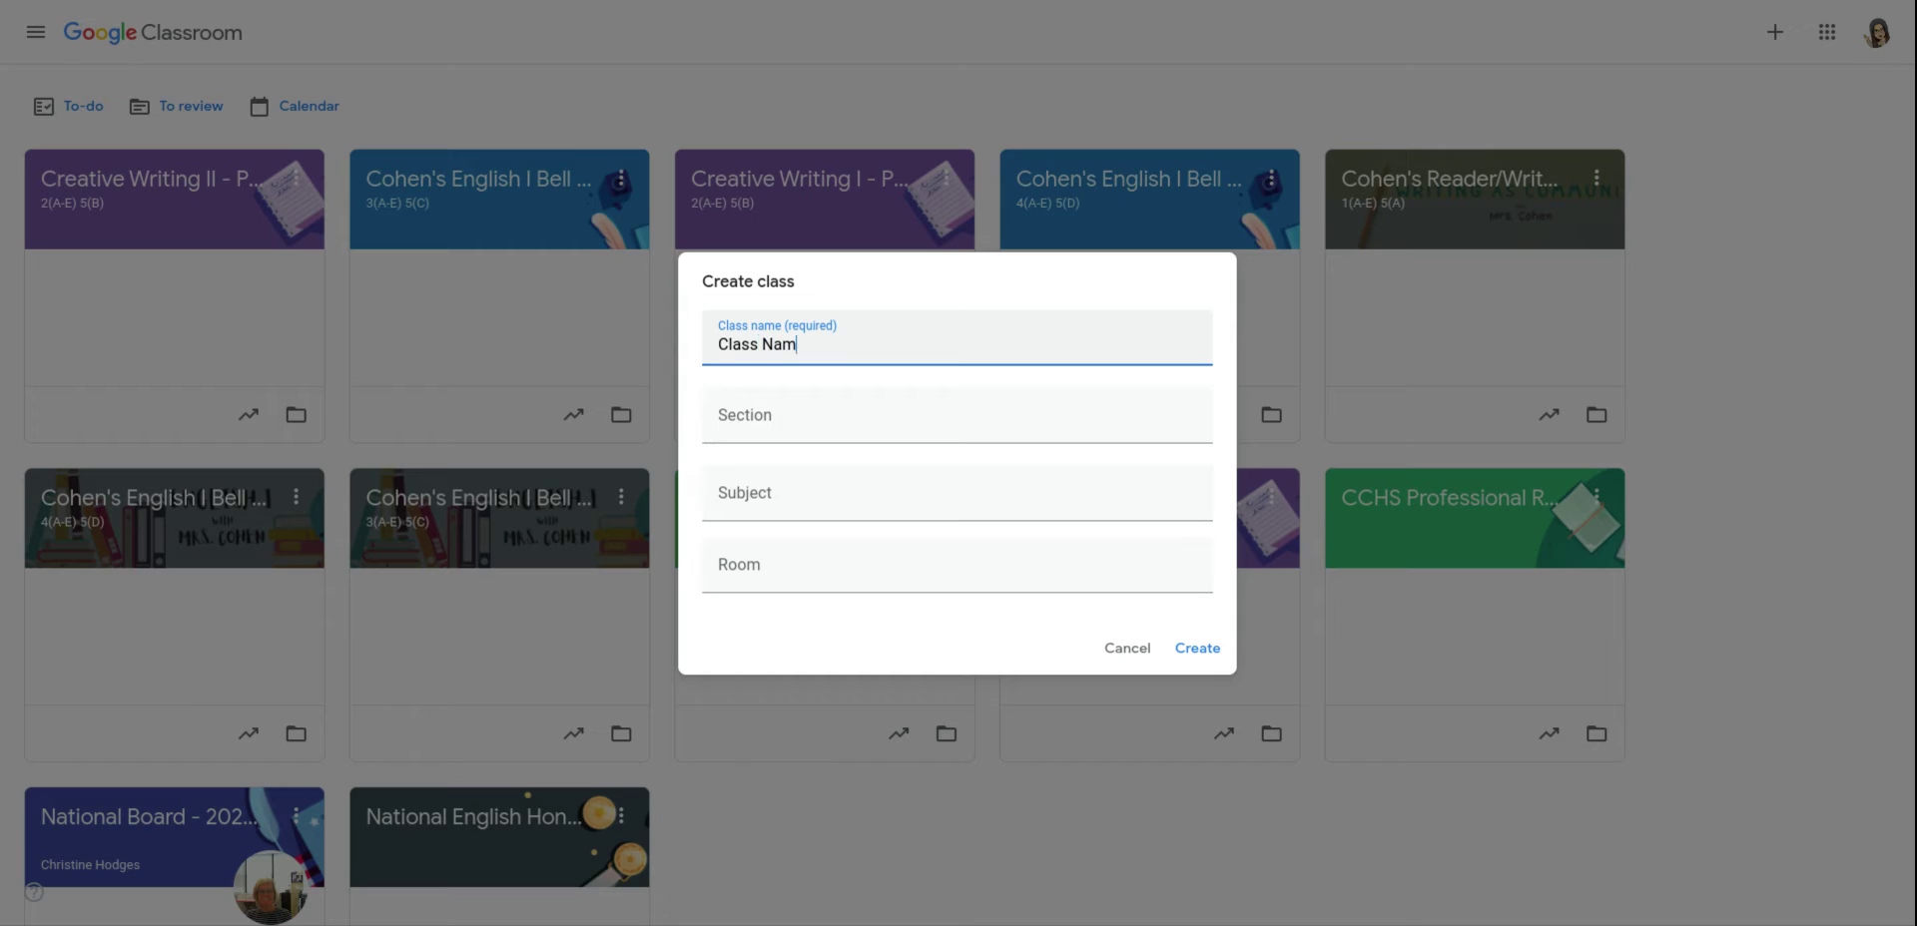
Create a class named "Class Name Here" with section, subject and room all set to "optional"
{"action": "type", "text": "e Here"}
{"action": "left_click", "coordinate": [788, 413]}
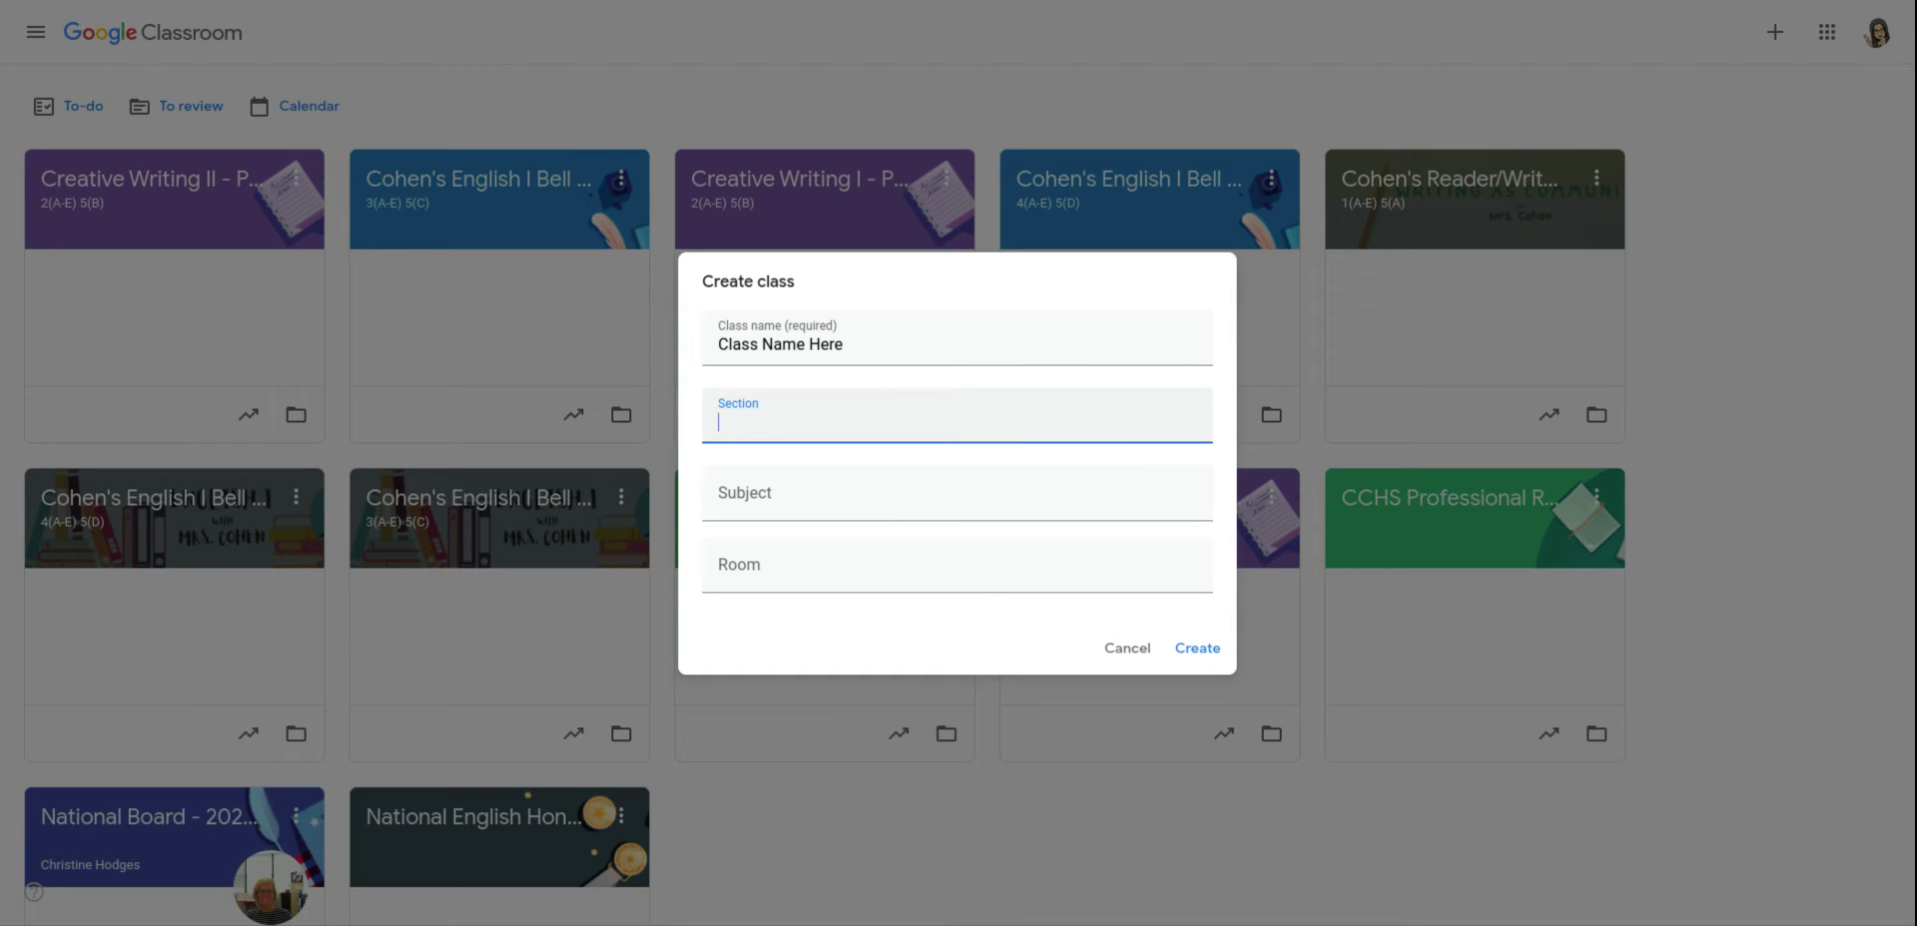
{"action": "type", "text": "optionals"}
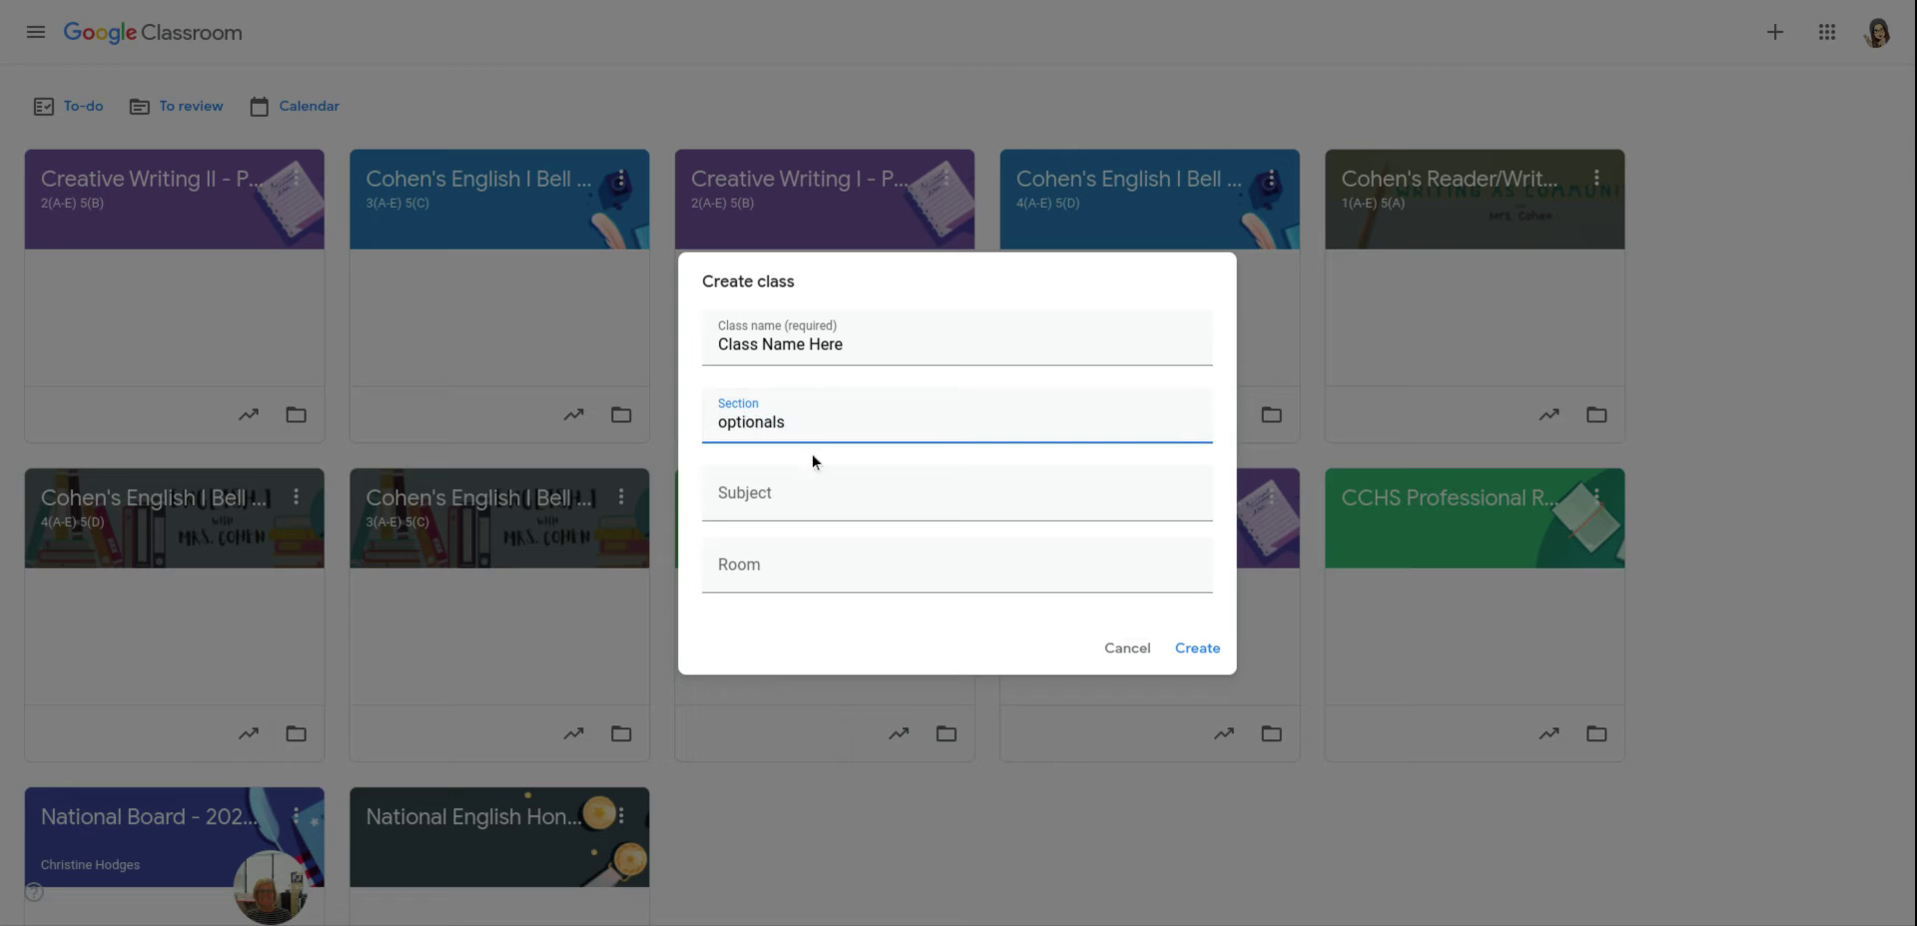
{"action": "key", "text": "BackSpace"}
{"action": "left_click", "coordinate": [812, 496]}
{"action": "type", "text": "opt"}
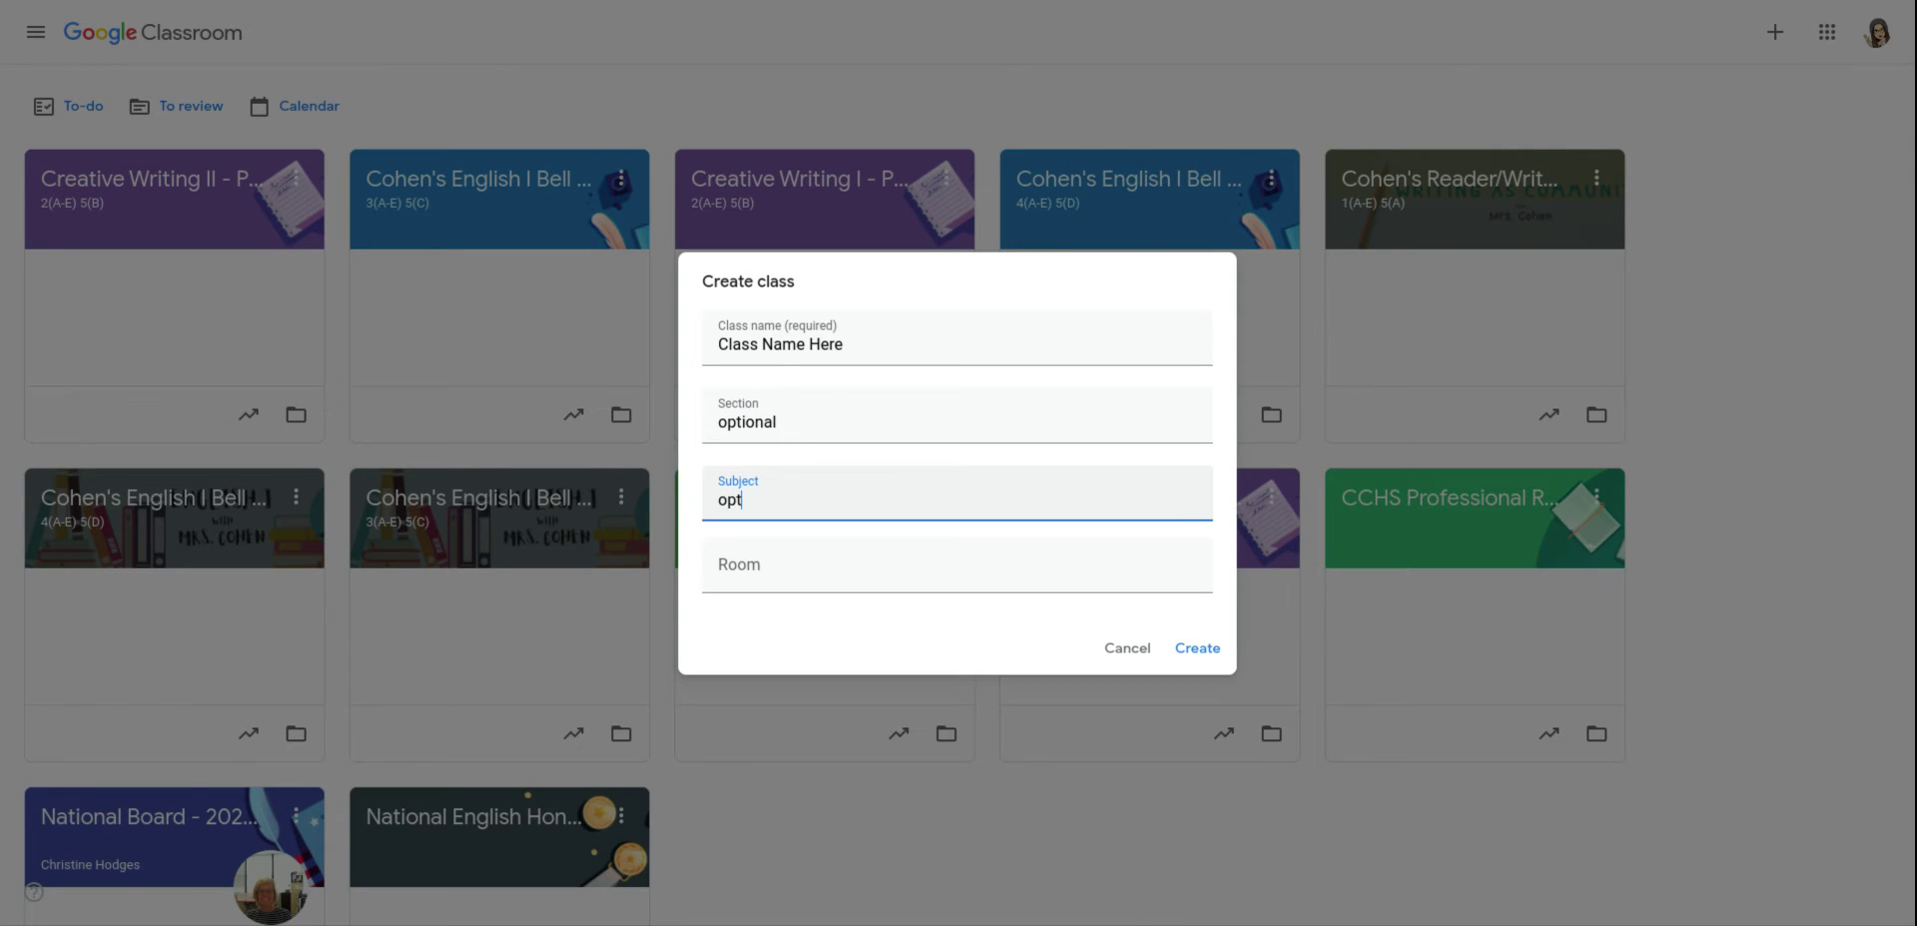
{"action": "type", "text": "ional"}
{"action": "left_click", "coordinate": [812, 568]}
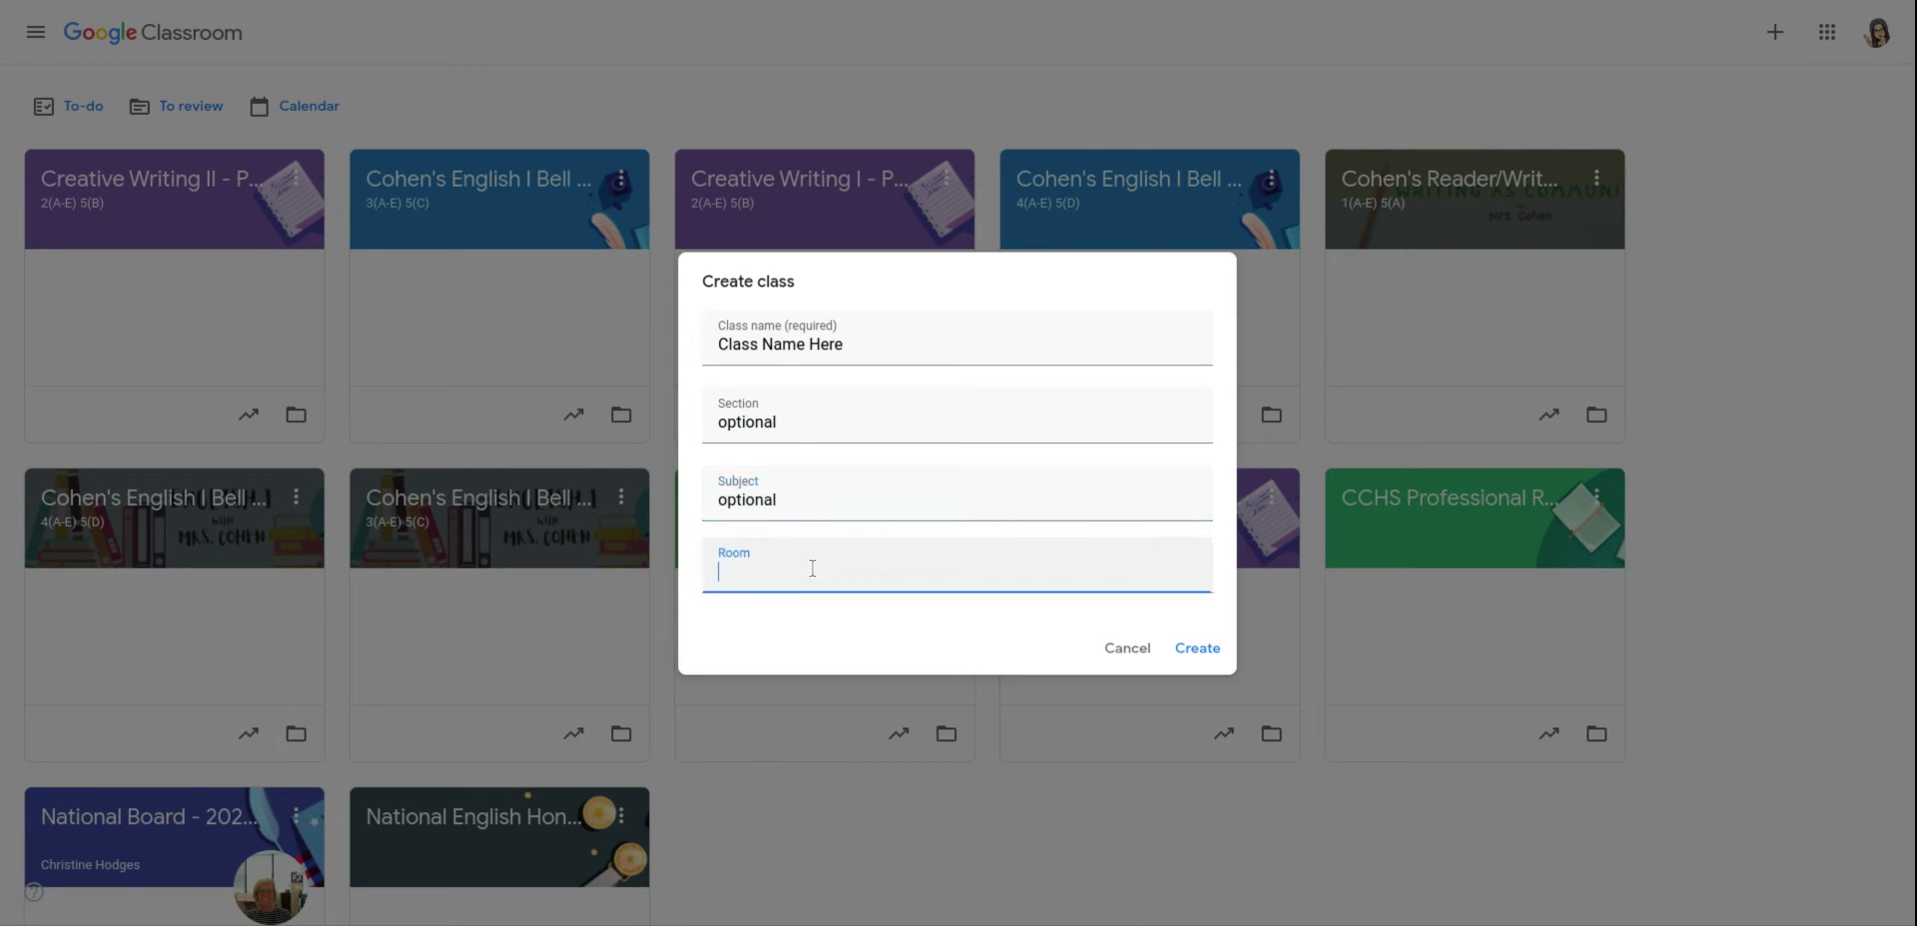
{"action": "type", "text": "optional"}
{"action": "left_click", "coordinate": [1197, 649]}
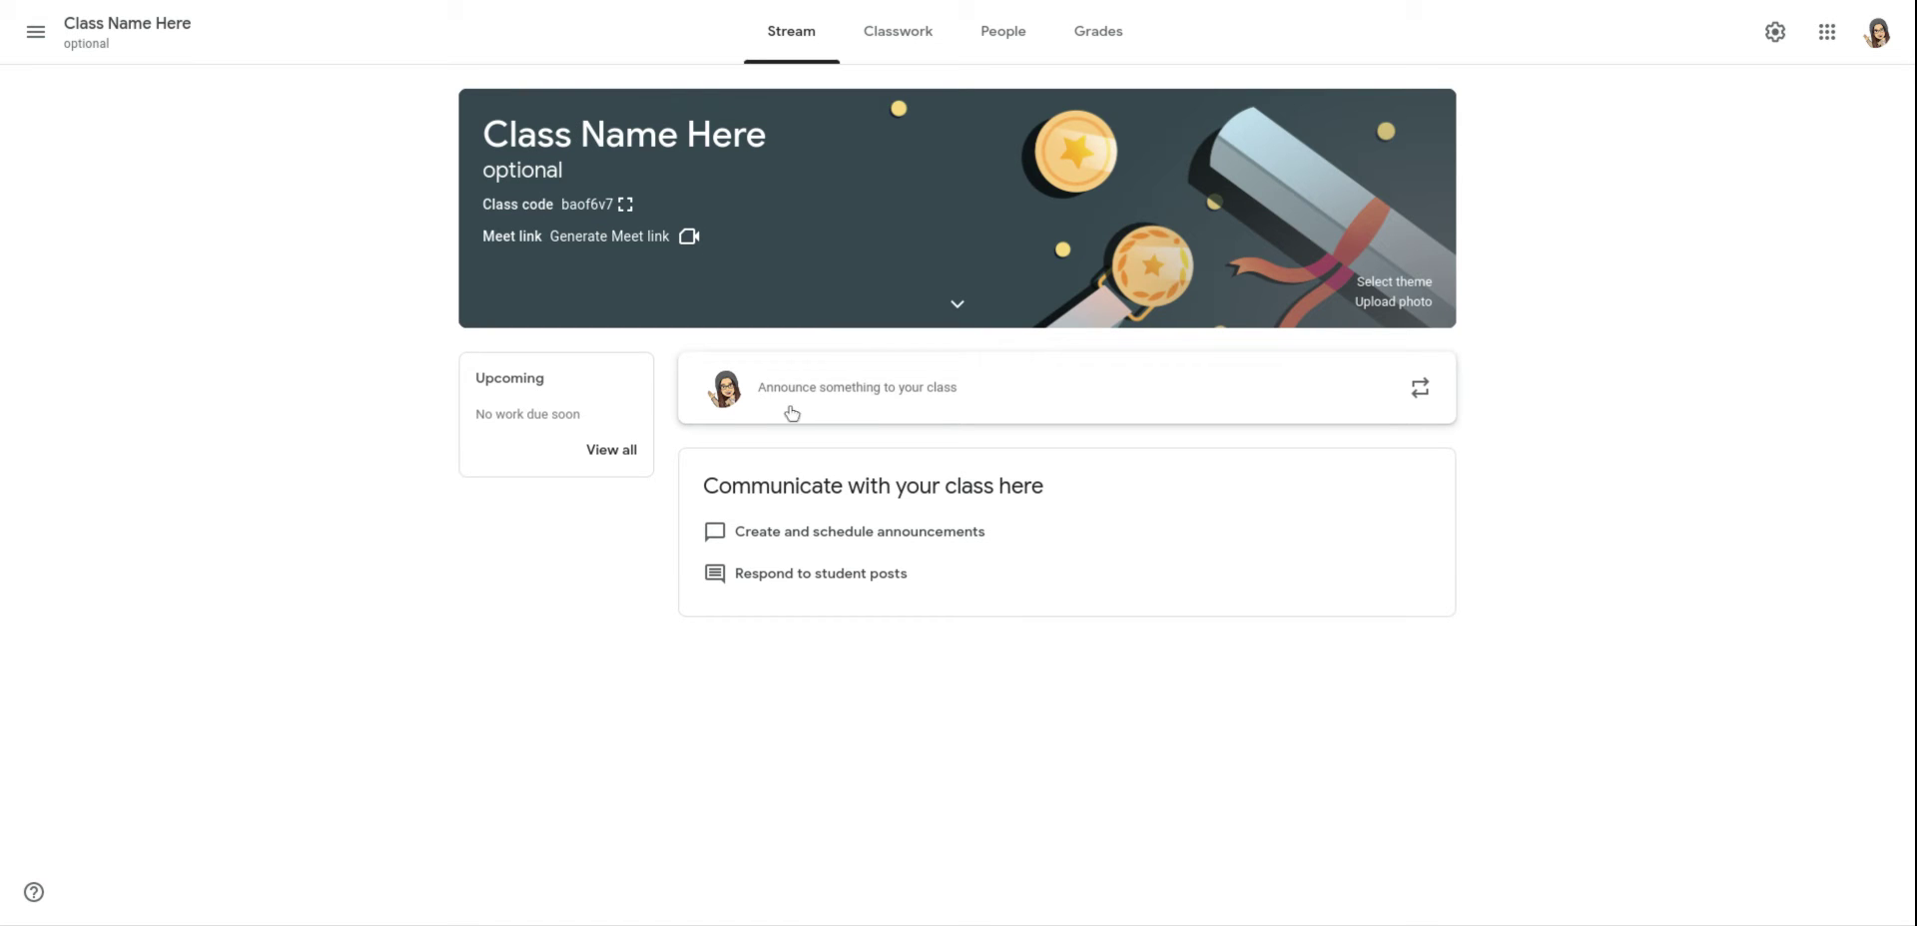
Start a class announcement with the bold line "Welcome class! Do these things today:"
{"action": "left_click", "coordinate": [846, 403]}
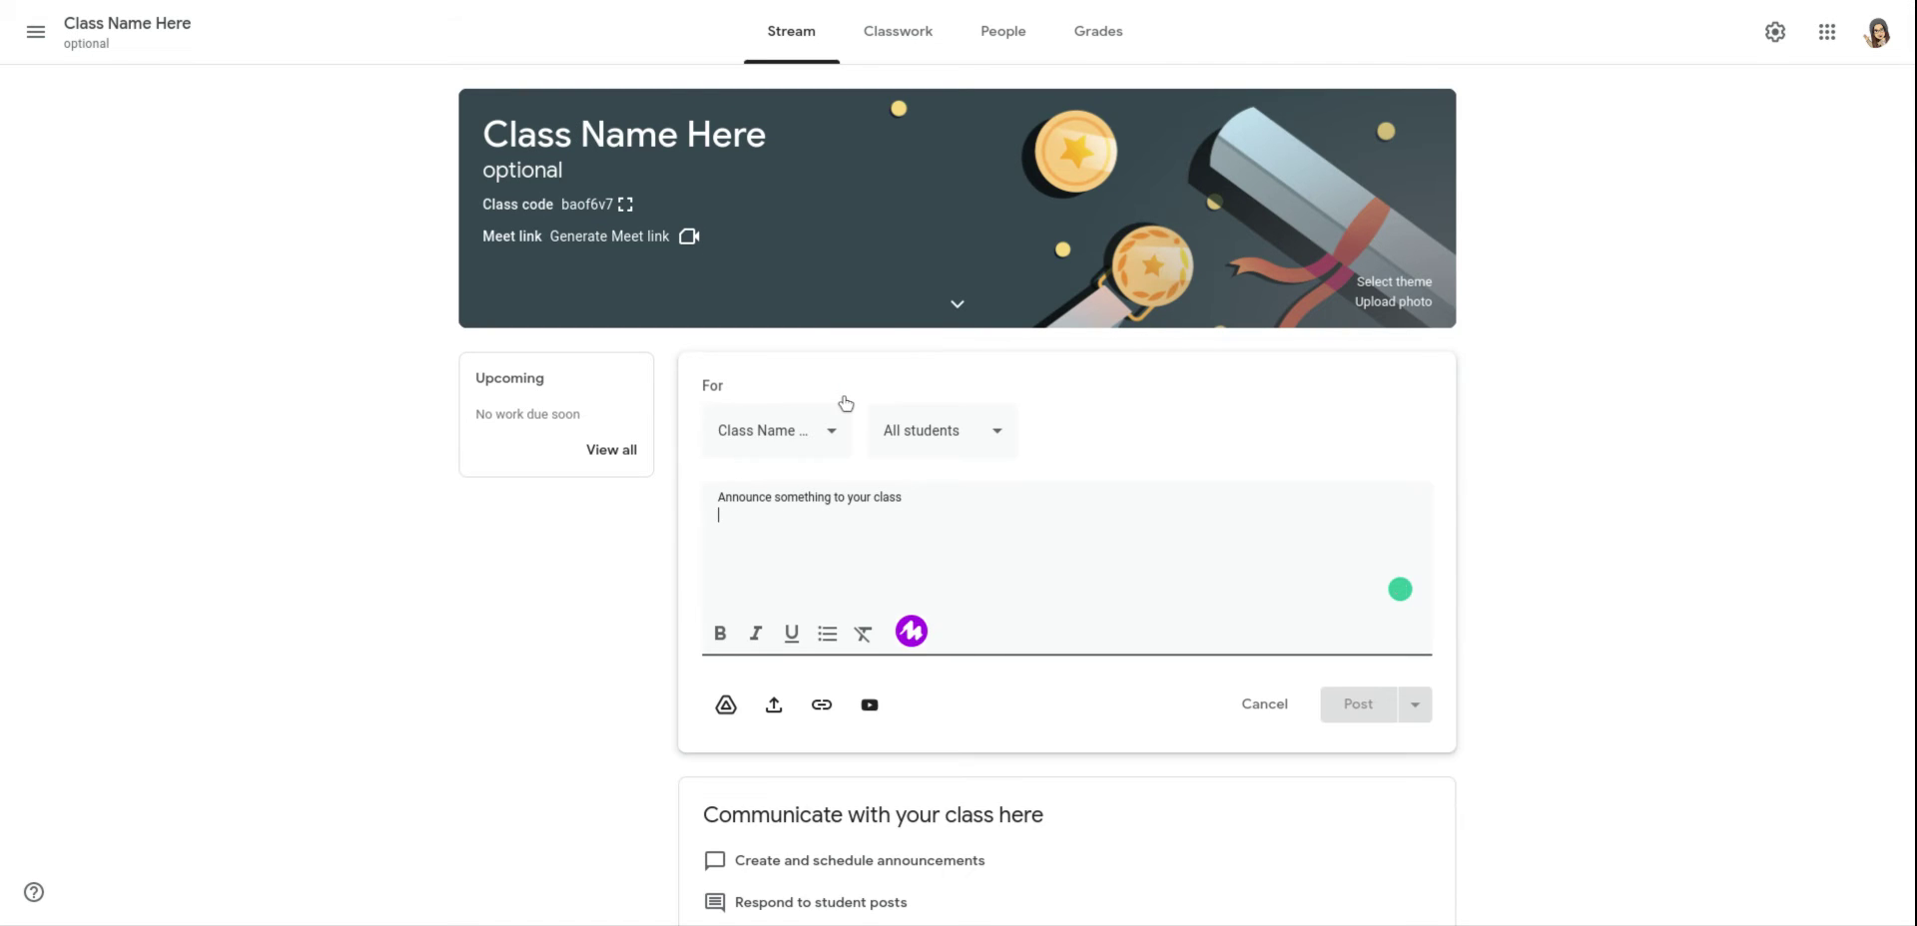
{"action": "type", "text": "Welcome class!"}
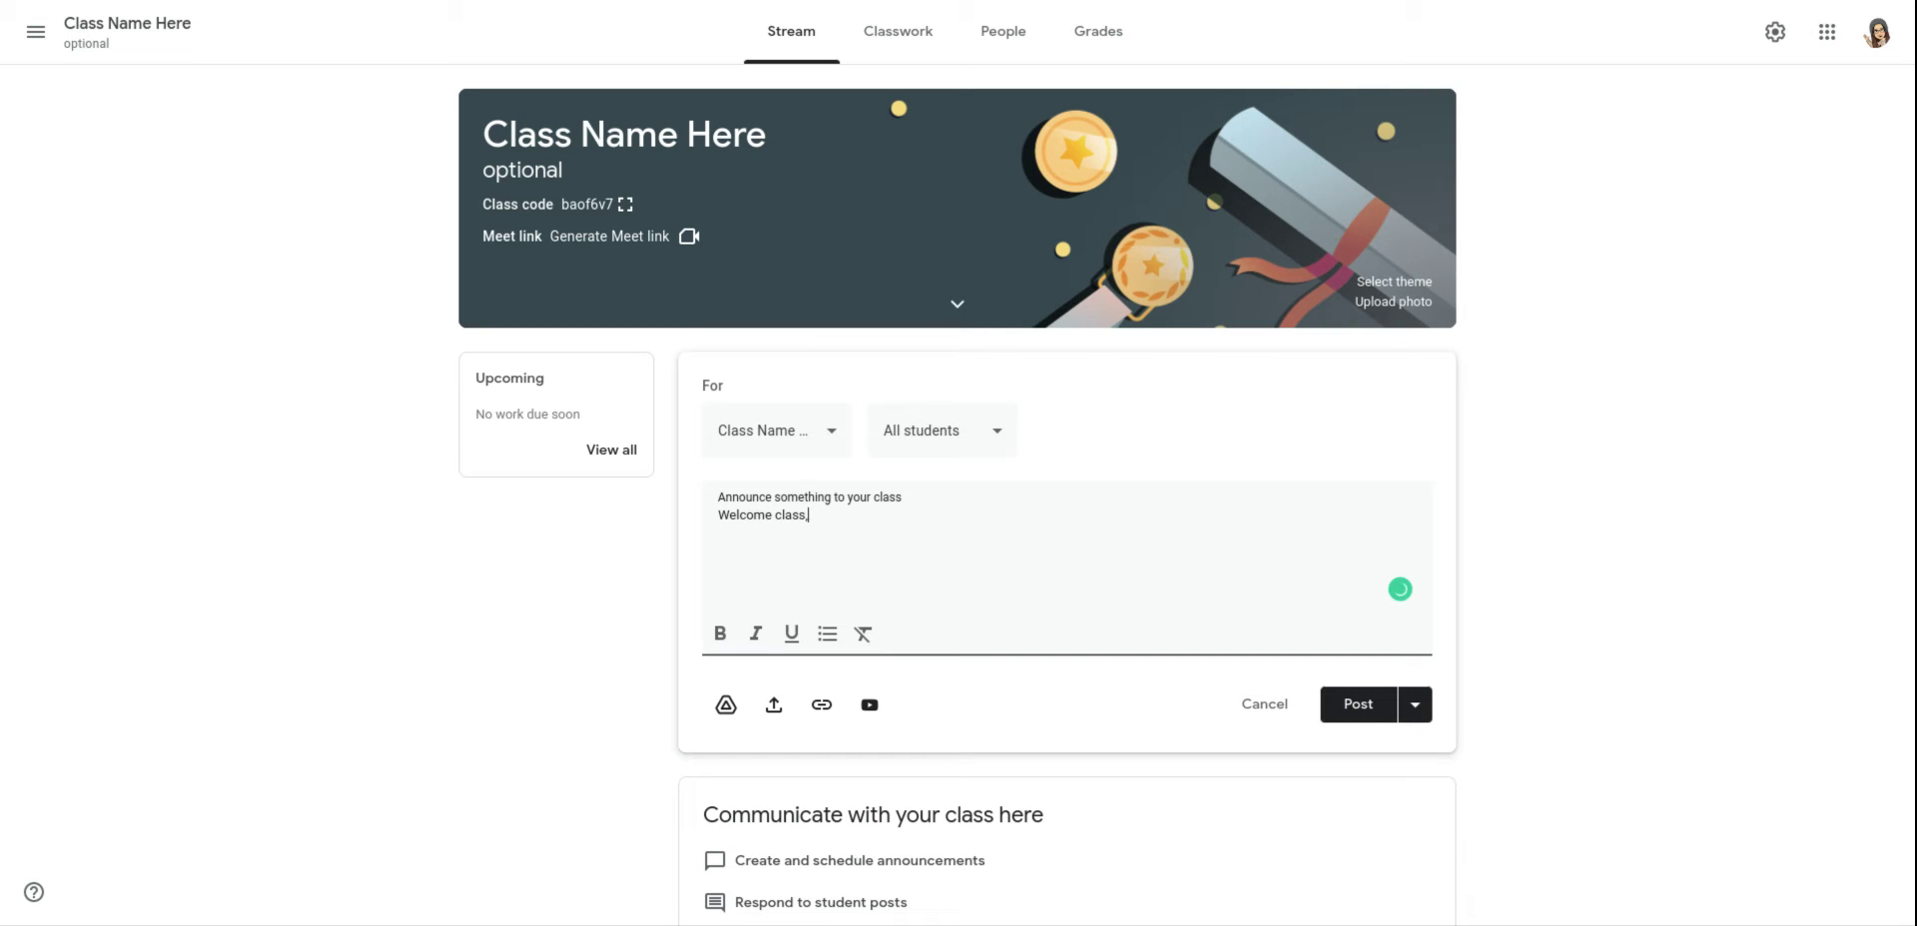
{"action": "triple_click", "coordinate": [776, 530]}
{"action": "left_click", "coordinate": [719, 635]}
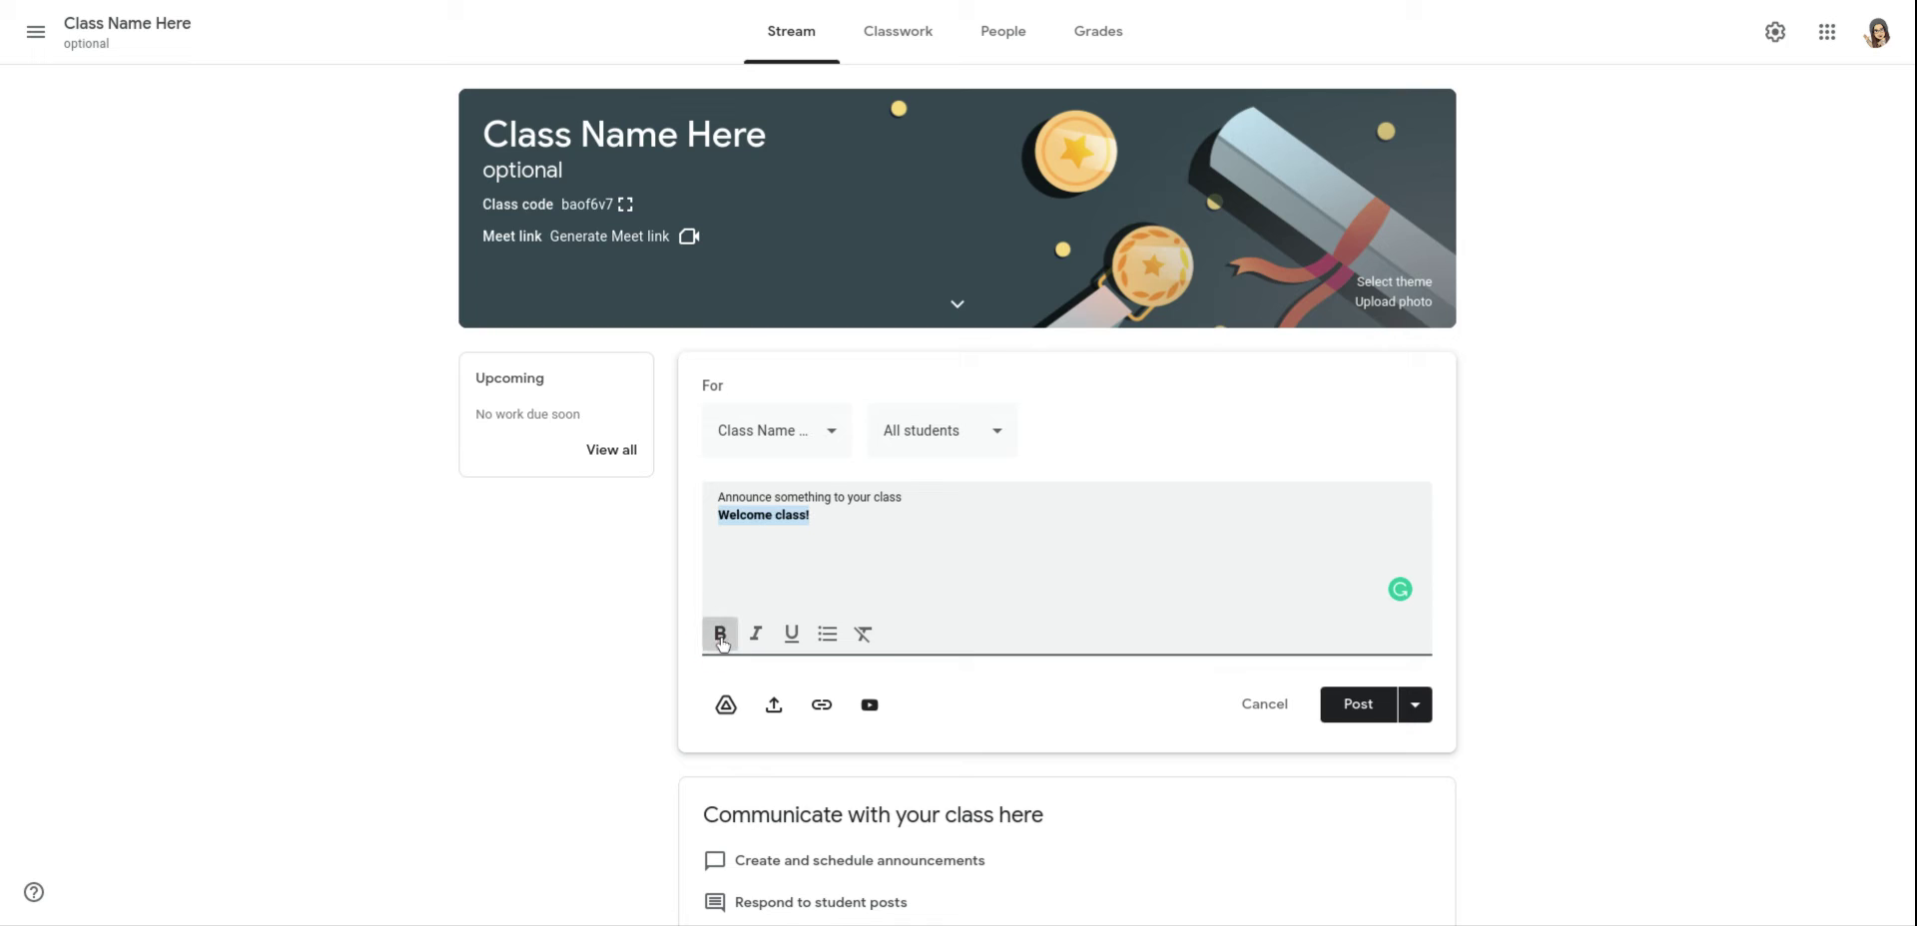
{"action": "left_click", "coordinate": [858, 530]}
{"action": "type", "text": "Do these things"}
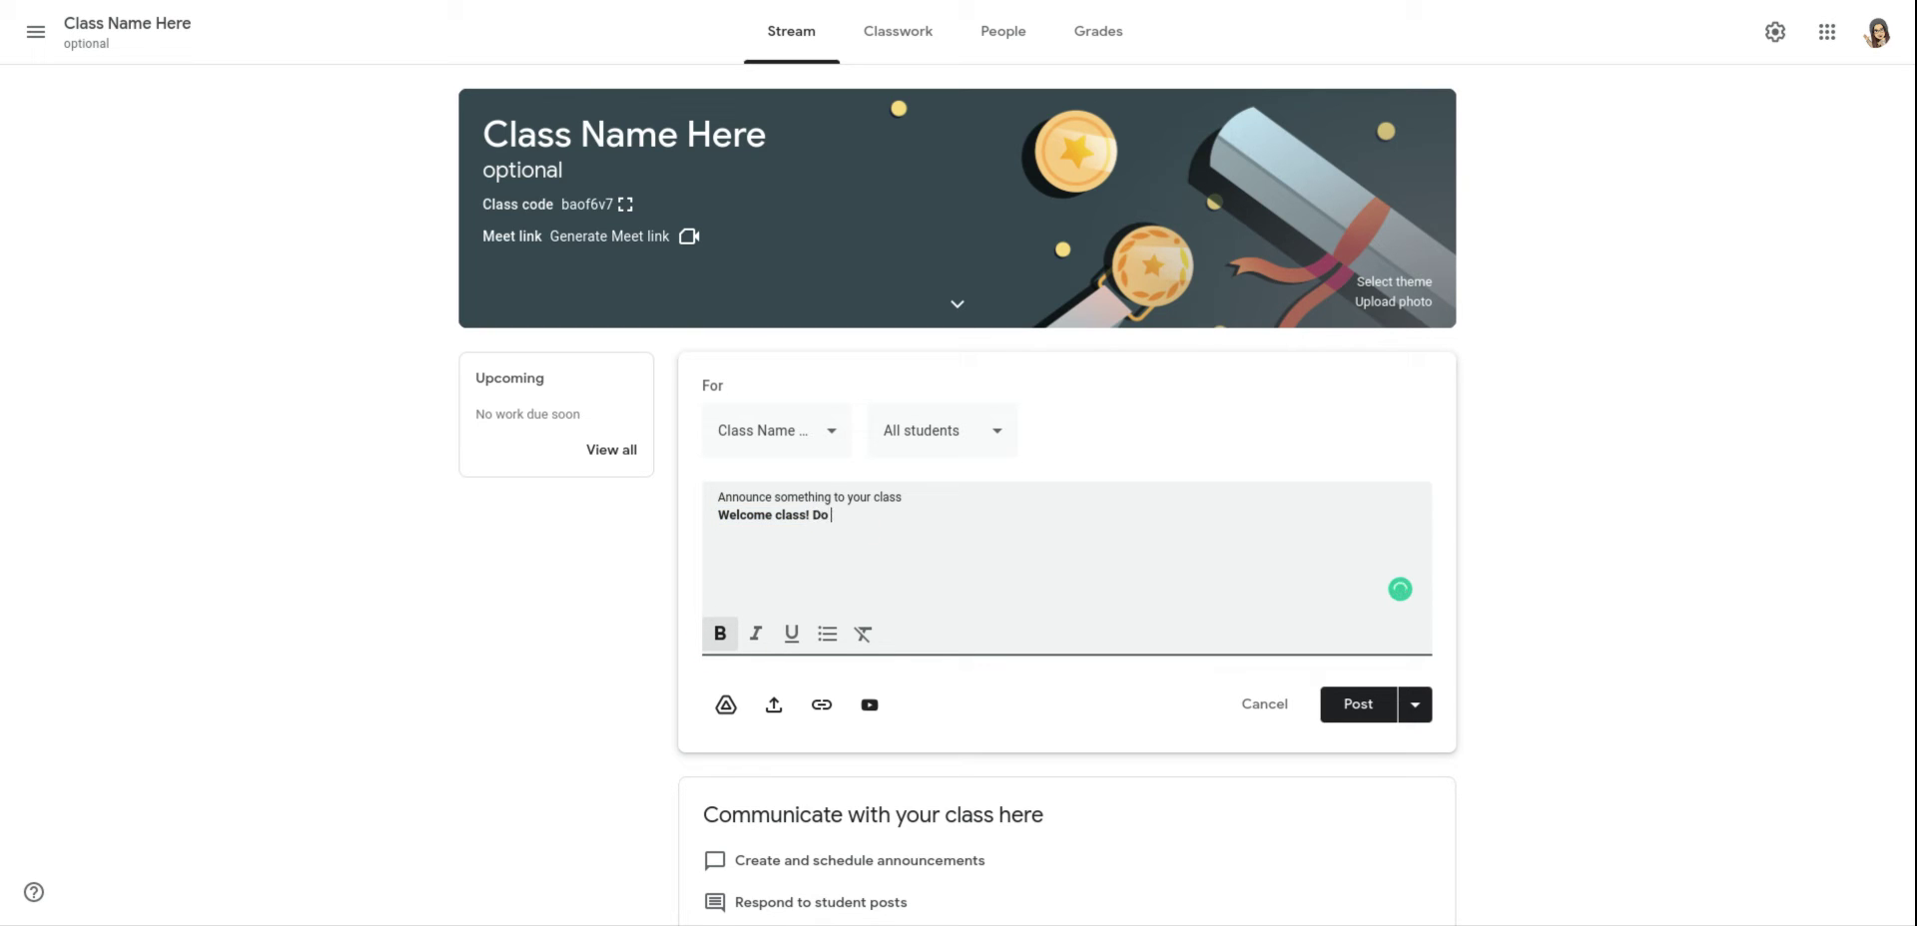
{"action": "type", "text": " today:"}
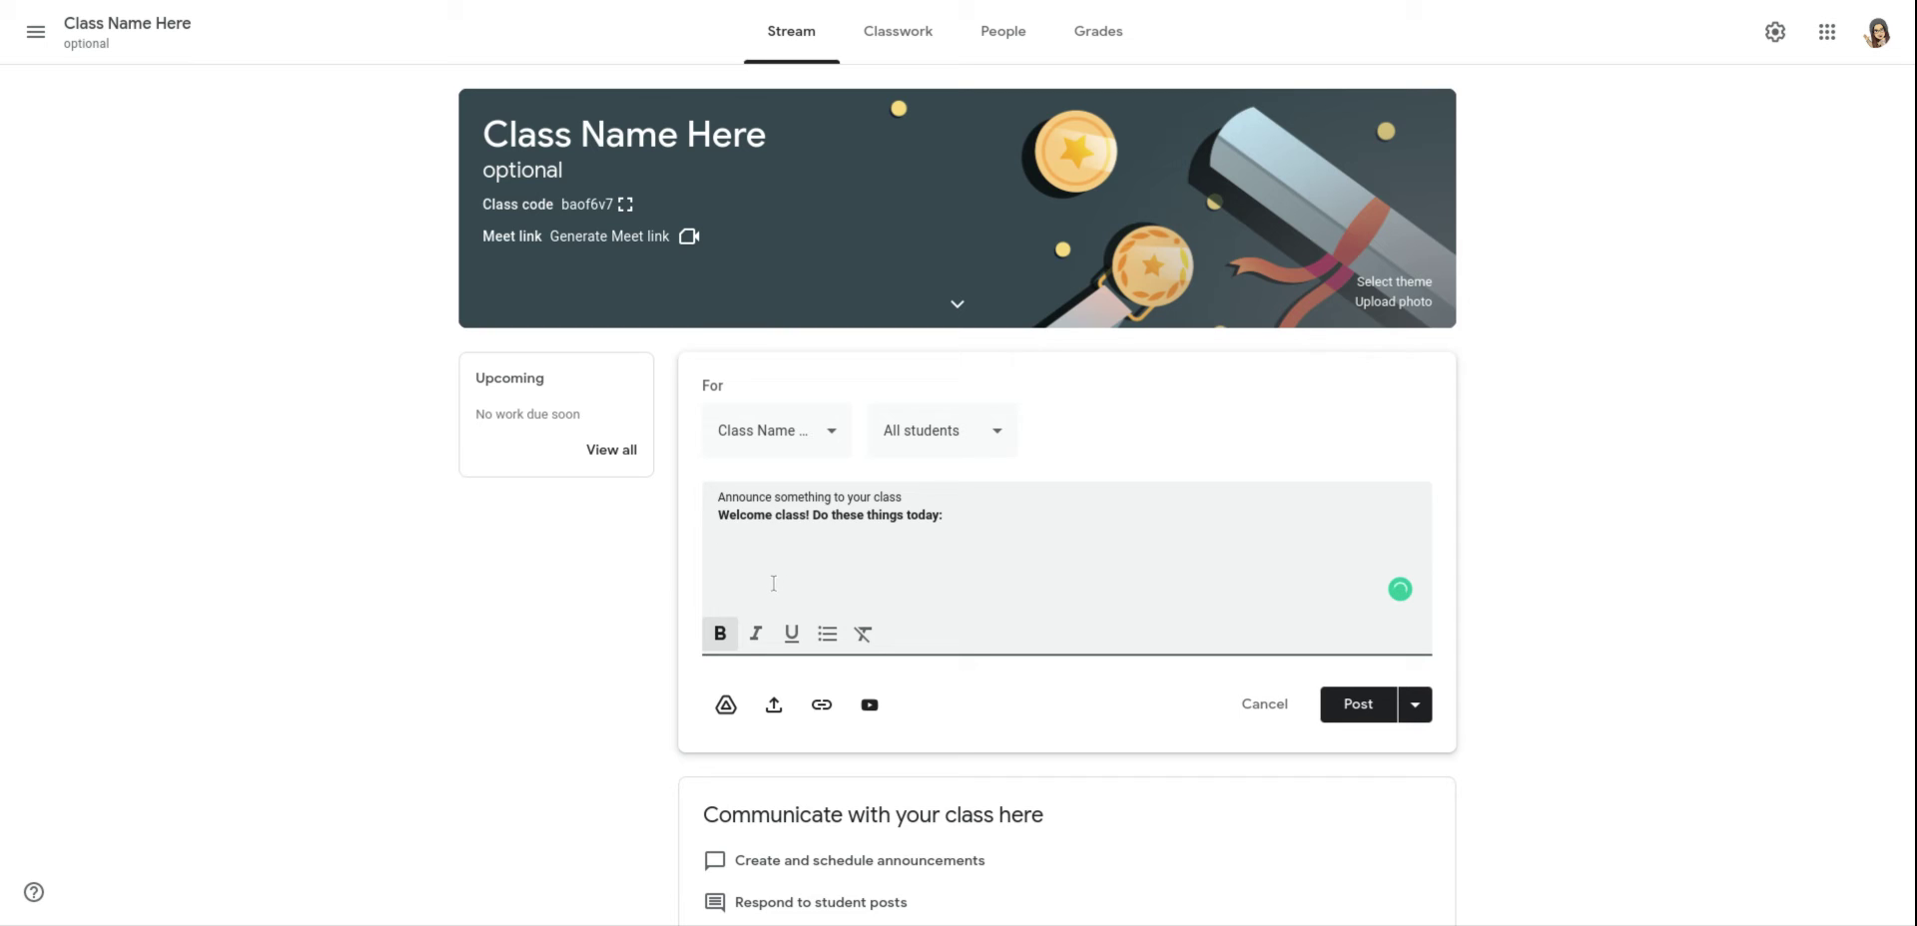
Add a non-bold bulleted list below the announcement's opening line with the items "thing one" and "thing two"
{"action": "key", "text": "Return"}
{"action": "left_click", "coordinate": [719, 633]}
{"action": "left_click", "coordinate": [828, 638]}
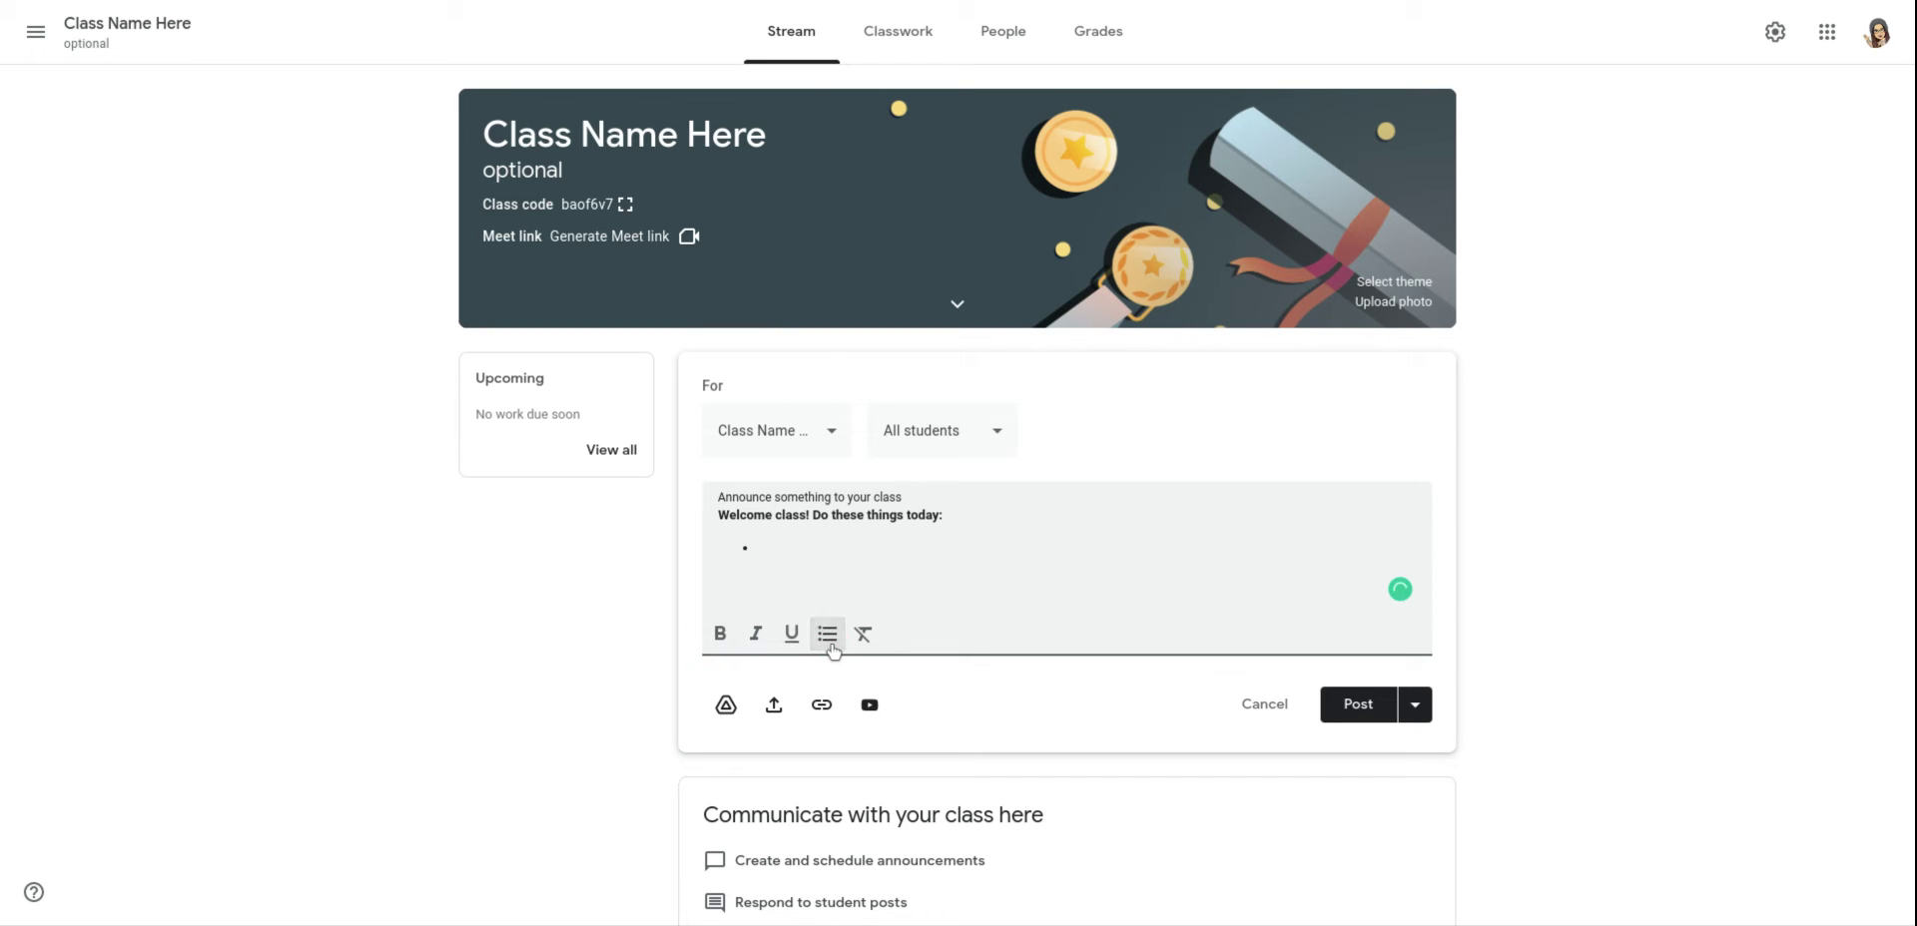
{"action": "type", "text": "thing one"}
{"action": "key", "text": "Return"}
{"action": "type", "text": "thingstwo"}
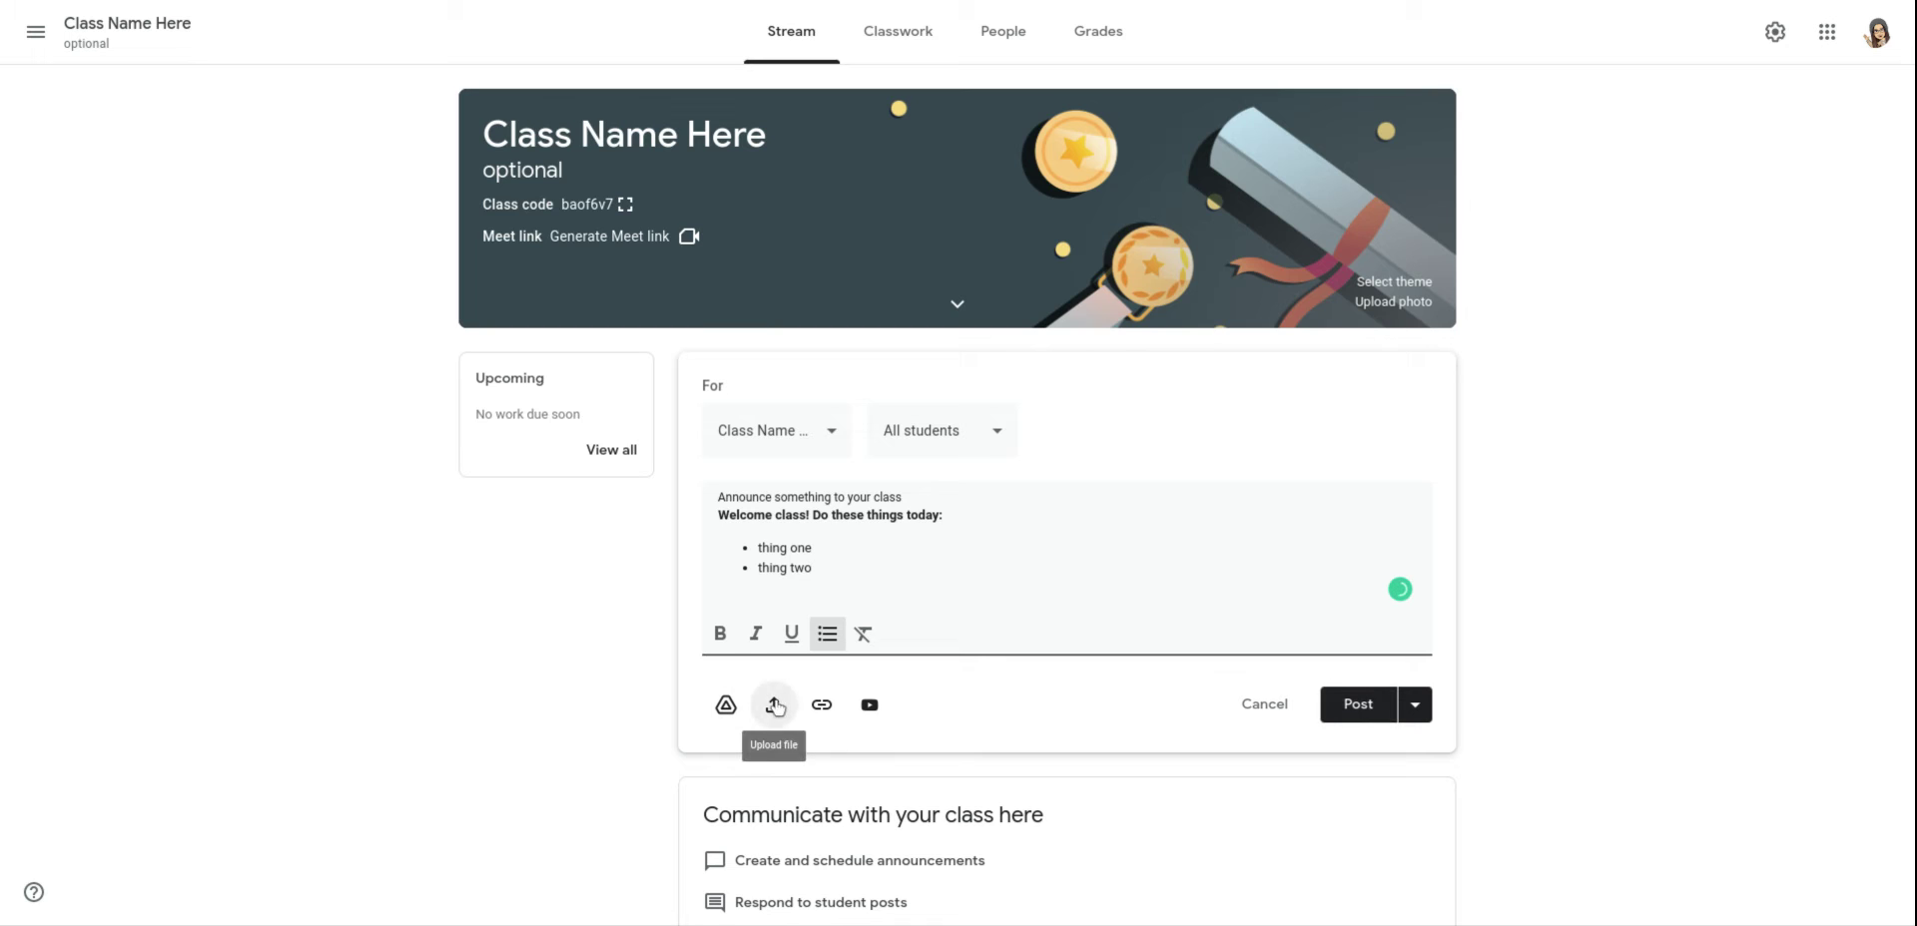
Attach the Drive document "ITEMS FROM LEADERSHIP TEAM MEETING, AUG 12, 2021" and the uploaded image me.jpg to the announcement
{"action": "left_click", "coordinate": [723, 706]}
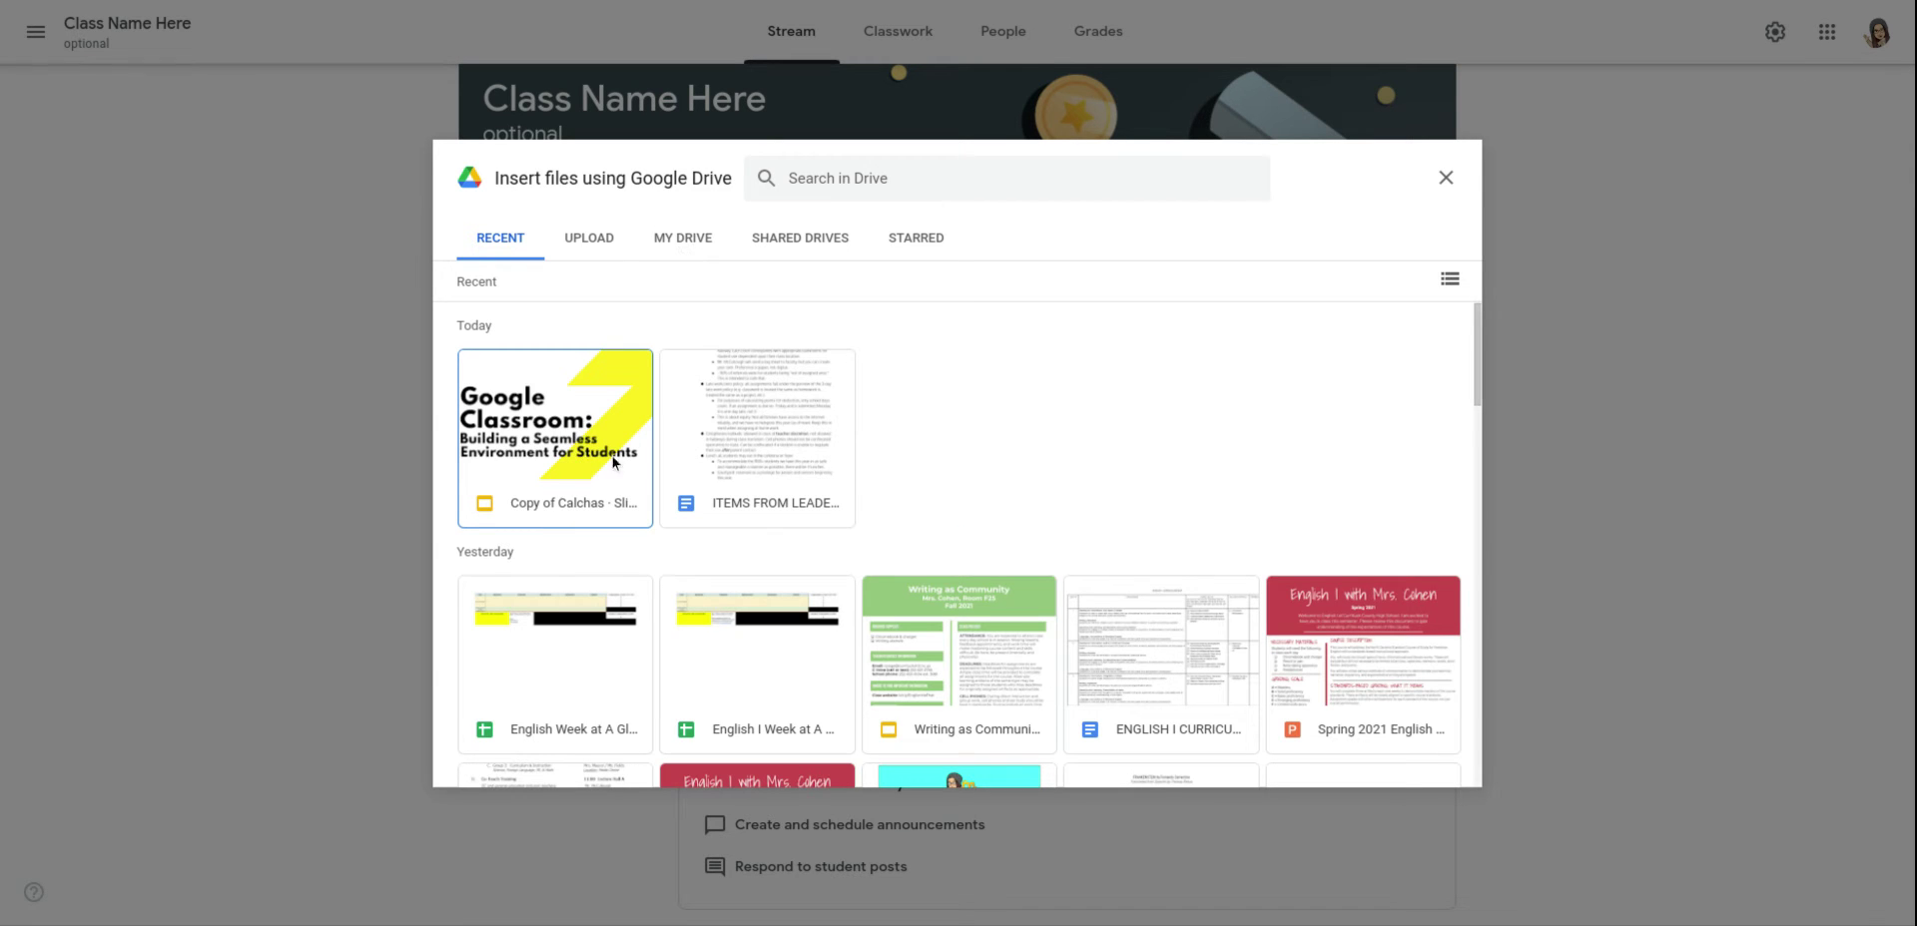
{"action": "left_click", "coordinate": [734, 477]}
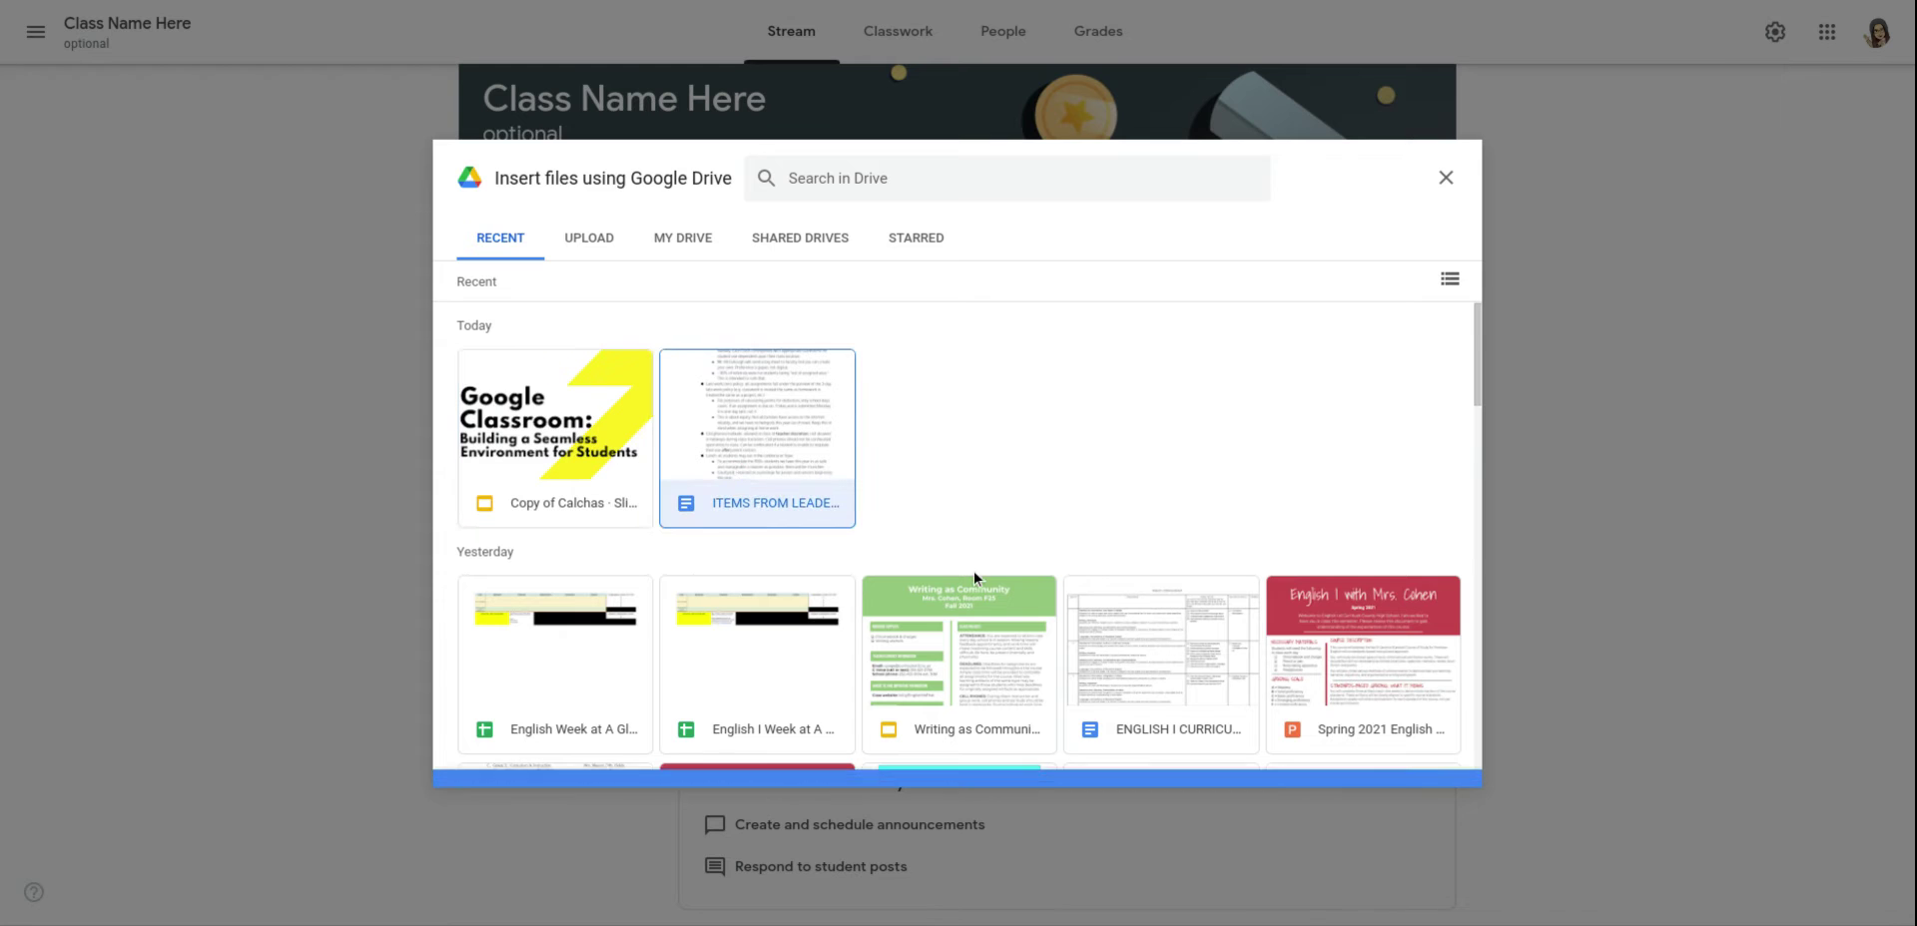
{"action": "left_click", "coordinate": [1412, 765]}
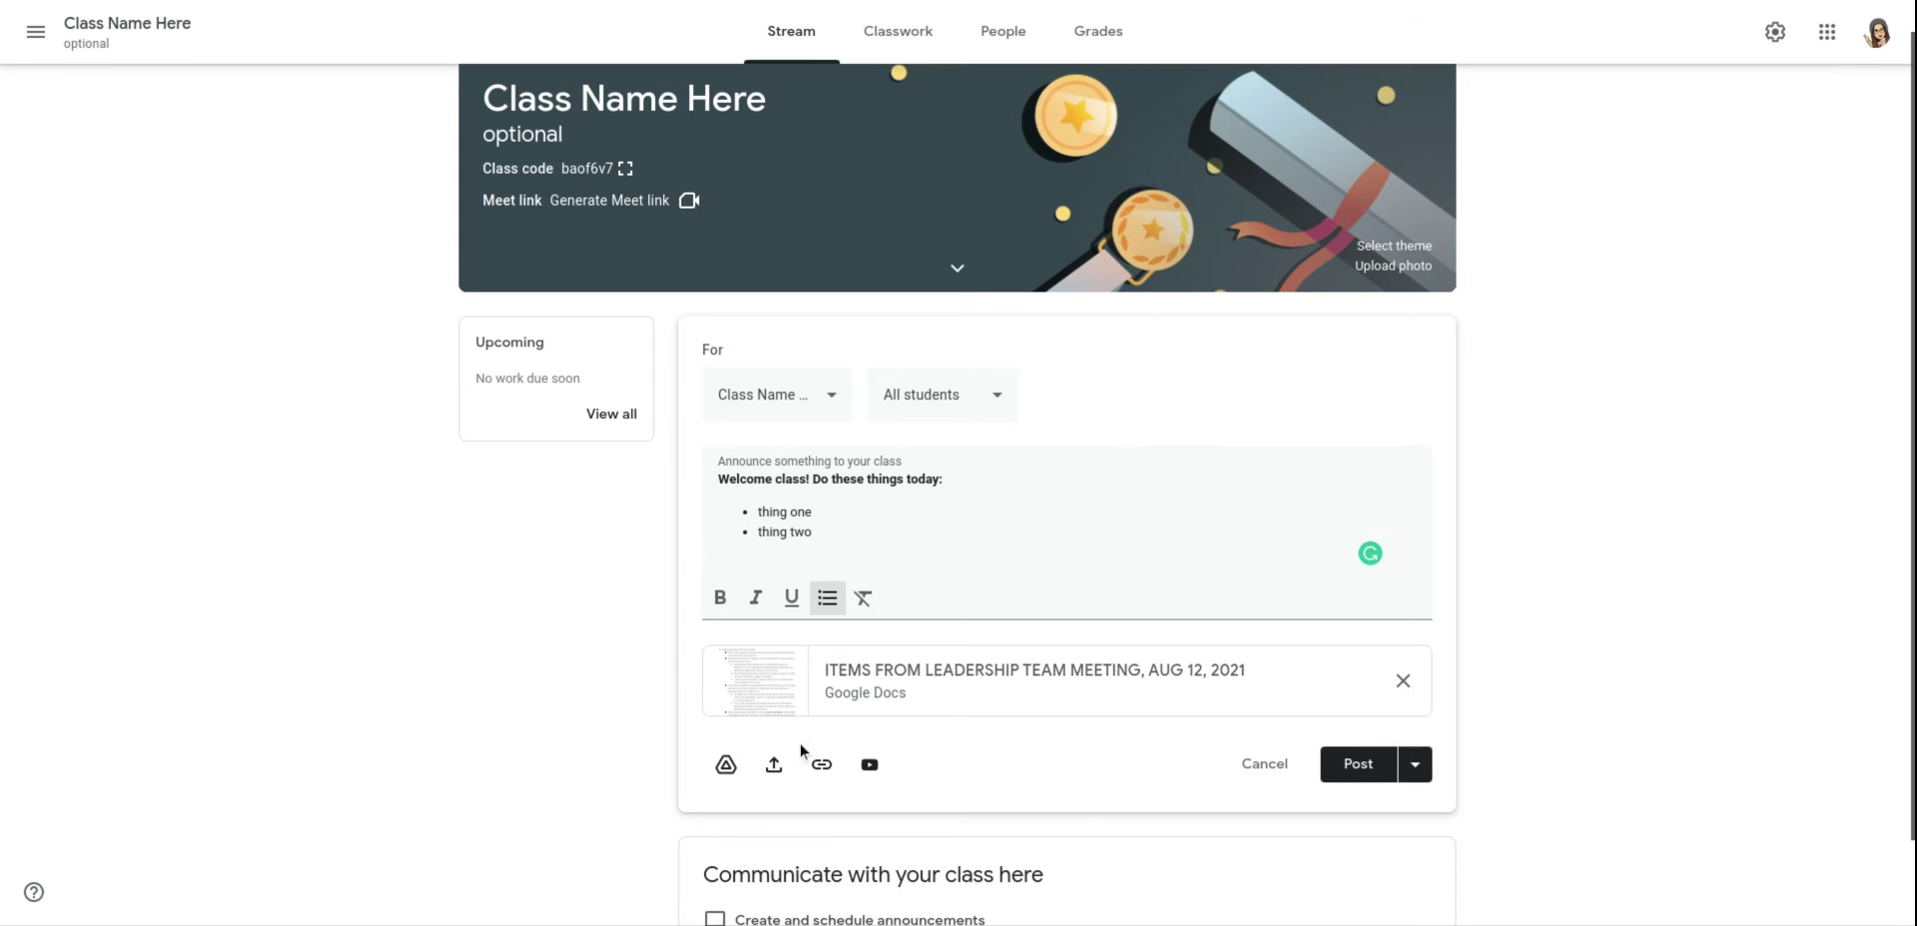
{"action": "left_click", "coordinate": [774, 767]}
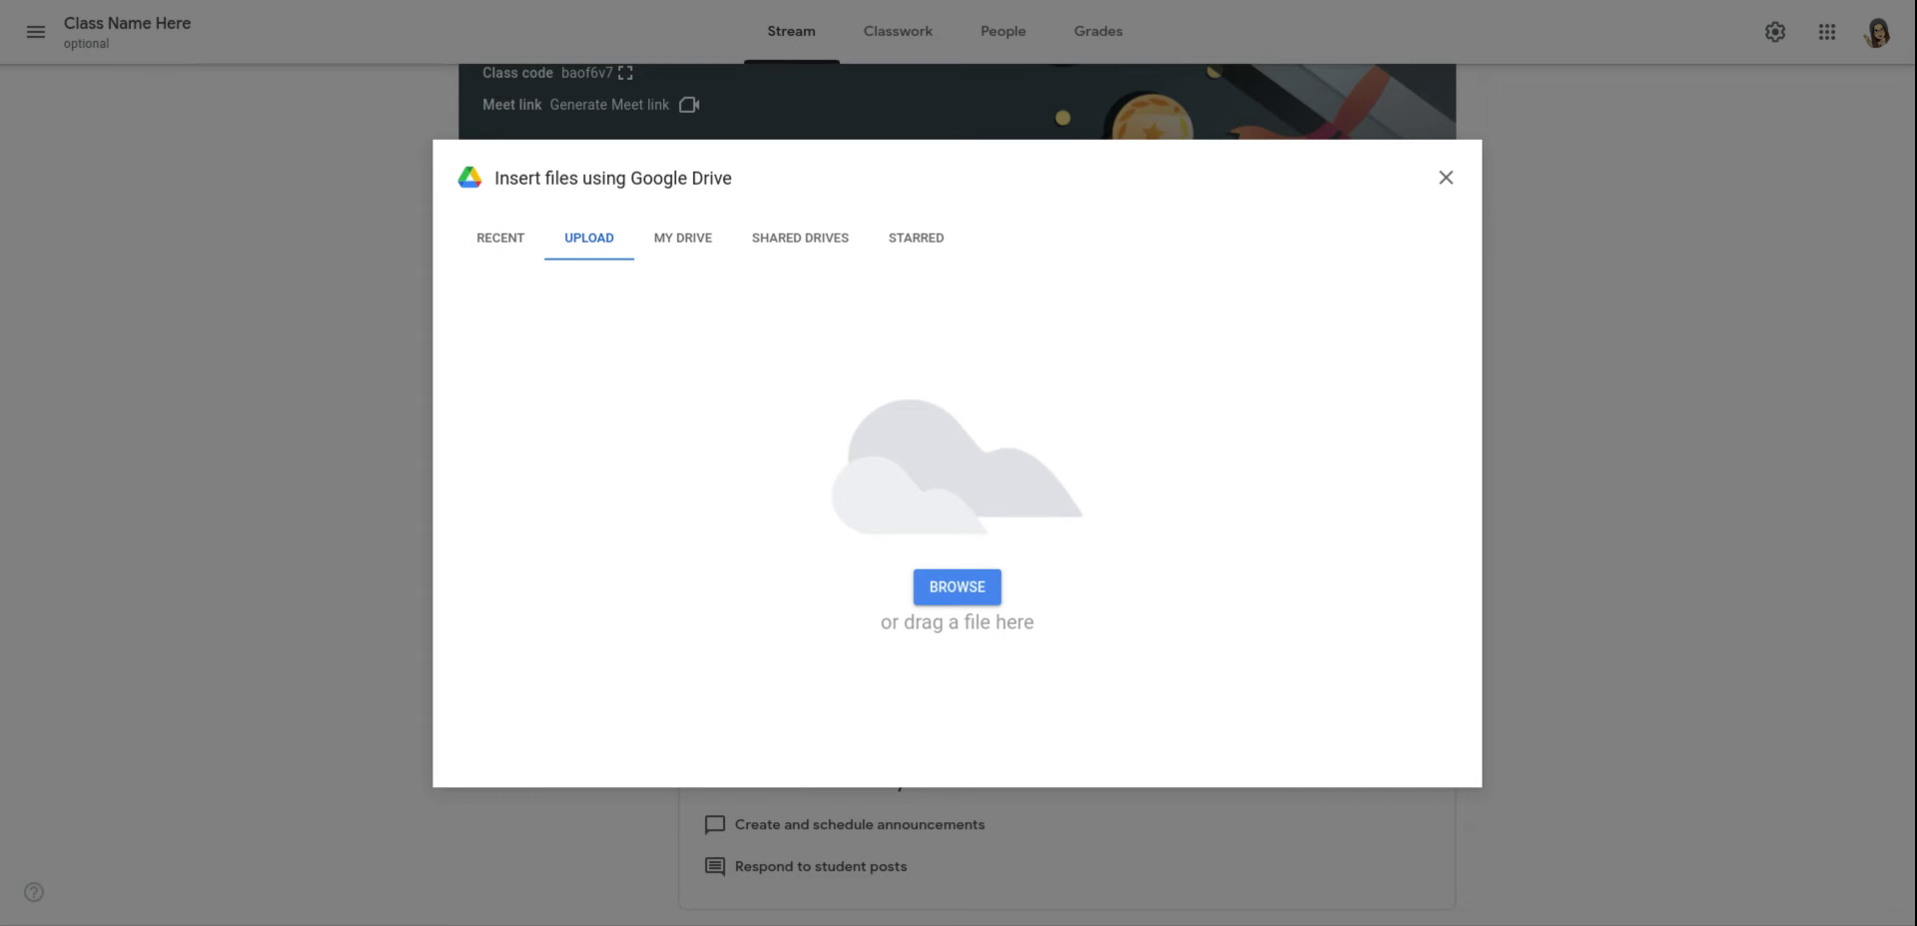
{"action": "left_click", "coordinate": [956, 599]}
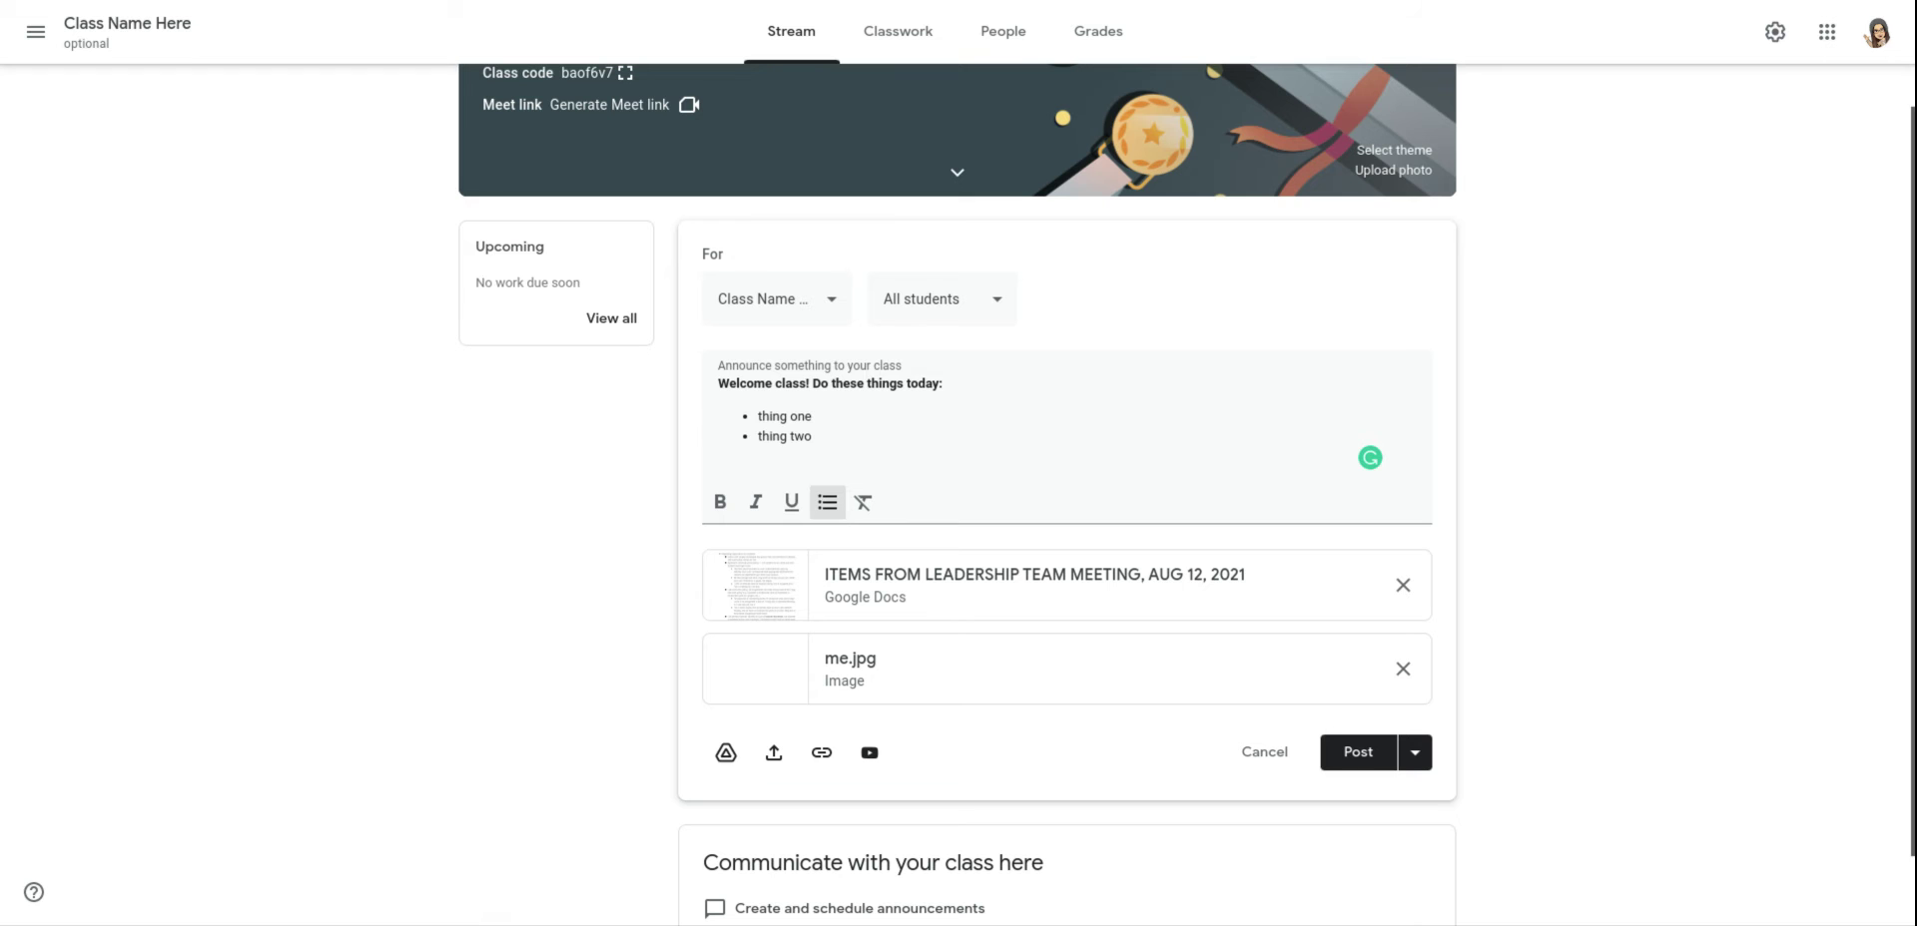
Attach the link bit.ly/EnglishMeThat to the announcement
{"action": "left_click", "coordinate": [830, 754]}
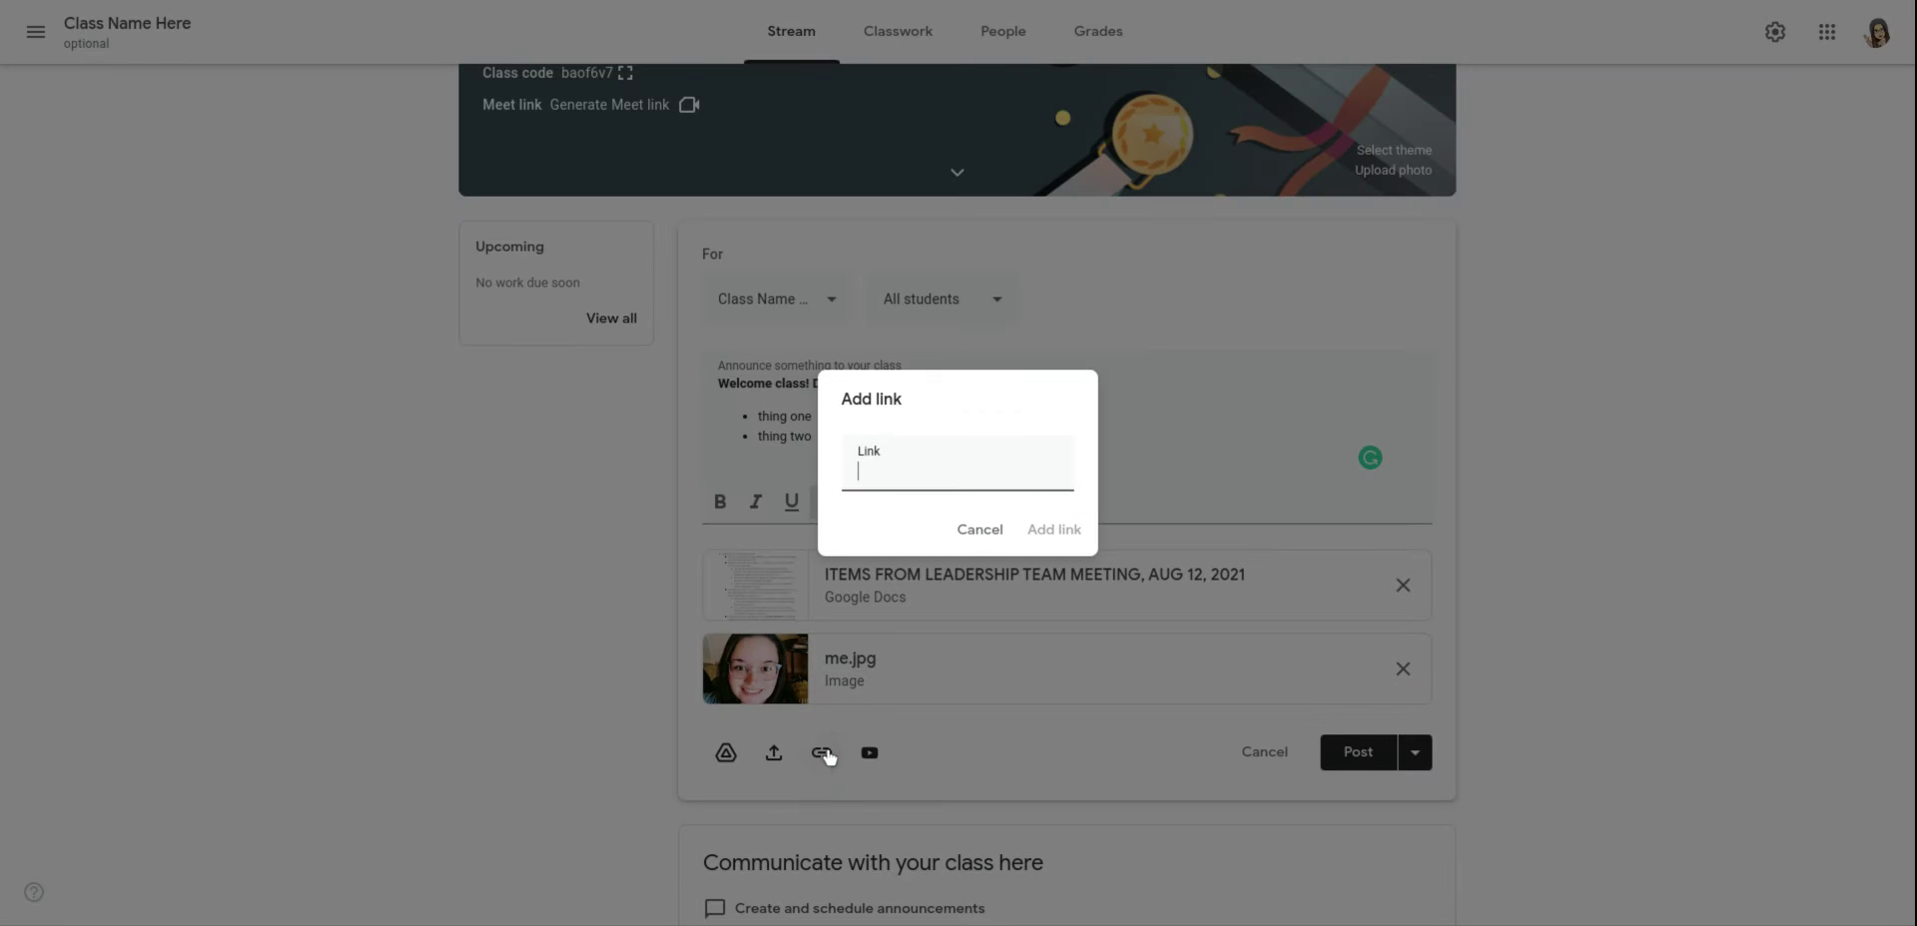
{"action": "type", "text": "bit.ly/Englis"}
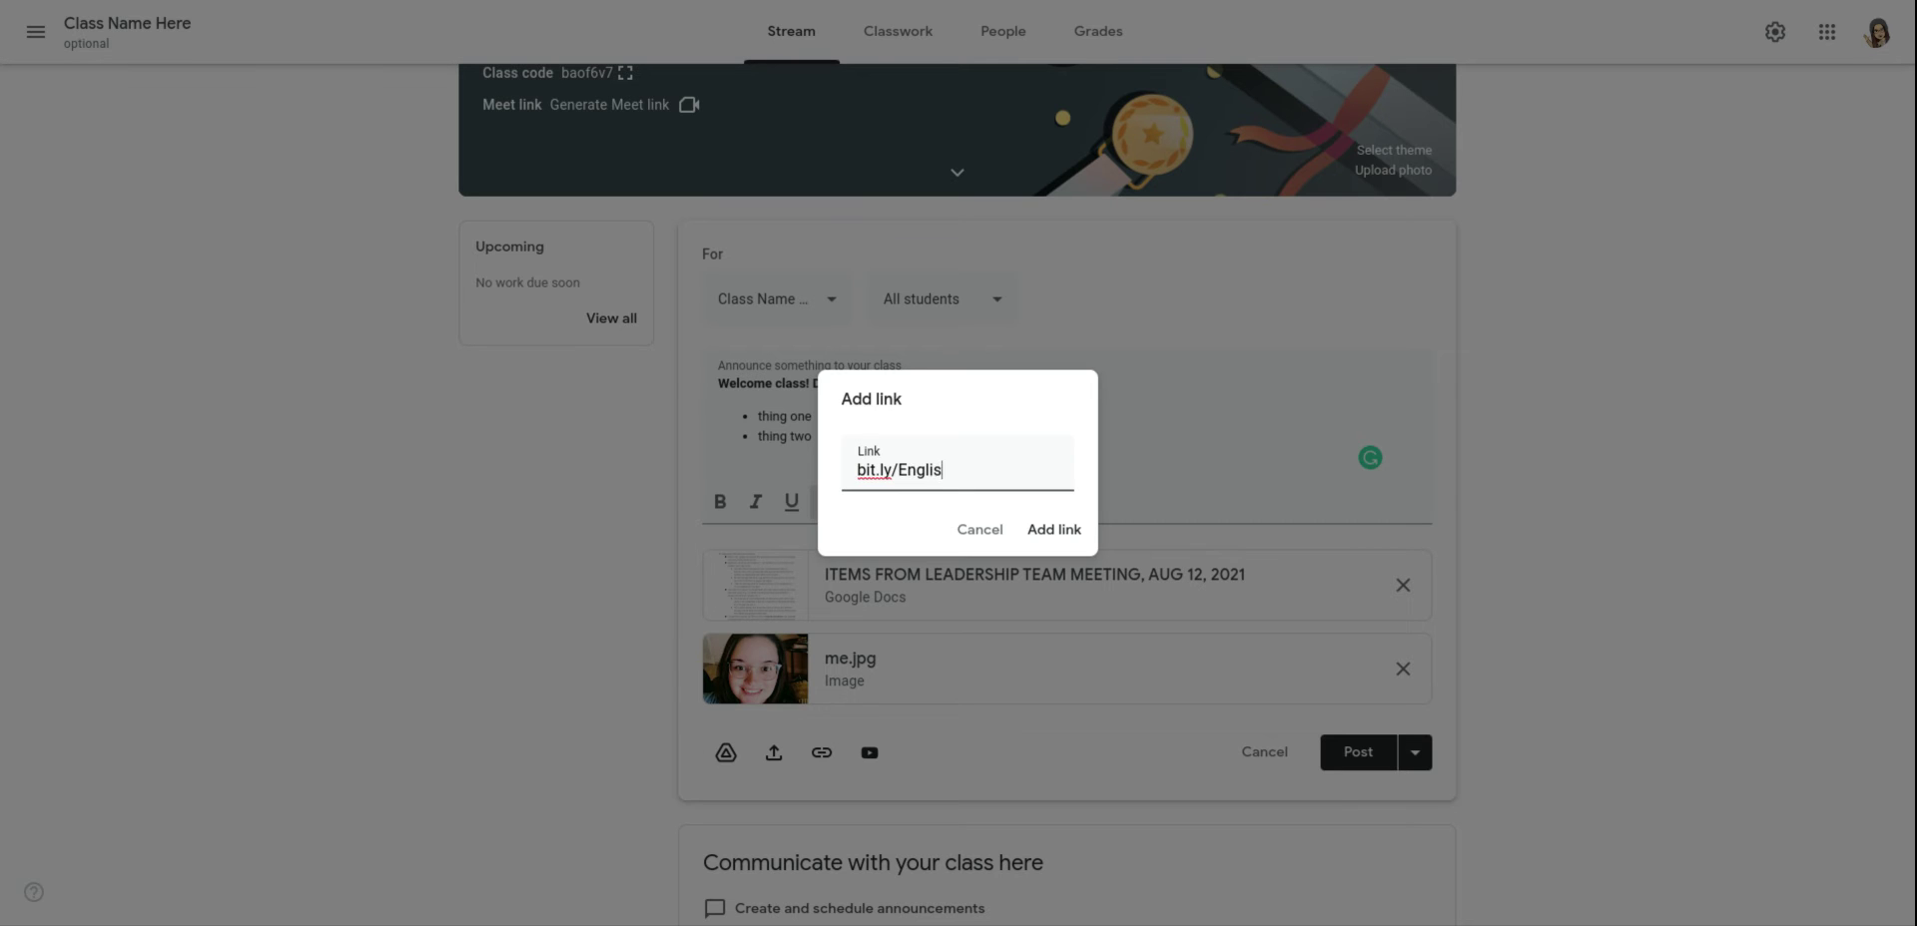
{"action": "type", "text": "hMeThat"}
{"action": "left_click", "coordinate": [1072, 530]}
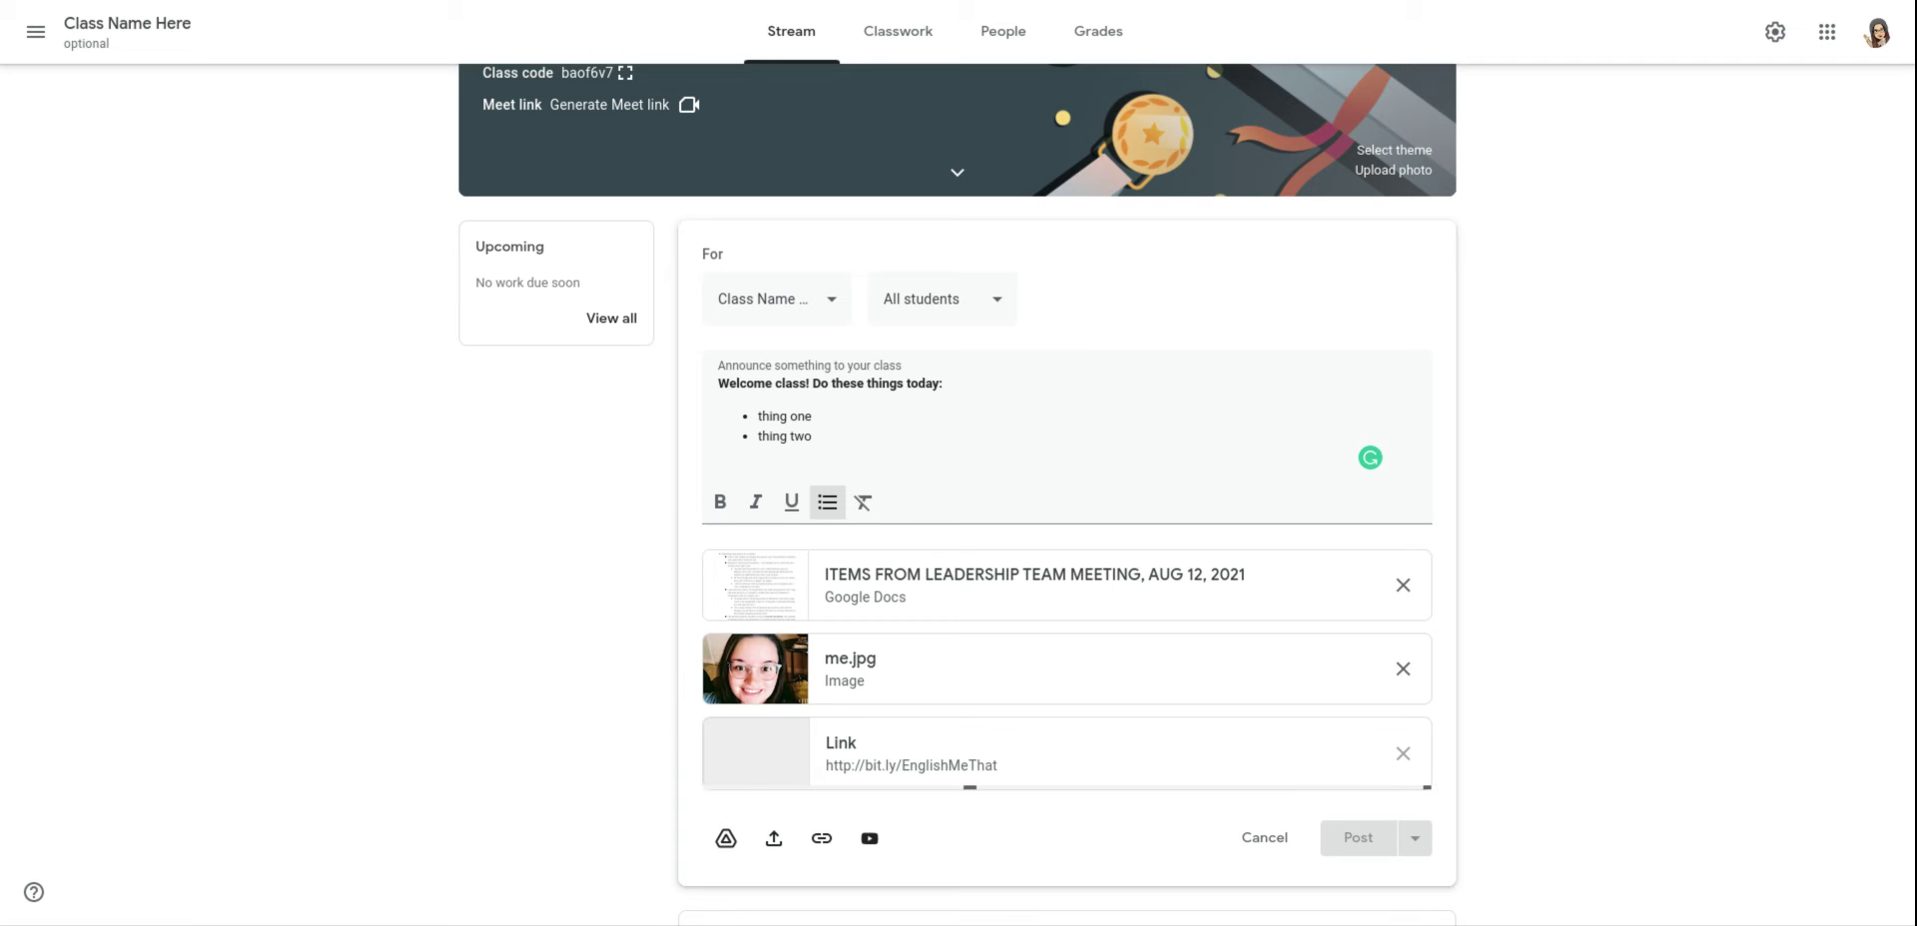
{"action": "scroll", "coordinate": [338, 562], "scroll_direction": "down", "scroll_amount": 1}
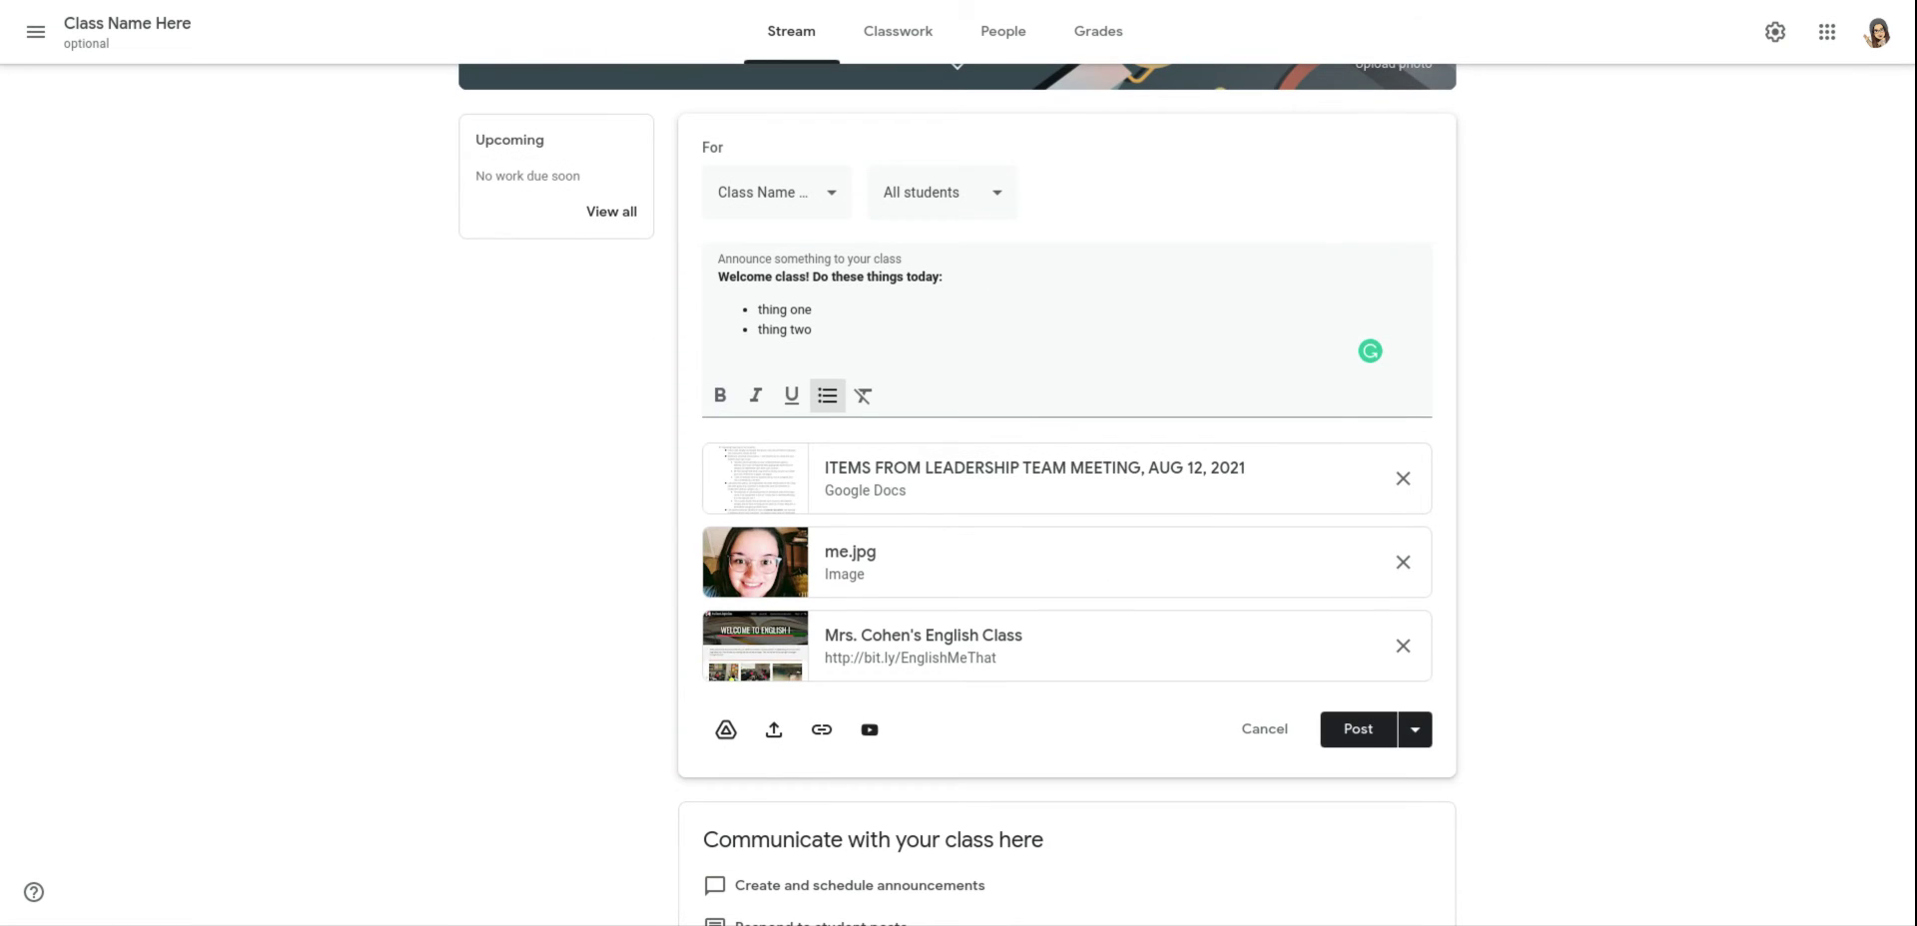
{"action": "scroll", "coordinate": [339, 562], "scroll_direction": "down", "scroll_amount": 1}
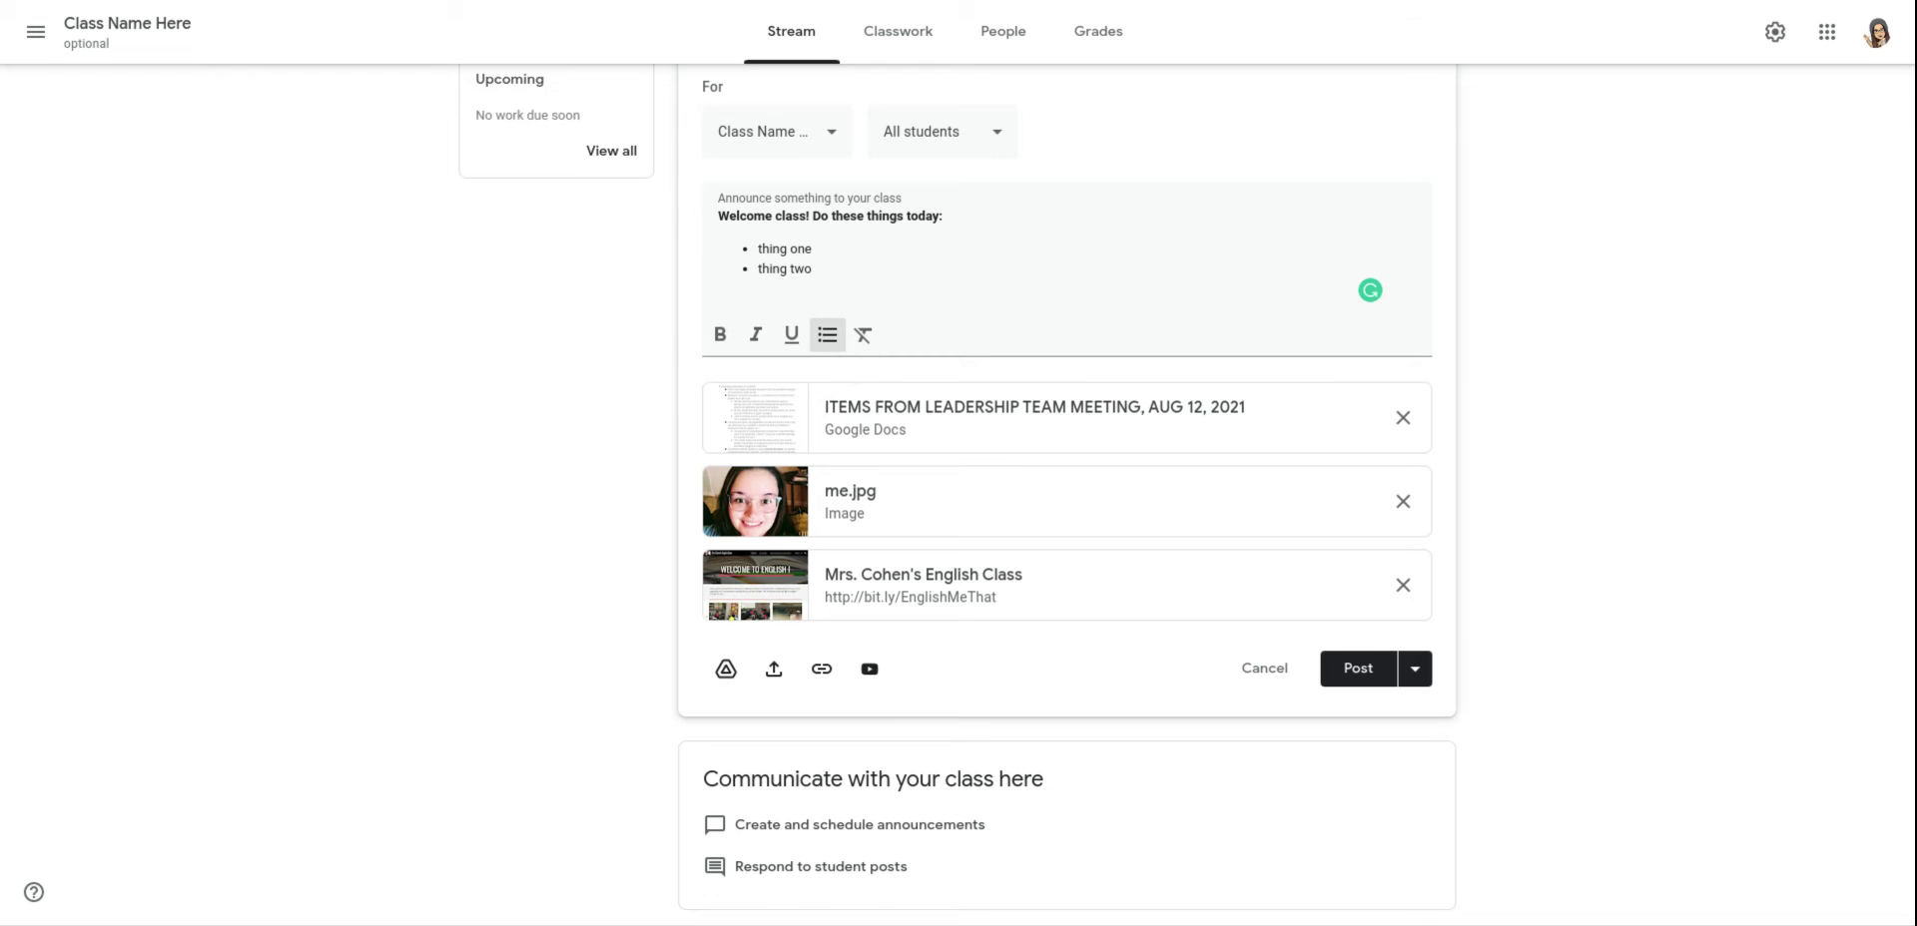
Copy the class invite link from the enlarged class code display, view the code in full screen and close it
{"action": "scroll", "coordinate": [958, 499], "scroll_direction": "up", "scroll_amount": 5}
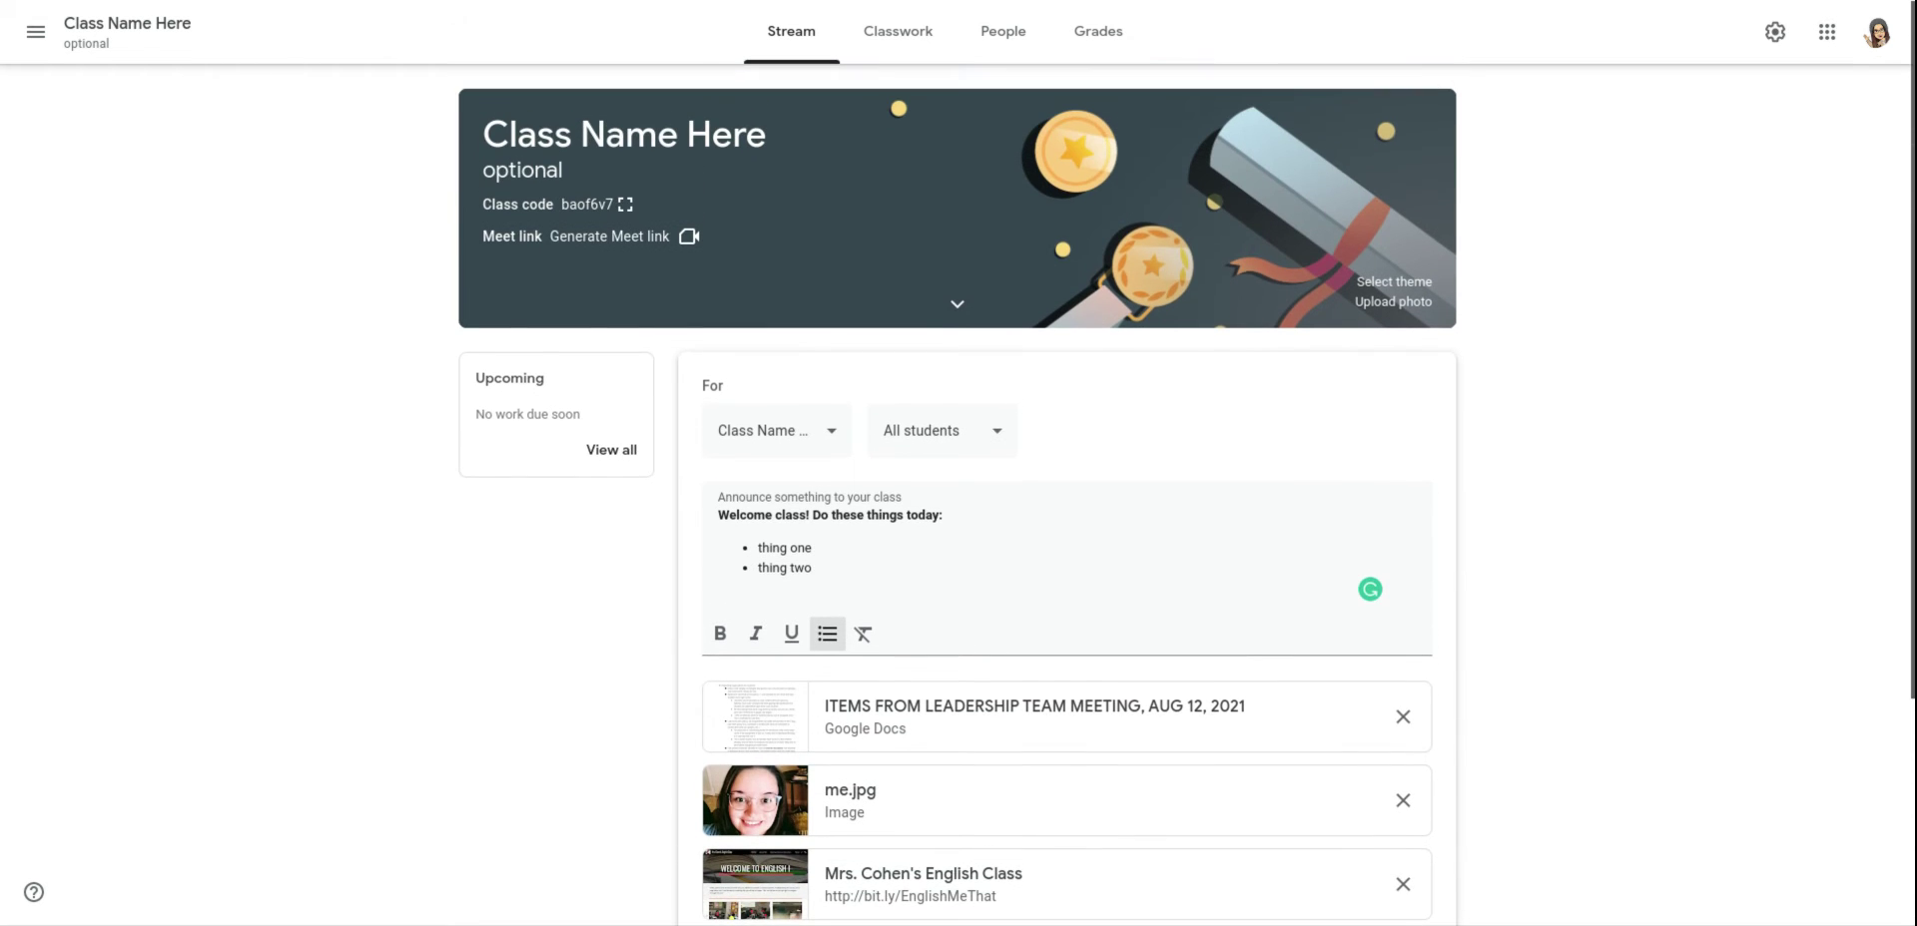
{"action": "left_click", "coordinate": [626, 204]}
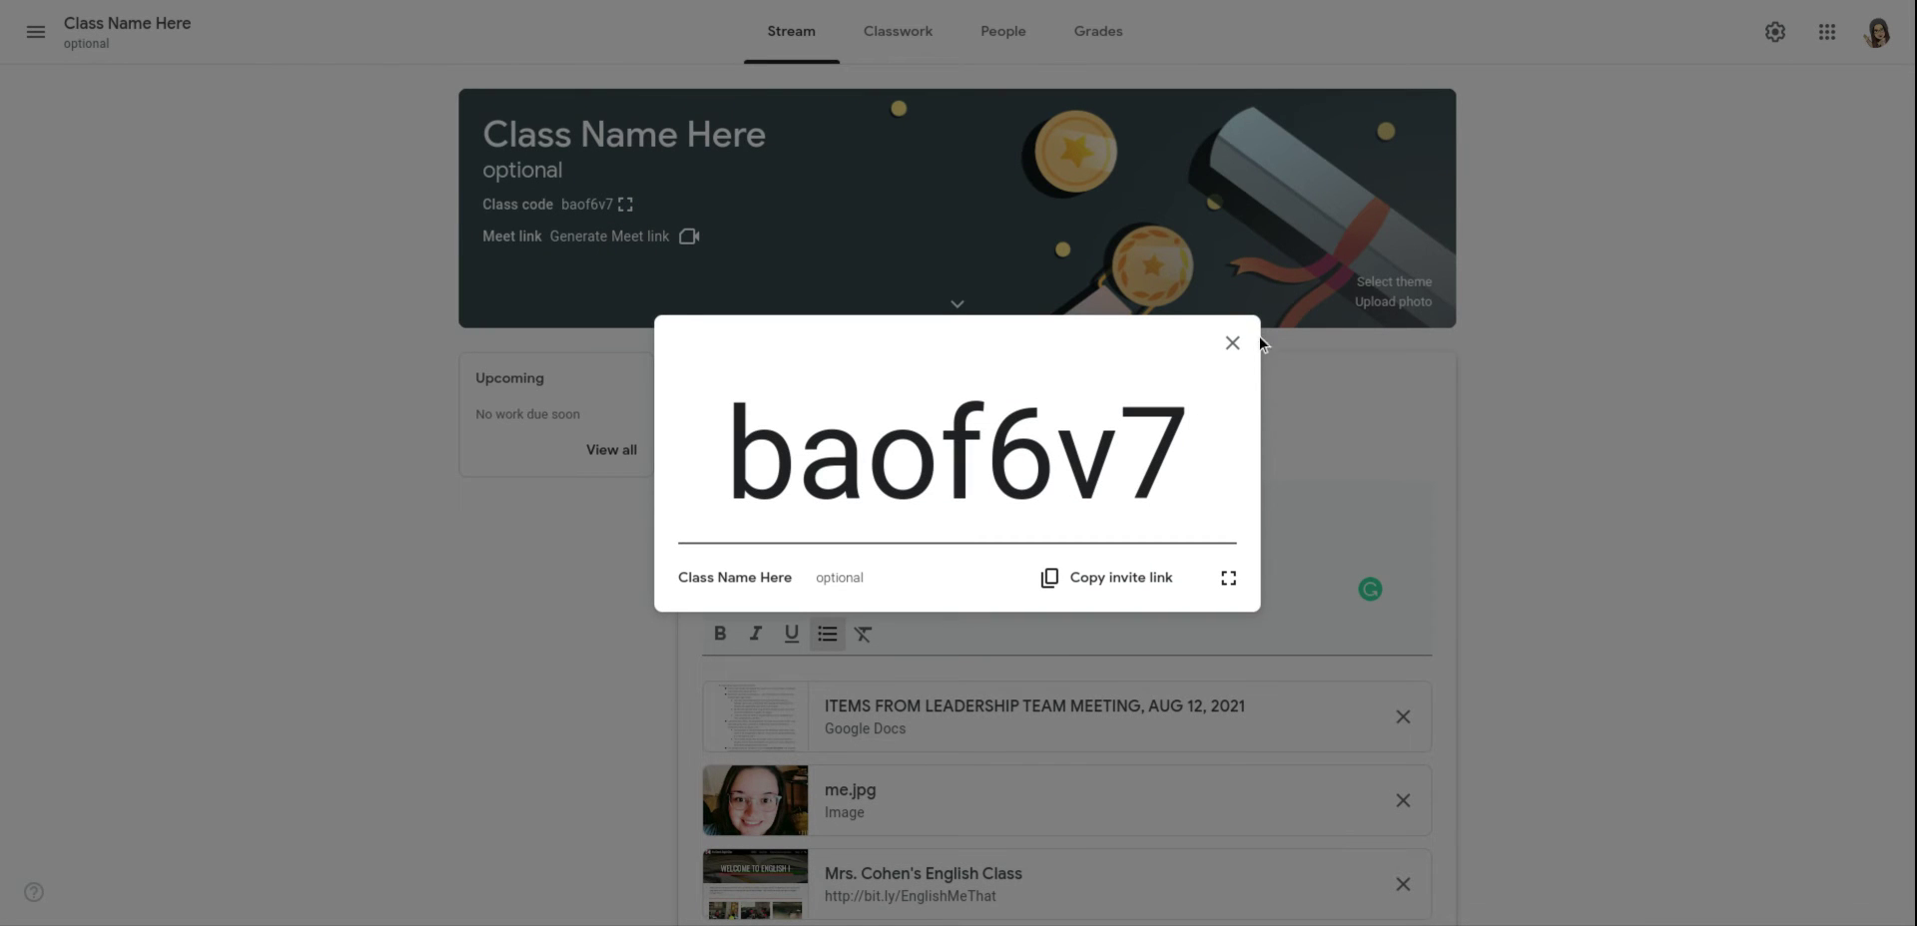
{"action": "left_click", "coordinate": [1115, 589]}
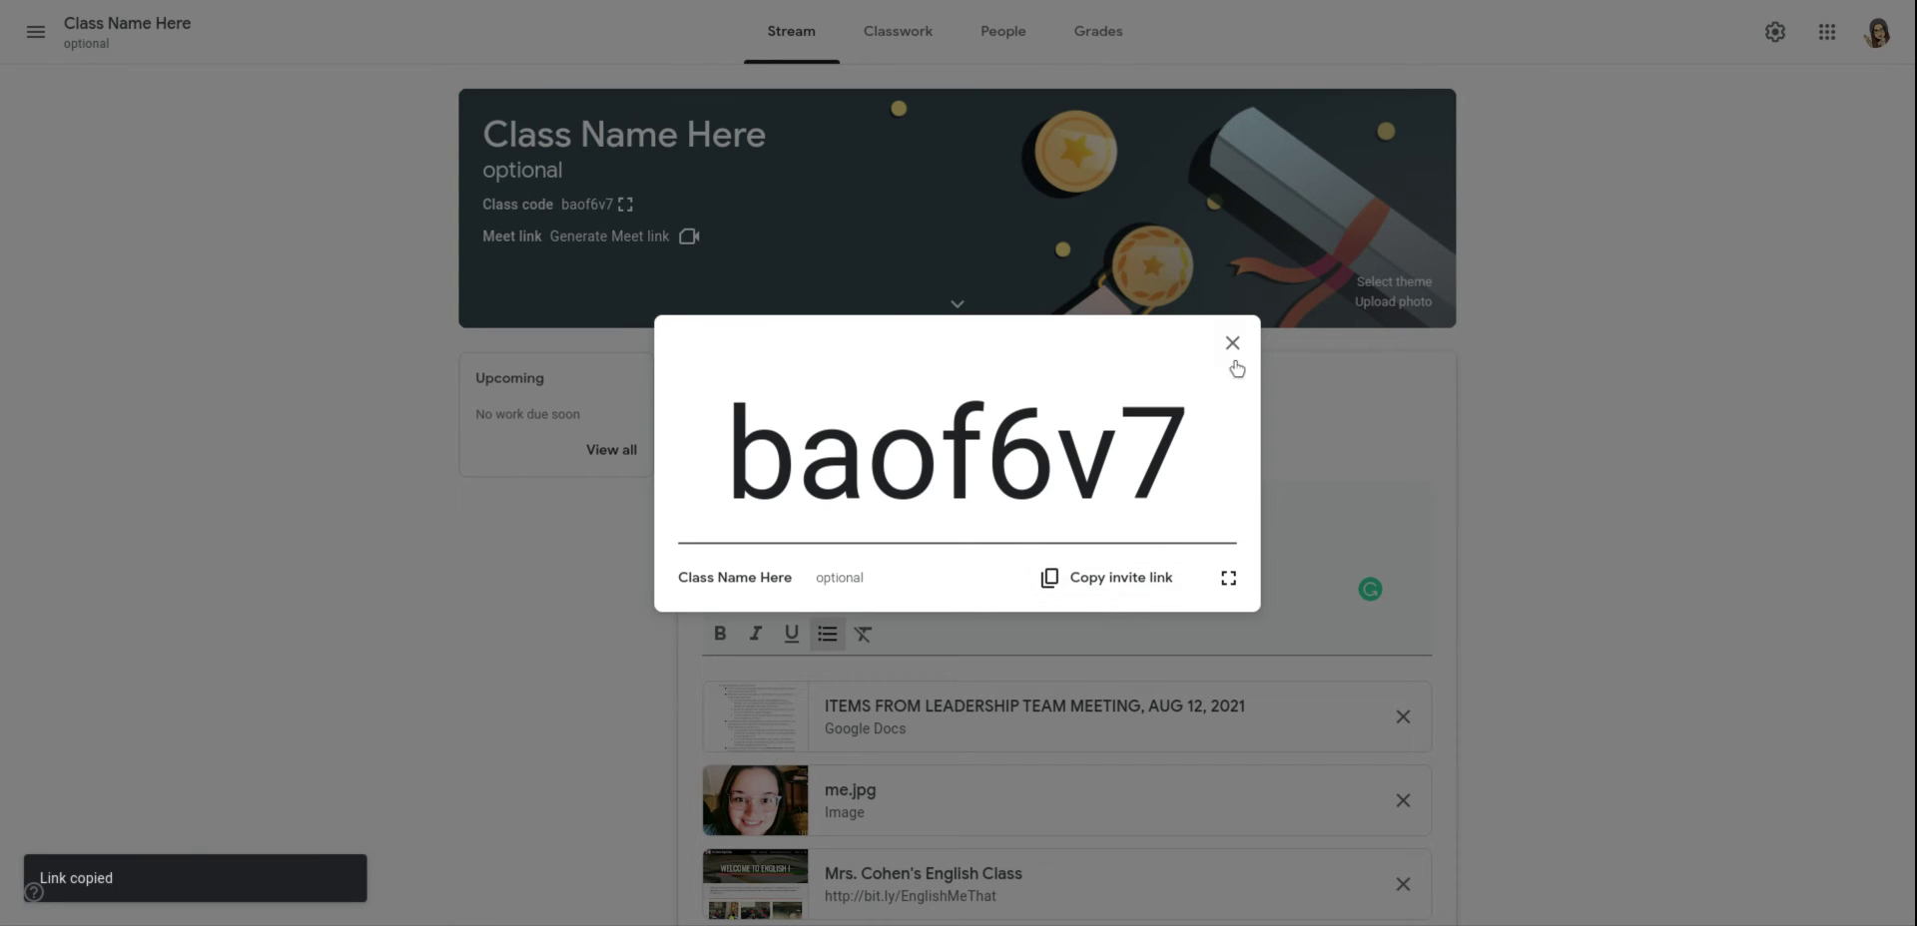
{"action": "left_click", "coordinate": [1229, 581]}
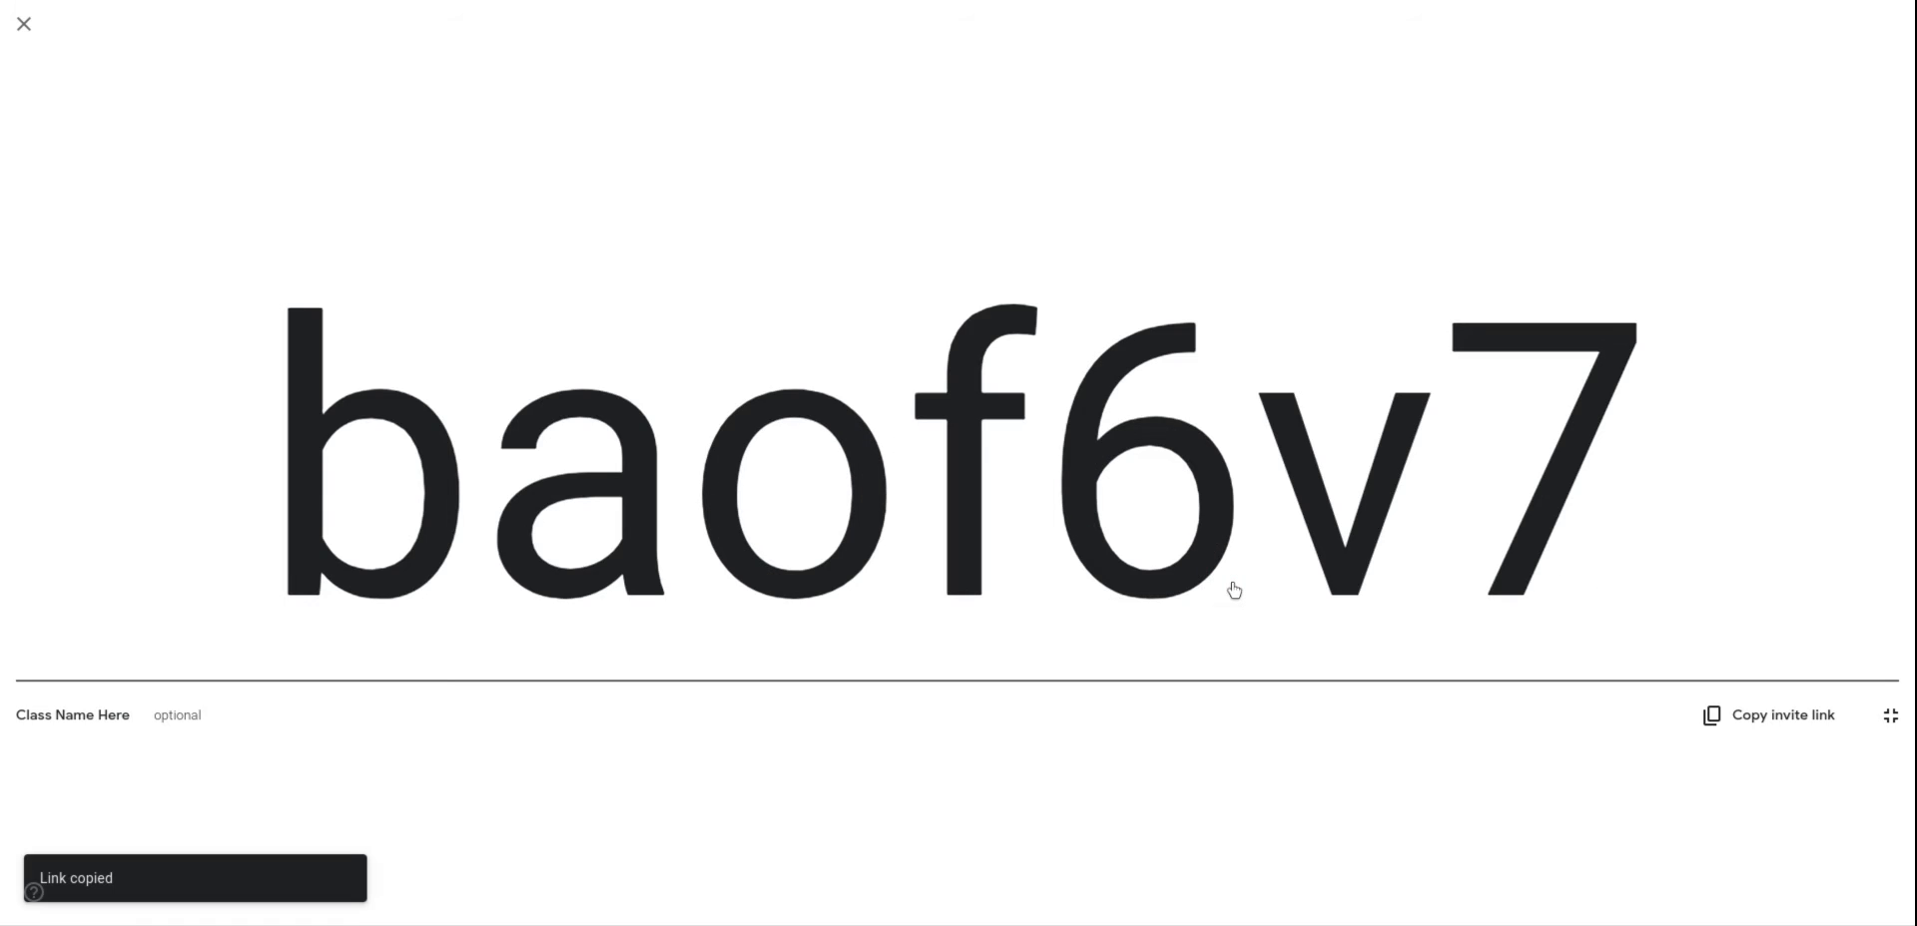
{"action": "left_click", "coordinate": [1890, 716]}
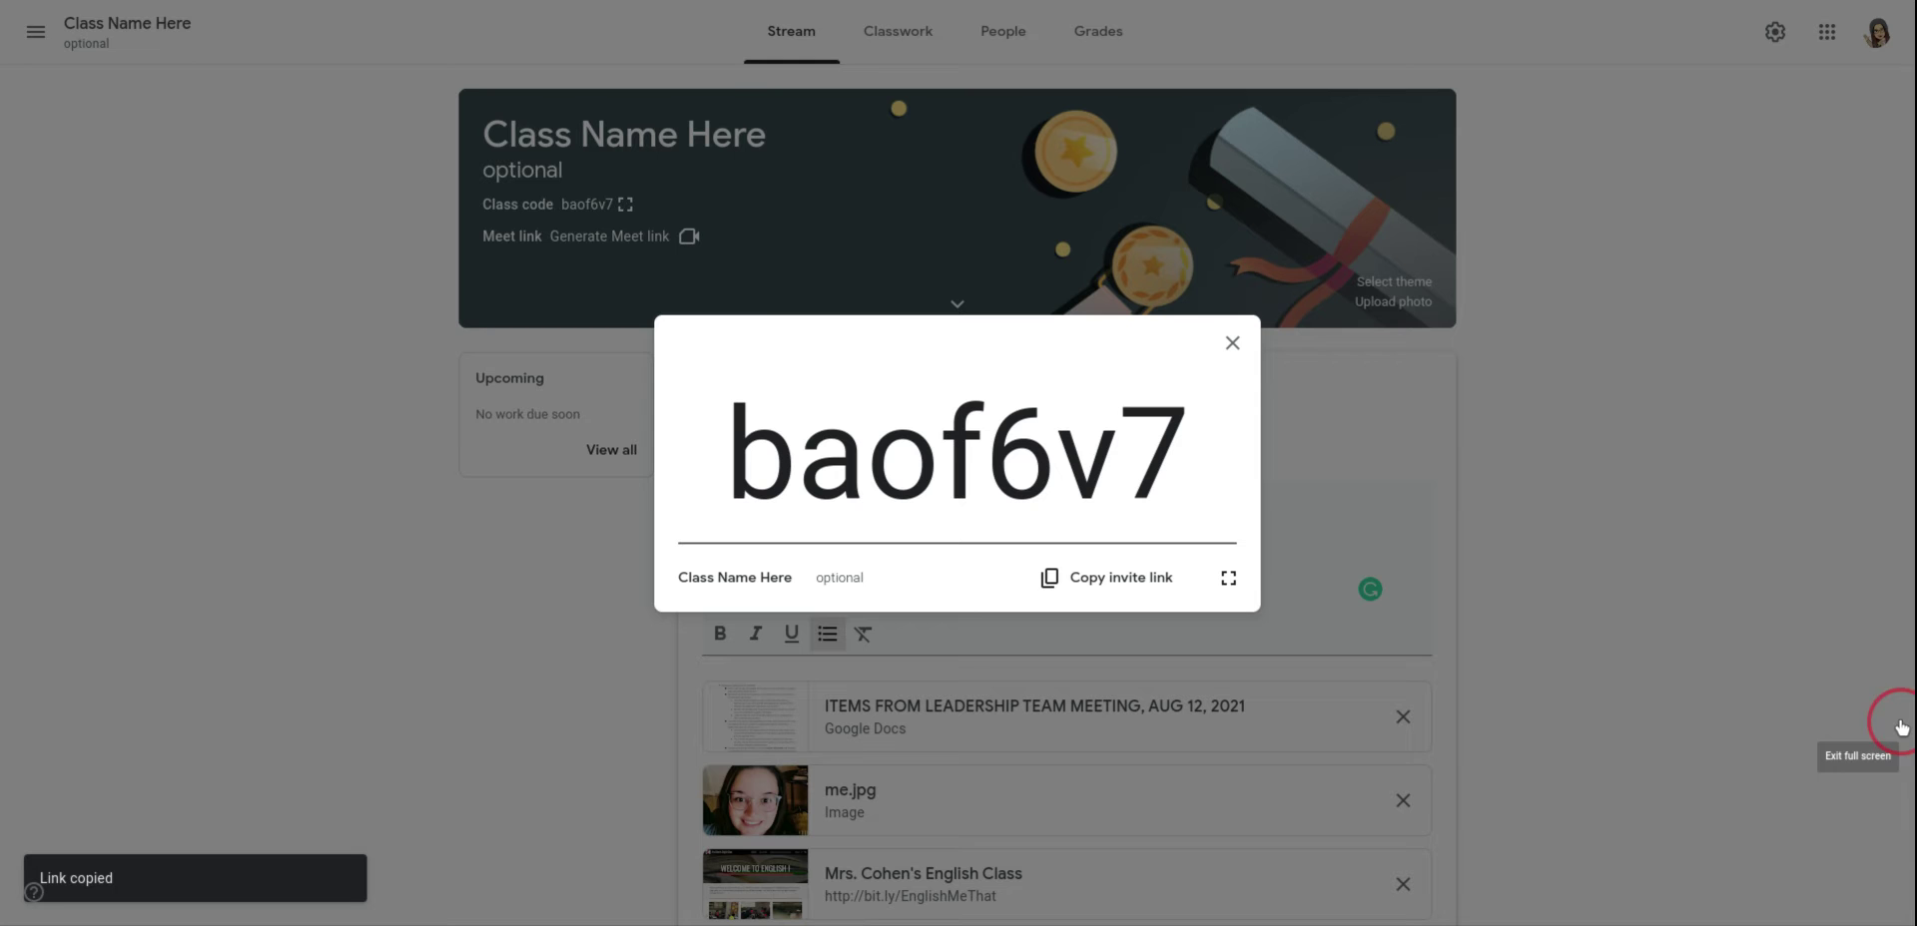
{"action": "left_click", "coordinate": [1232, 343]}
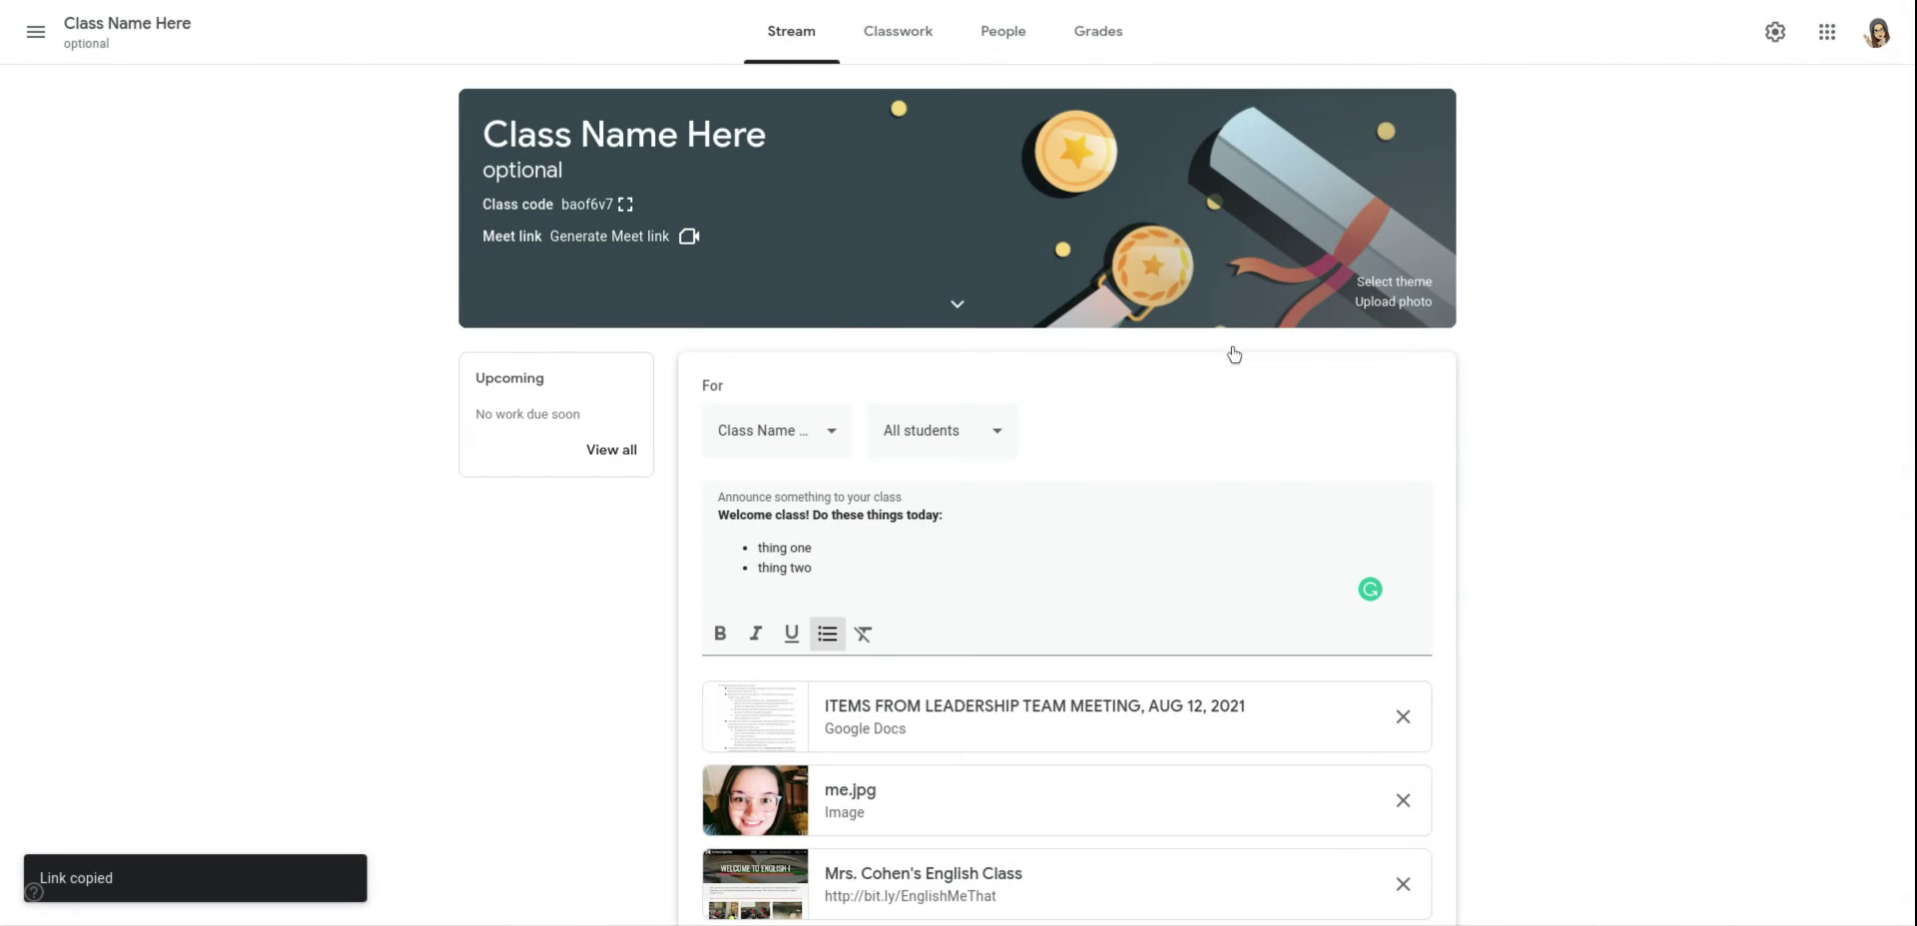
Change the class theme to the green General gallery image with books
{"action": "left_click", "coordinate": [1395, 283]}
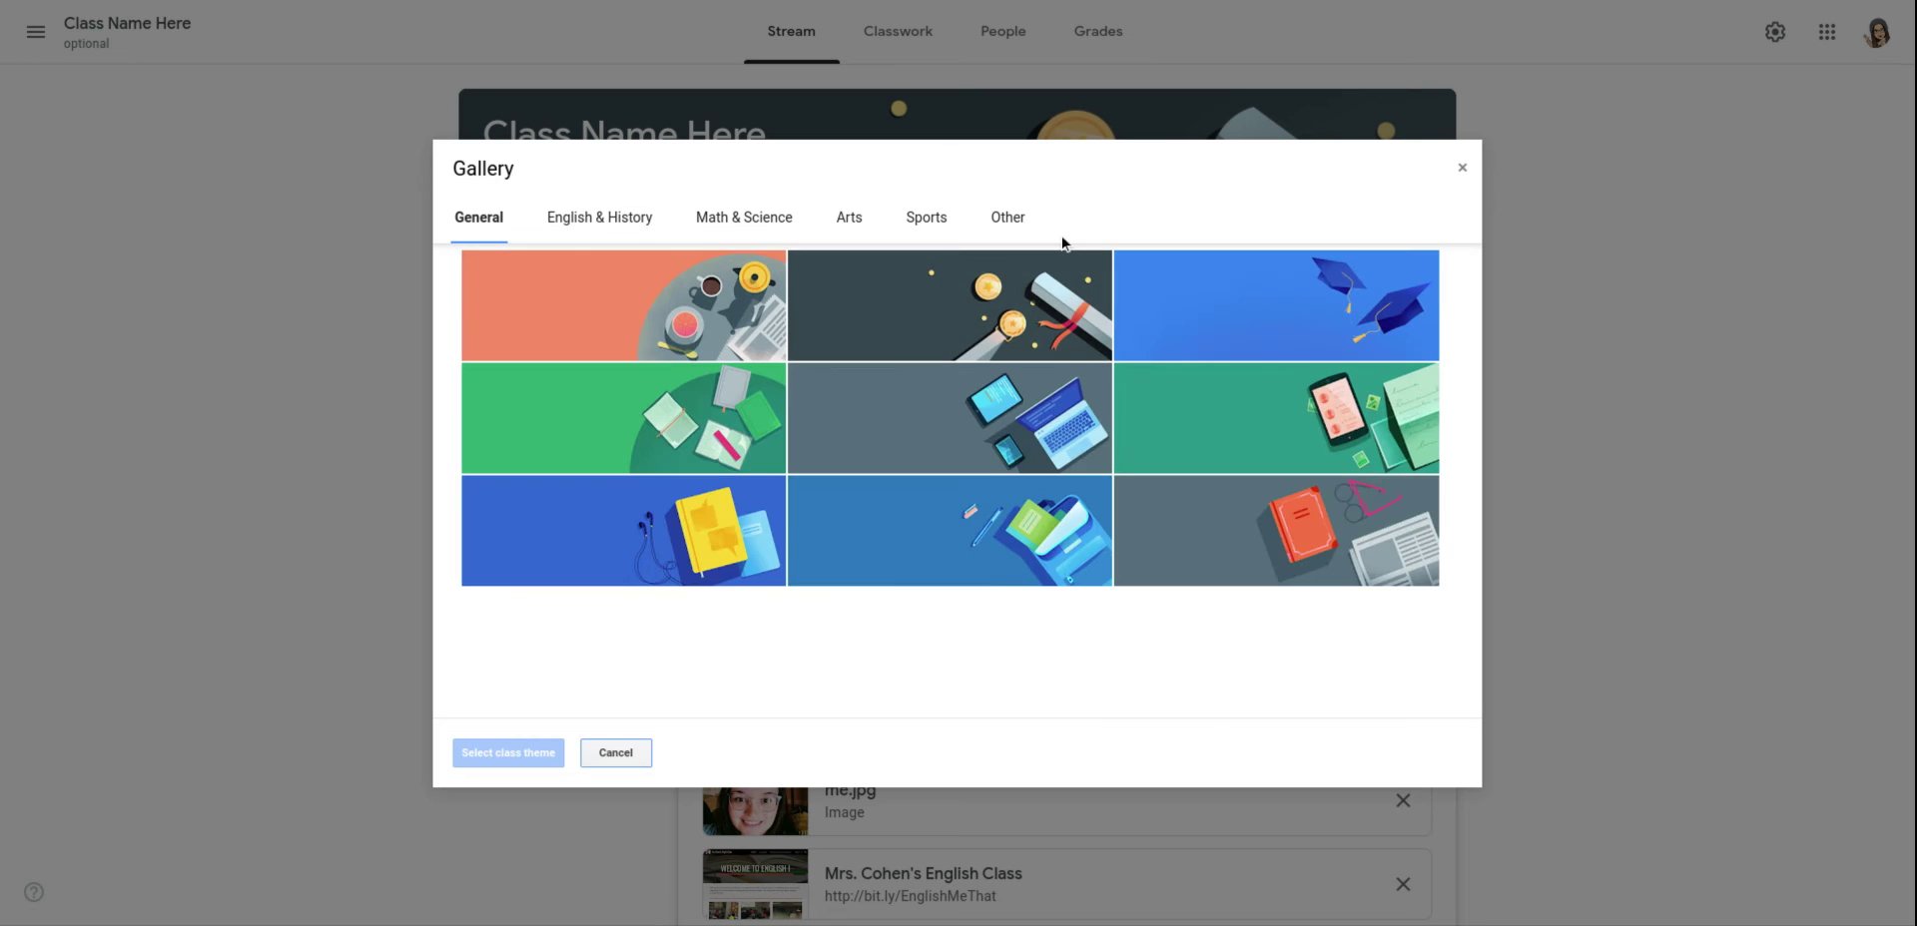
{"action": "left_click", "coordinate": [726, 404]}
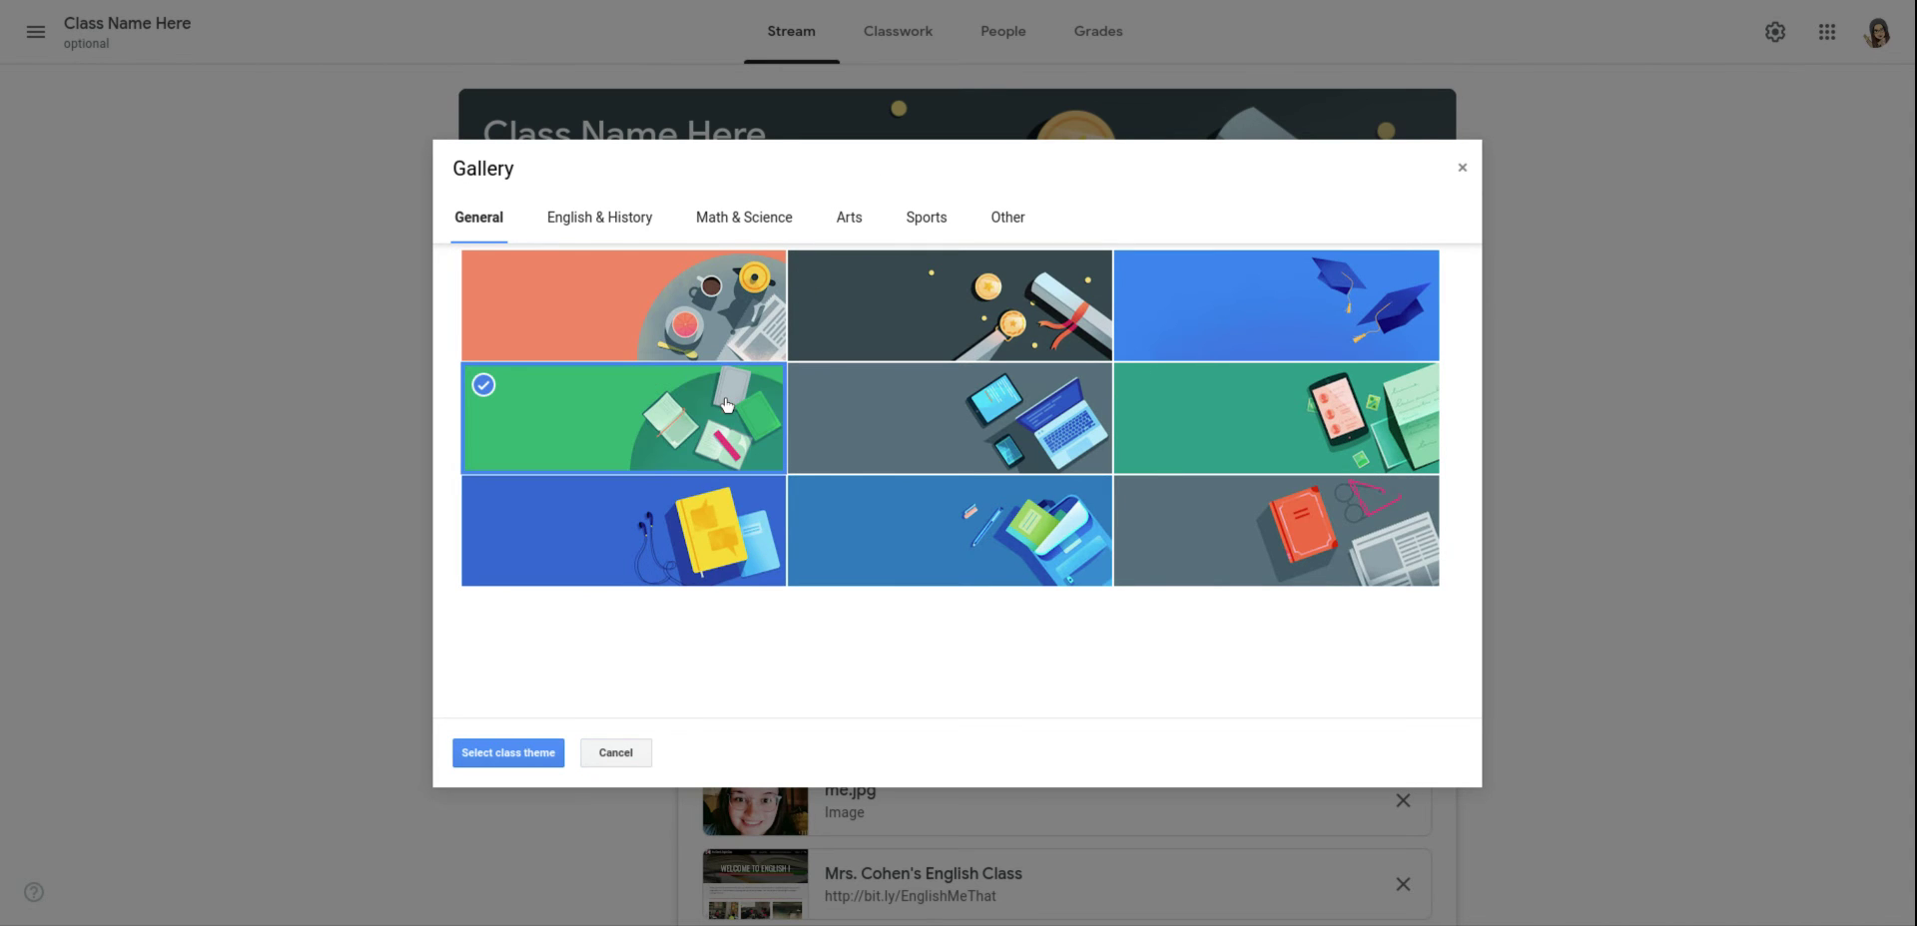
{"action": "left_click", "coordinate": [533, 759]}
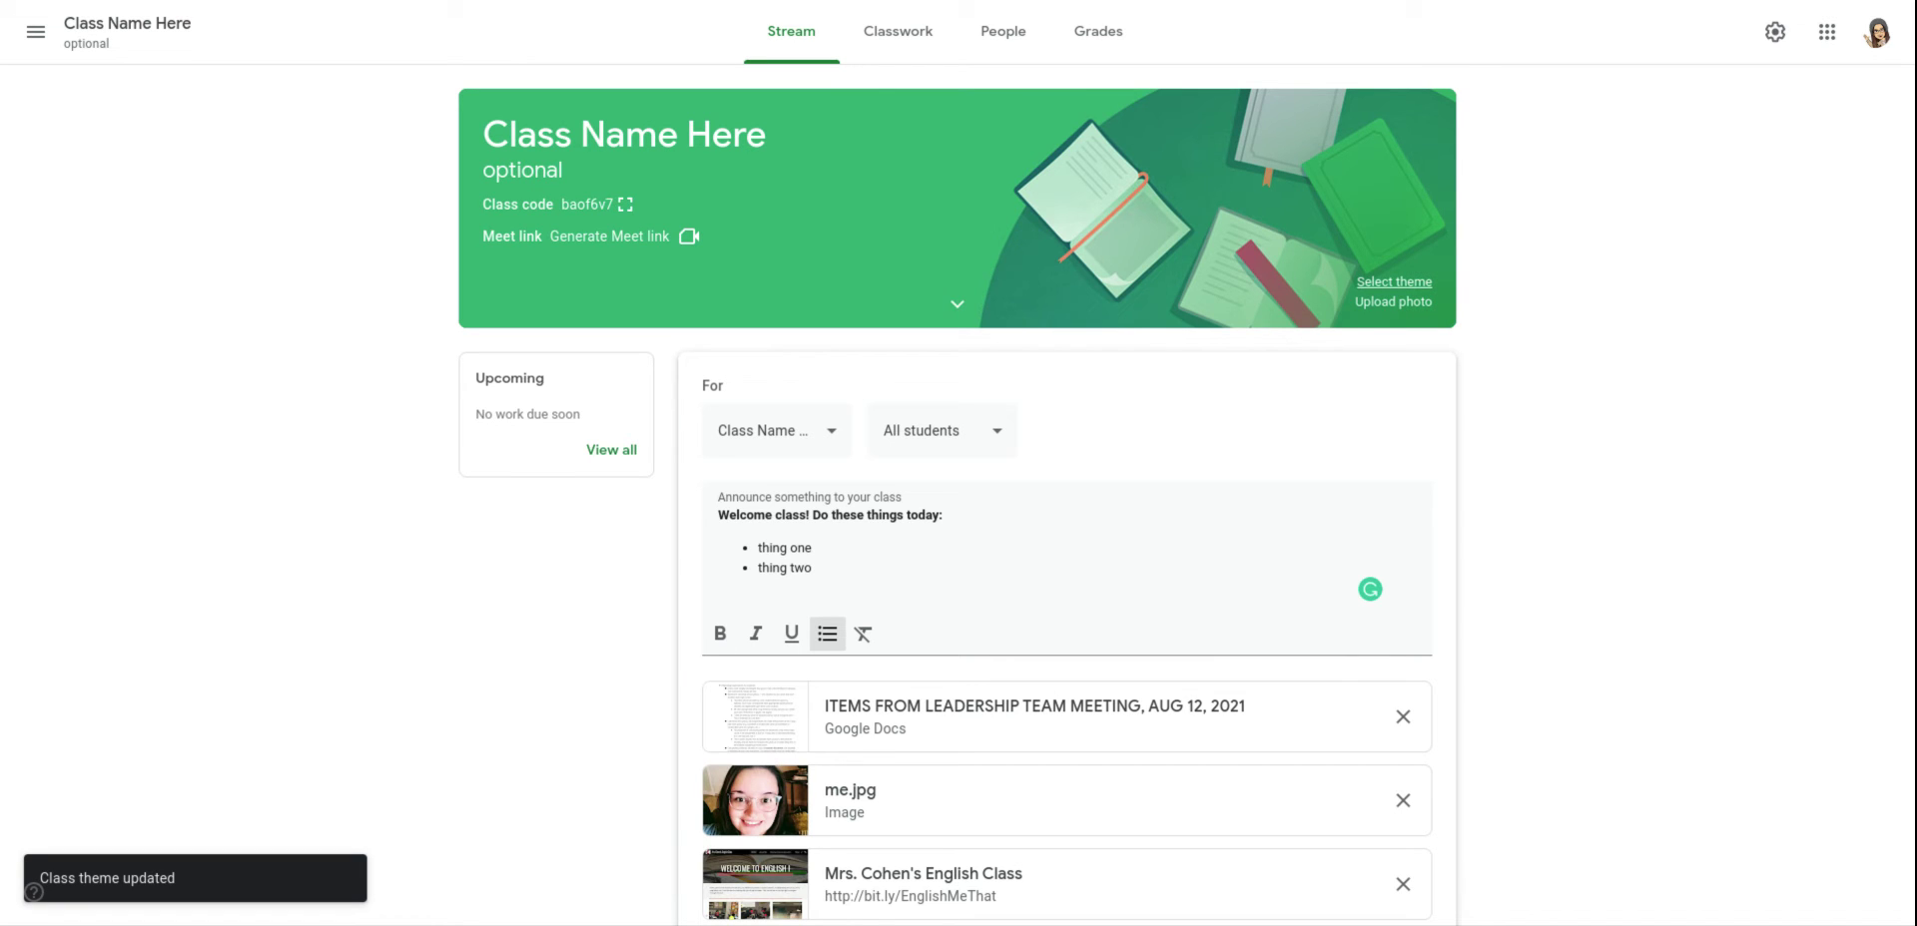
Post the announcement to all students without discarding the draft, and go to the Classwork page
{"action": "left_click", "coordinate": [938, 40]}
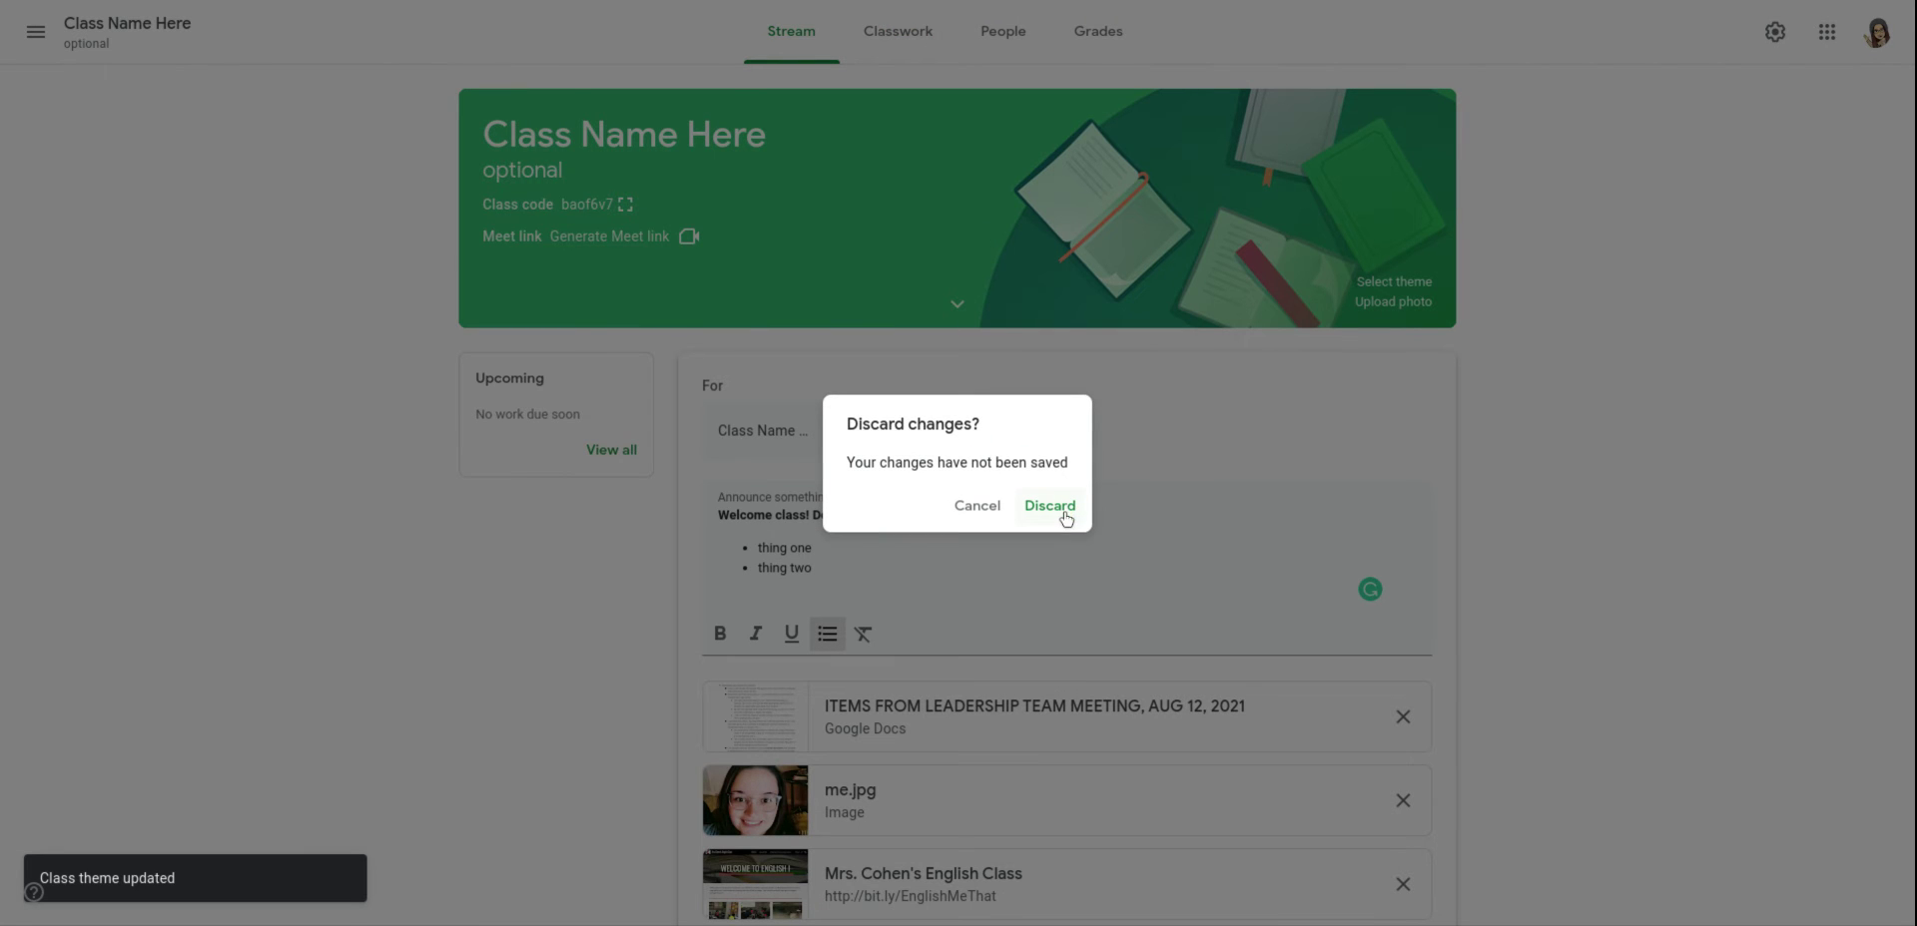
{"action": "left_click", "coordinate": [969, 515]}
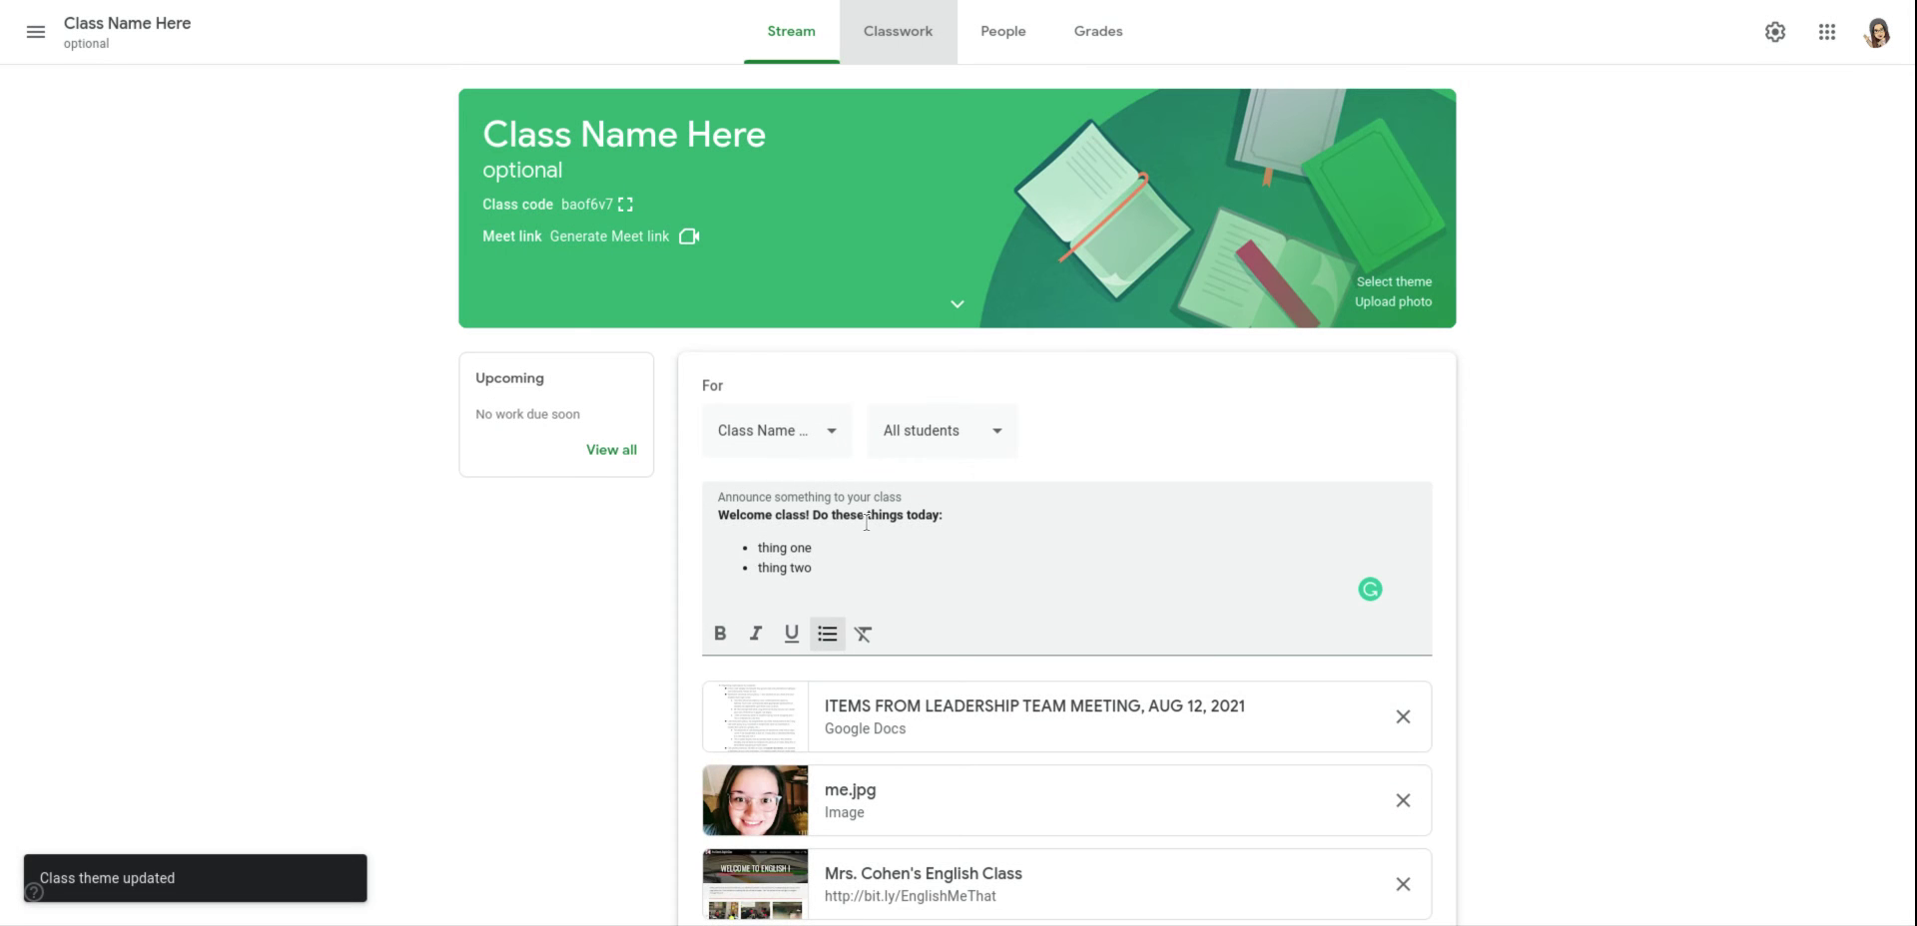
{"action": "scroll", "coordinate": [866, 522], "scroll_direction": "down", "scroll_amount": 3}
{"action": "left_click", "coordinate": [1363, 673]}
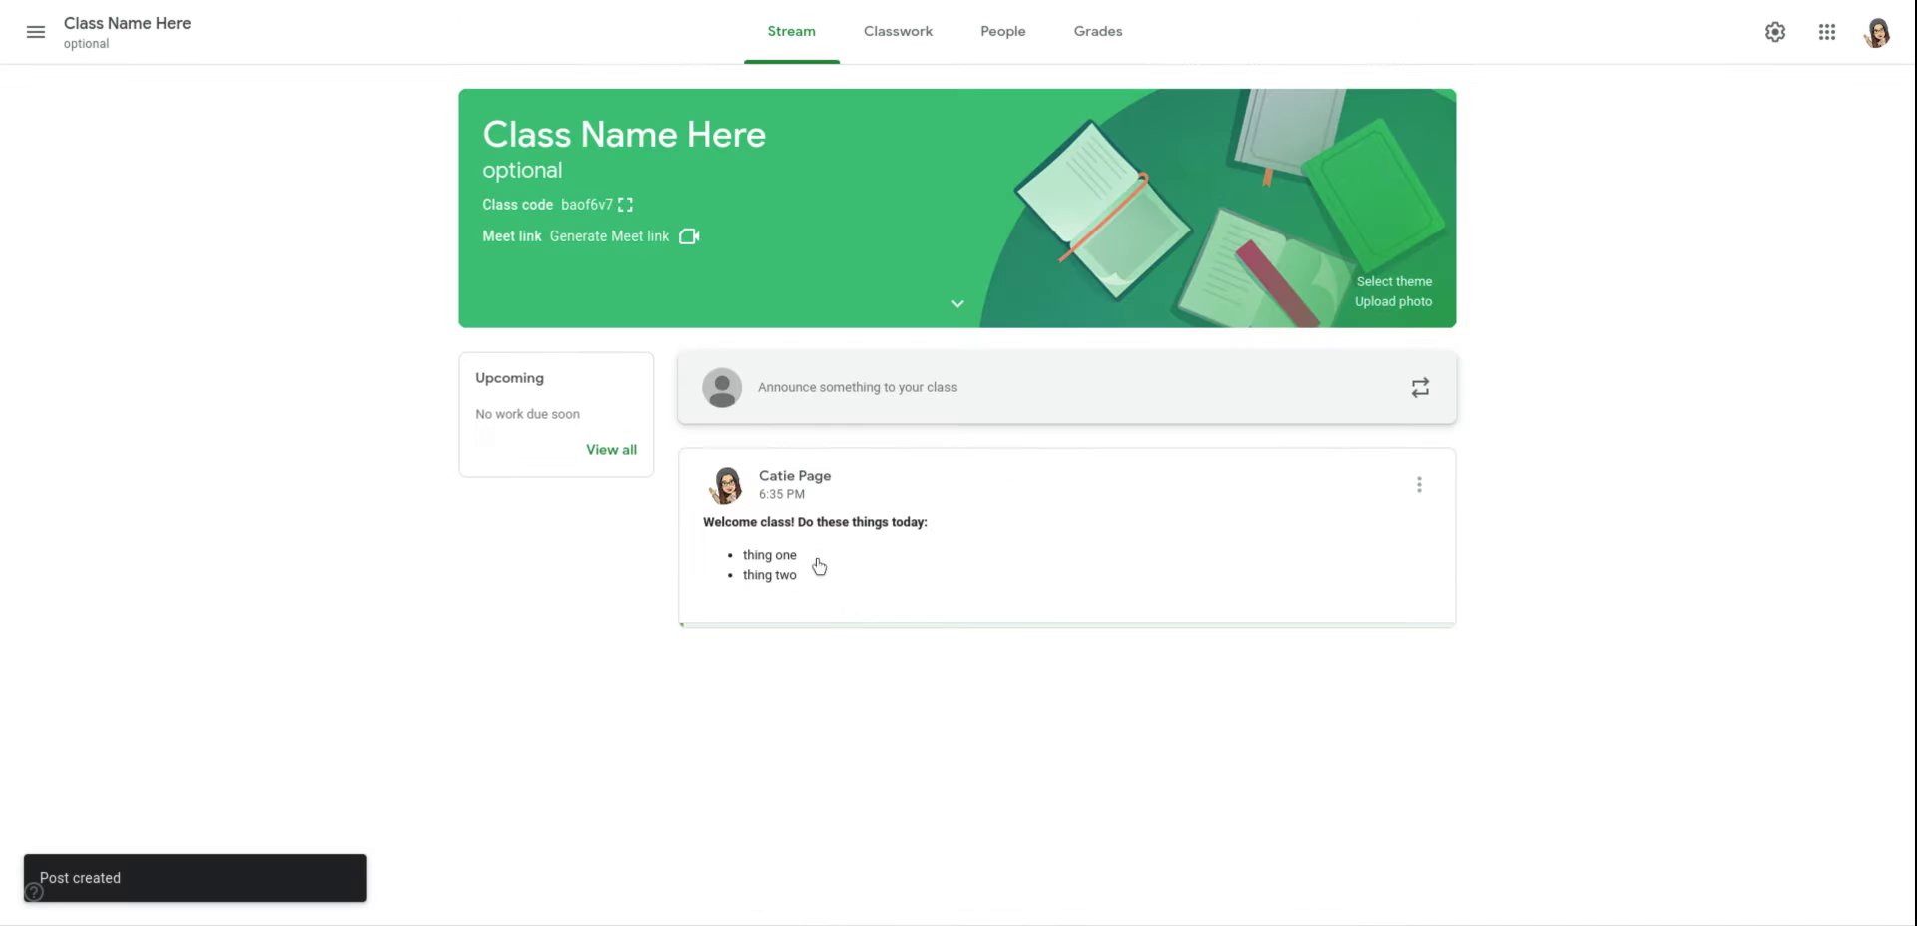
{"action": "left_click", "coordinate": [903, 41]}
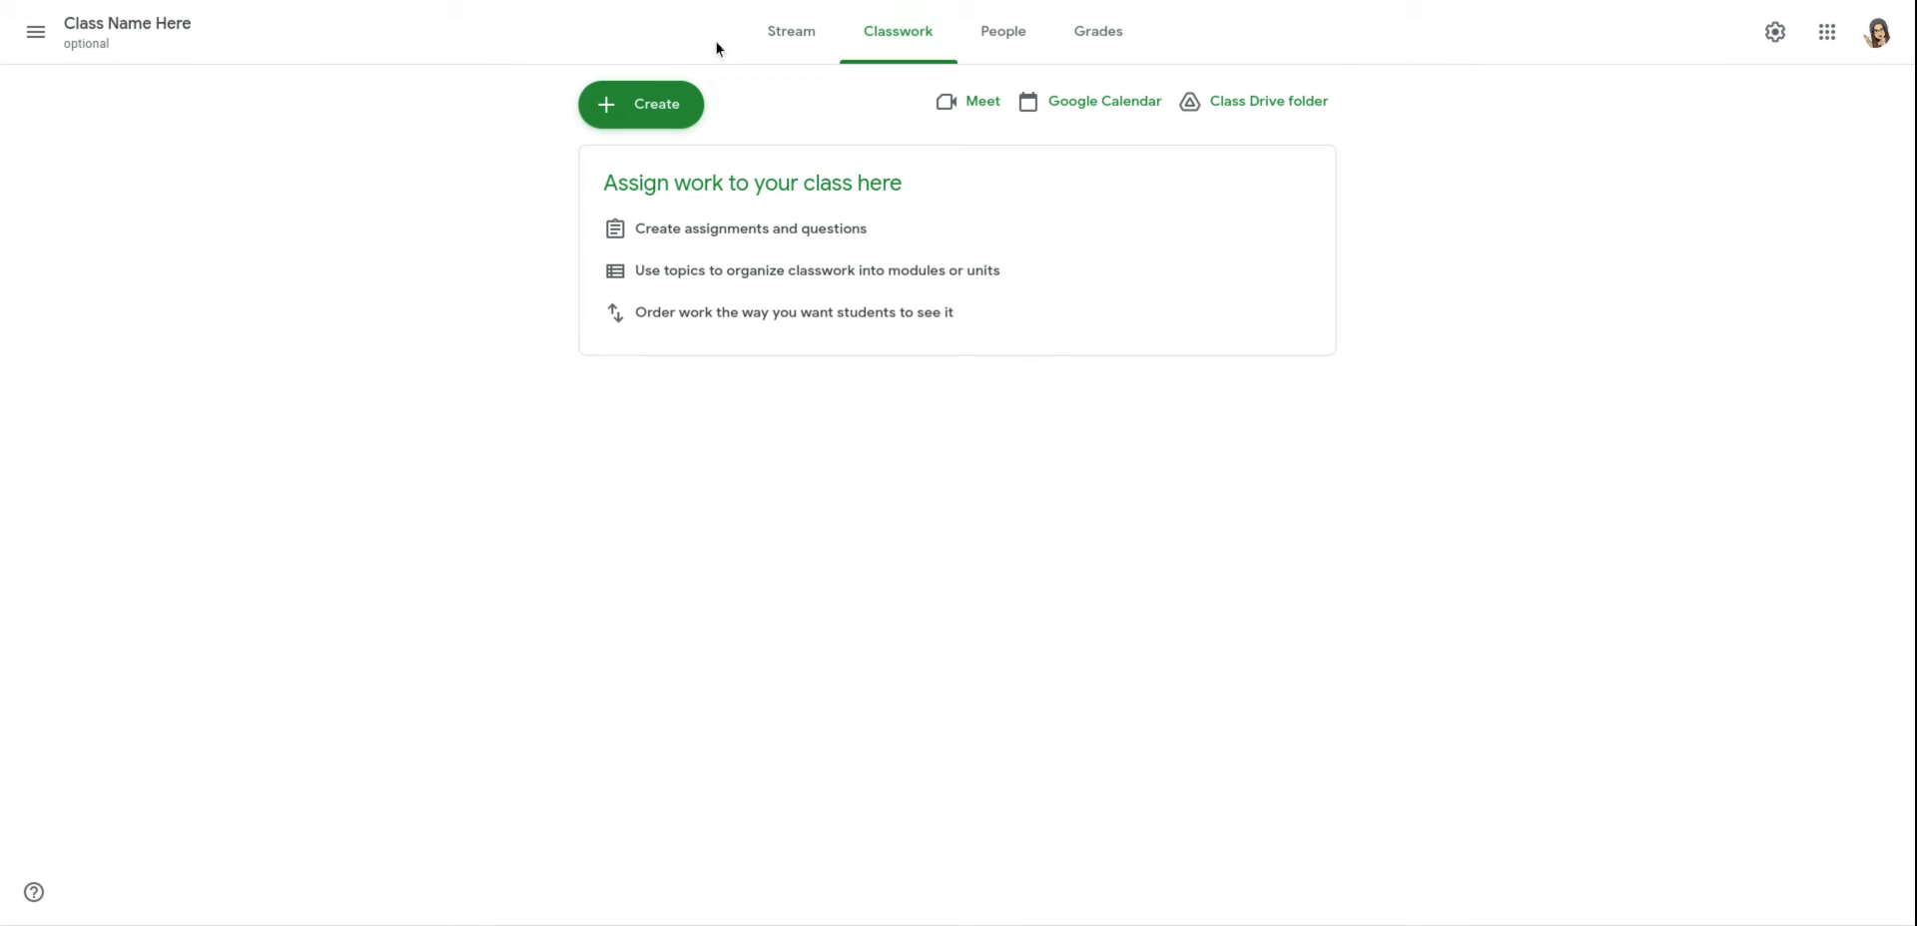
Create a classwork topic named "Unit 1"
{"action": "left_click", "coordinate": [664, 112]}
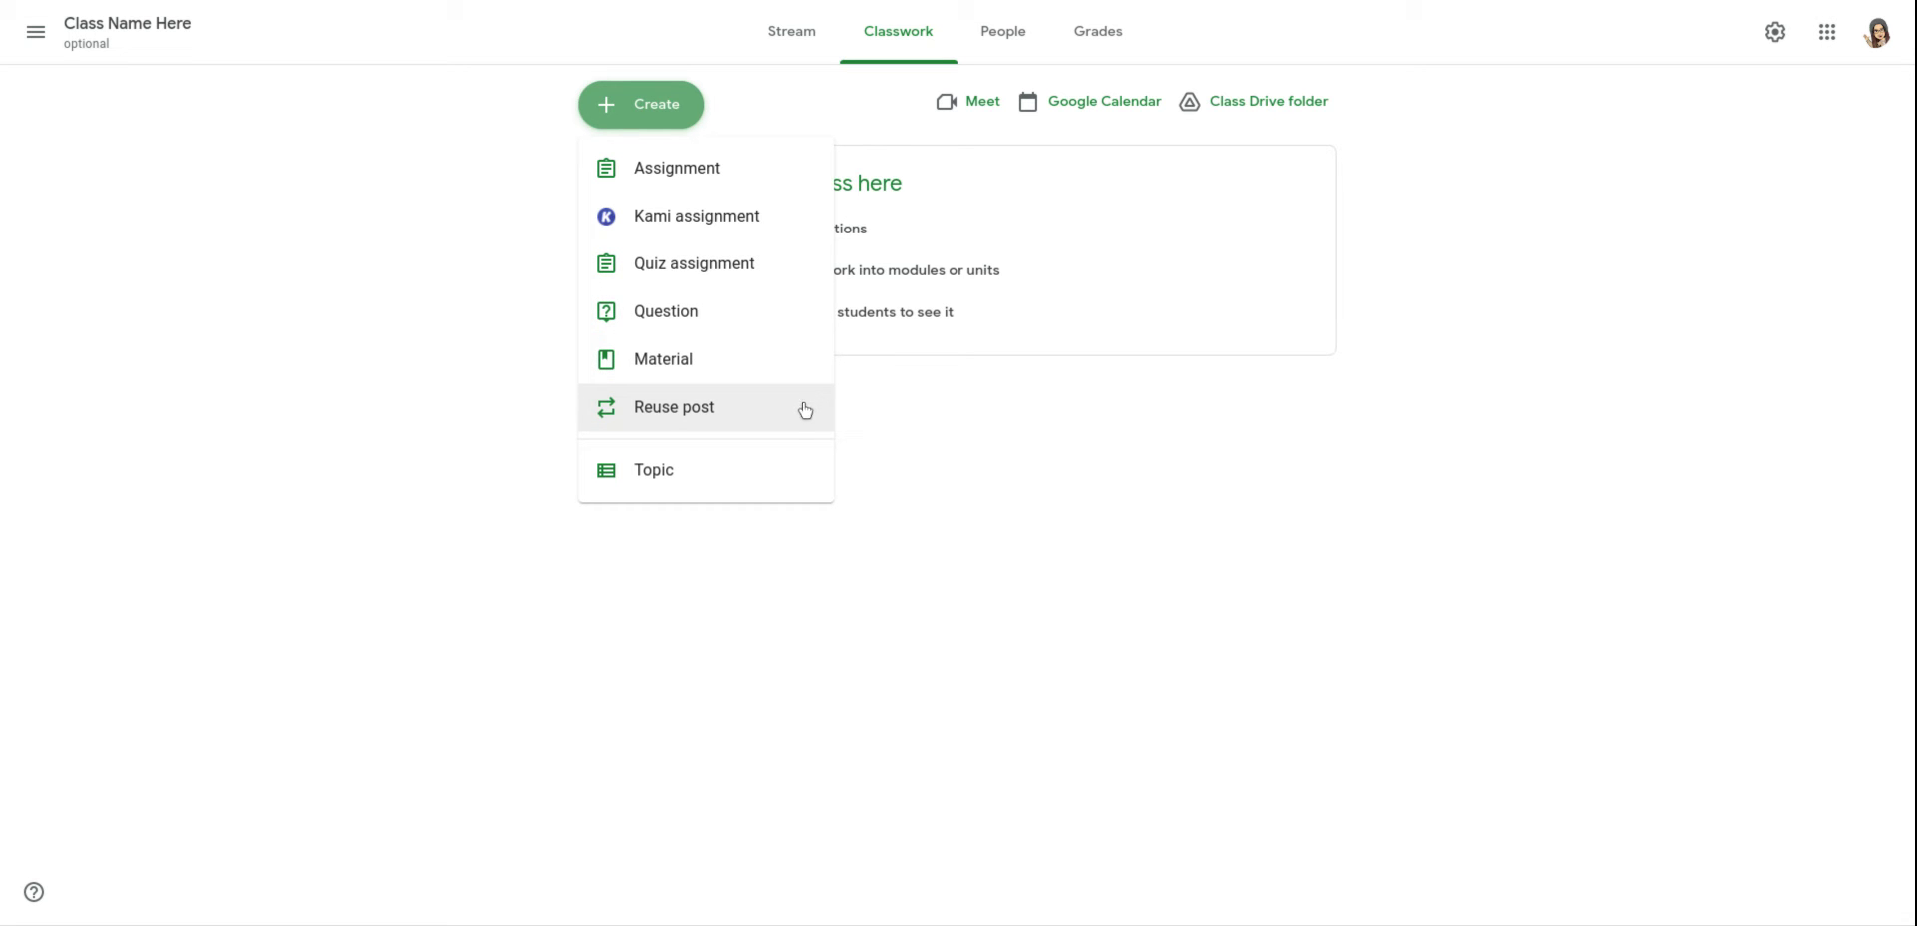
{"action": "left_click", "coordinate": [794, 472]}
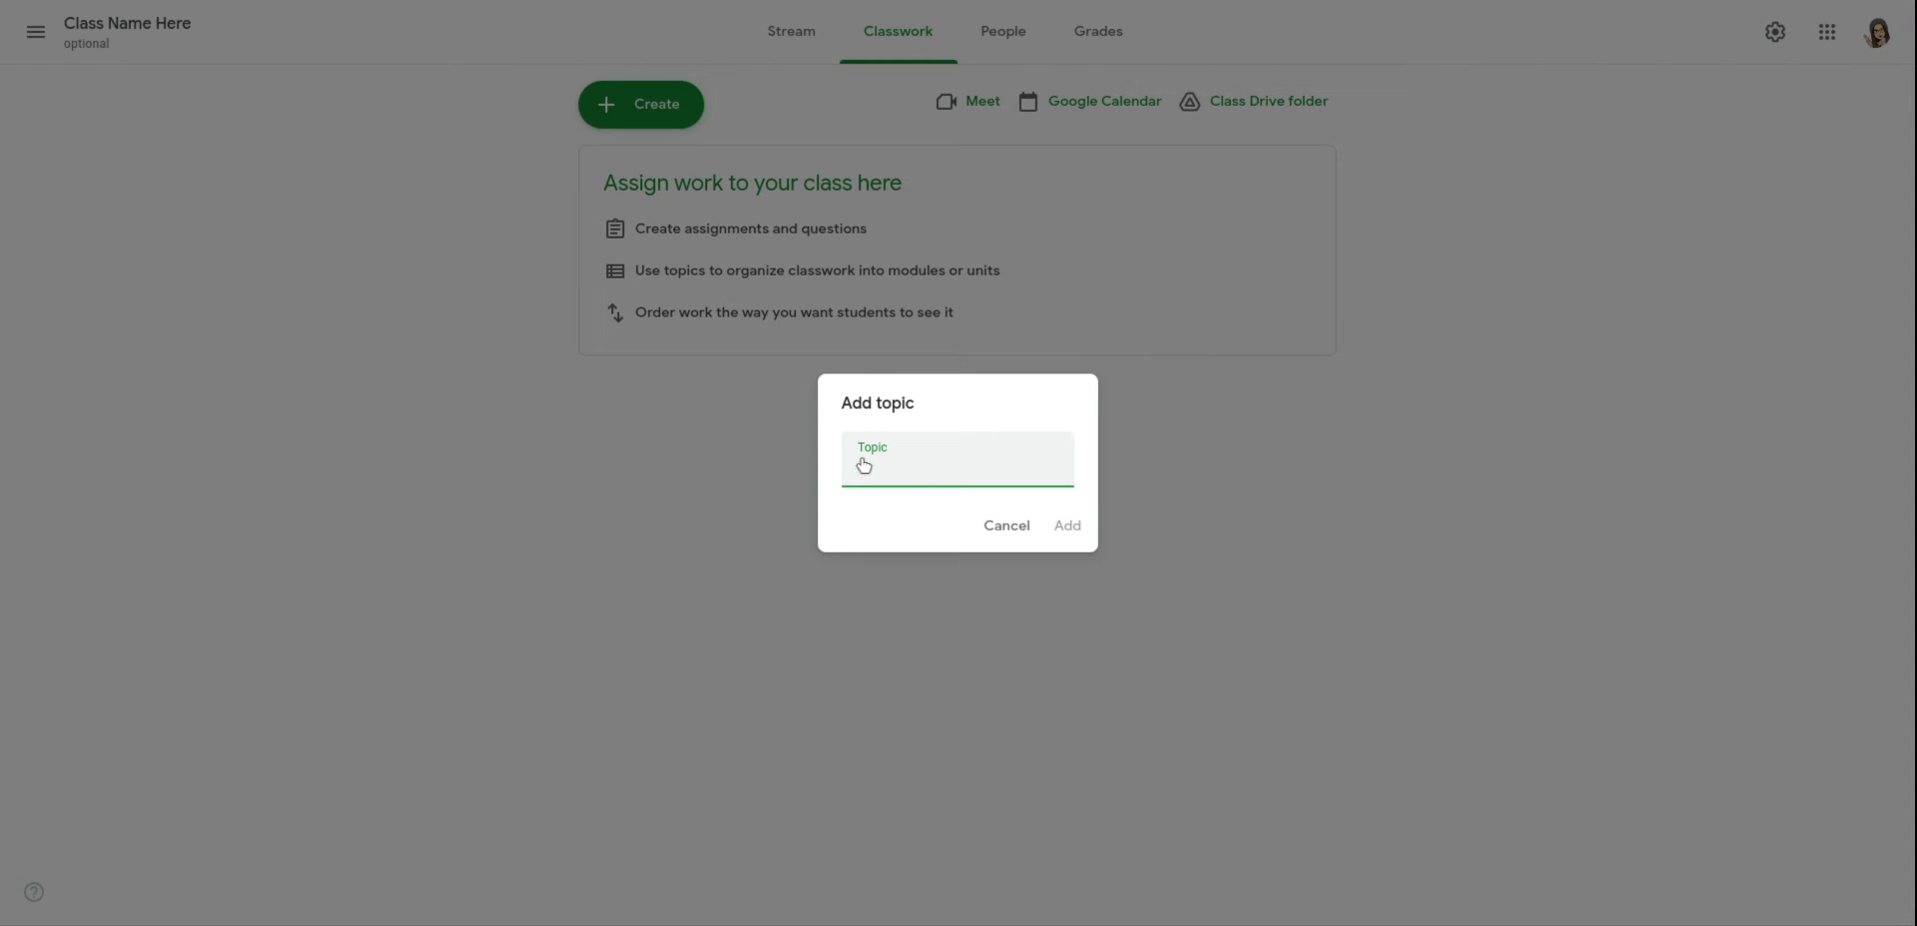
{"action": "type", "text": "Unit 1"}
{"action": "key", "text": "Return"}
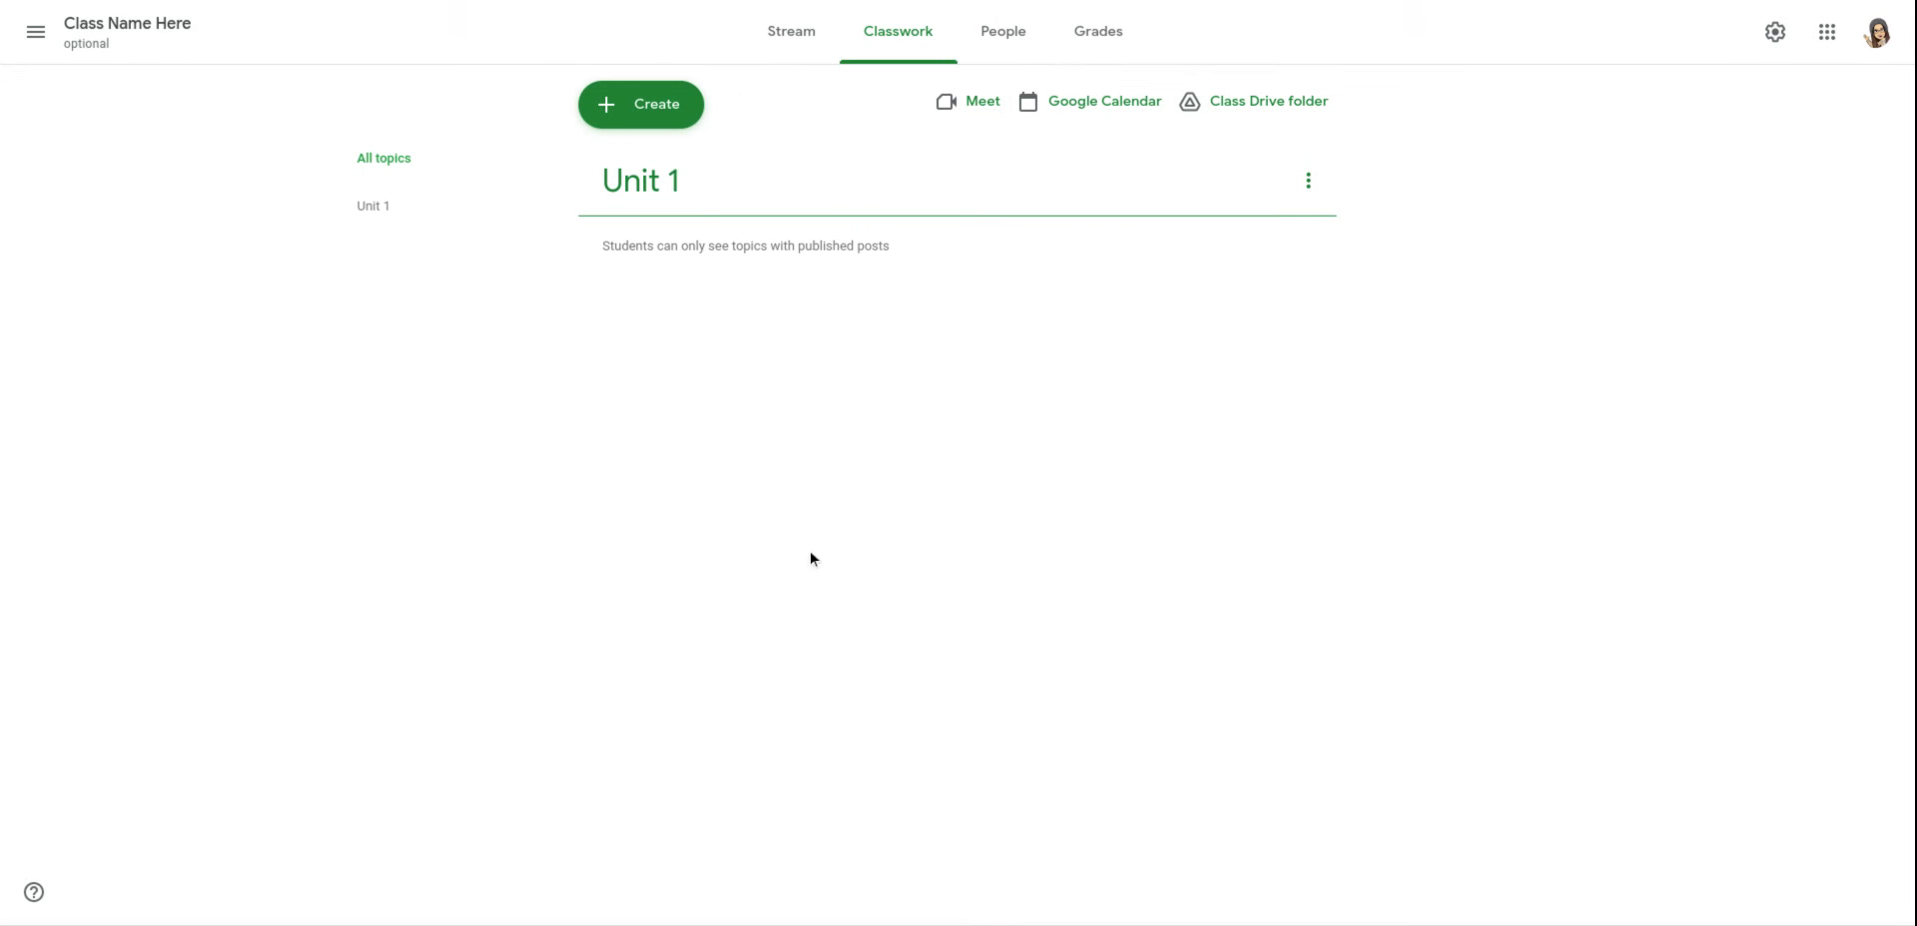
Create a second topic named "Unit 2" and move it below Unit 1 on the Classwork page
{"action": "left_click", "coordinate": [665, 116]}
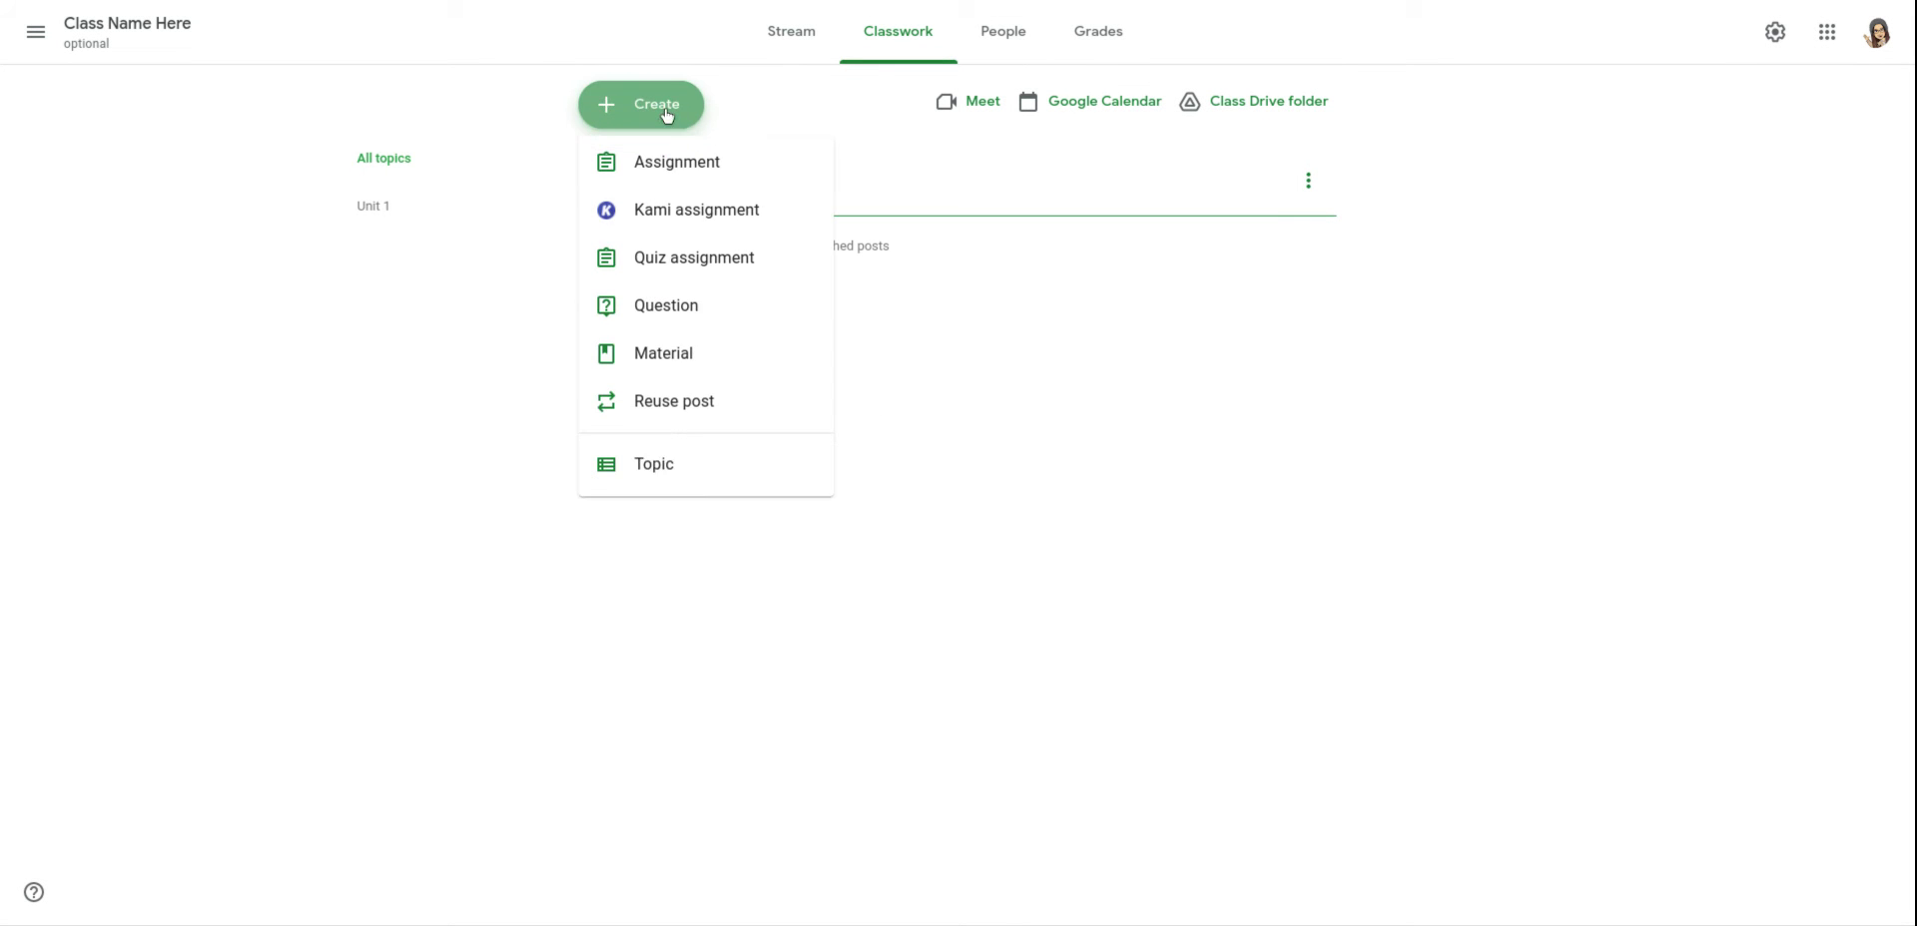
{"action": "left_click", "coordinate": [649, 474]}
{"action": "type", "text": "Unit 2"}
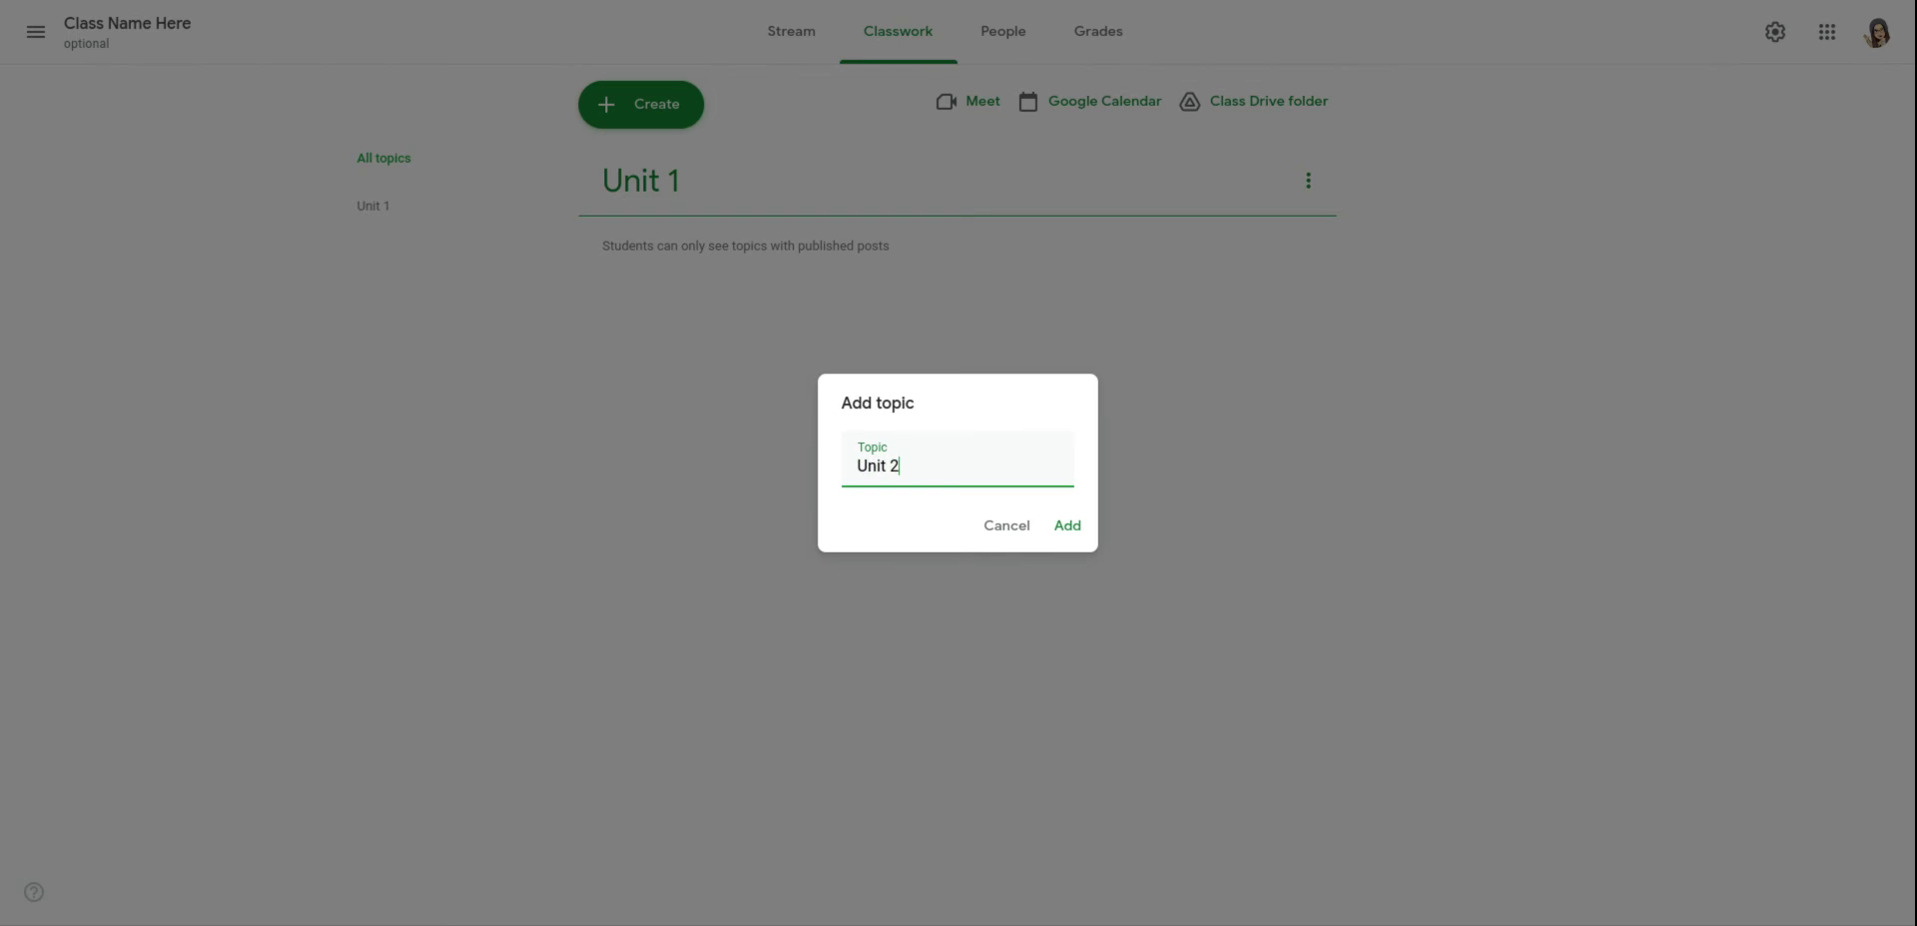
{"action": "key", "text": "Return"}
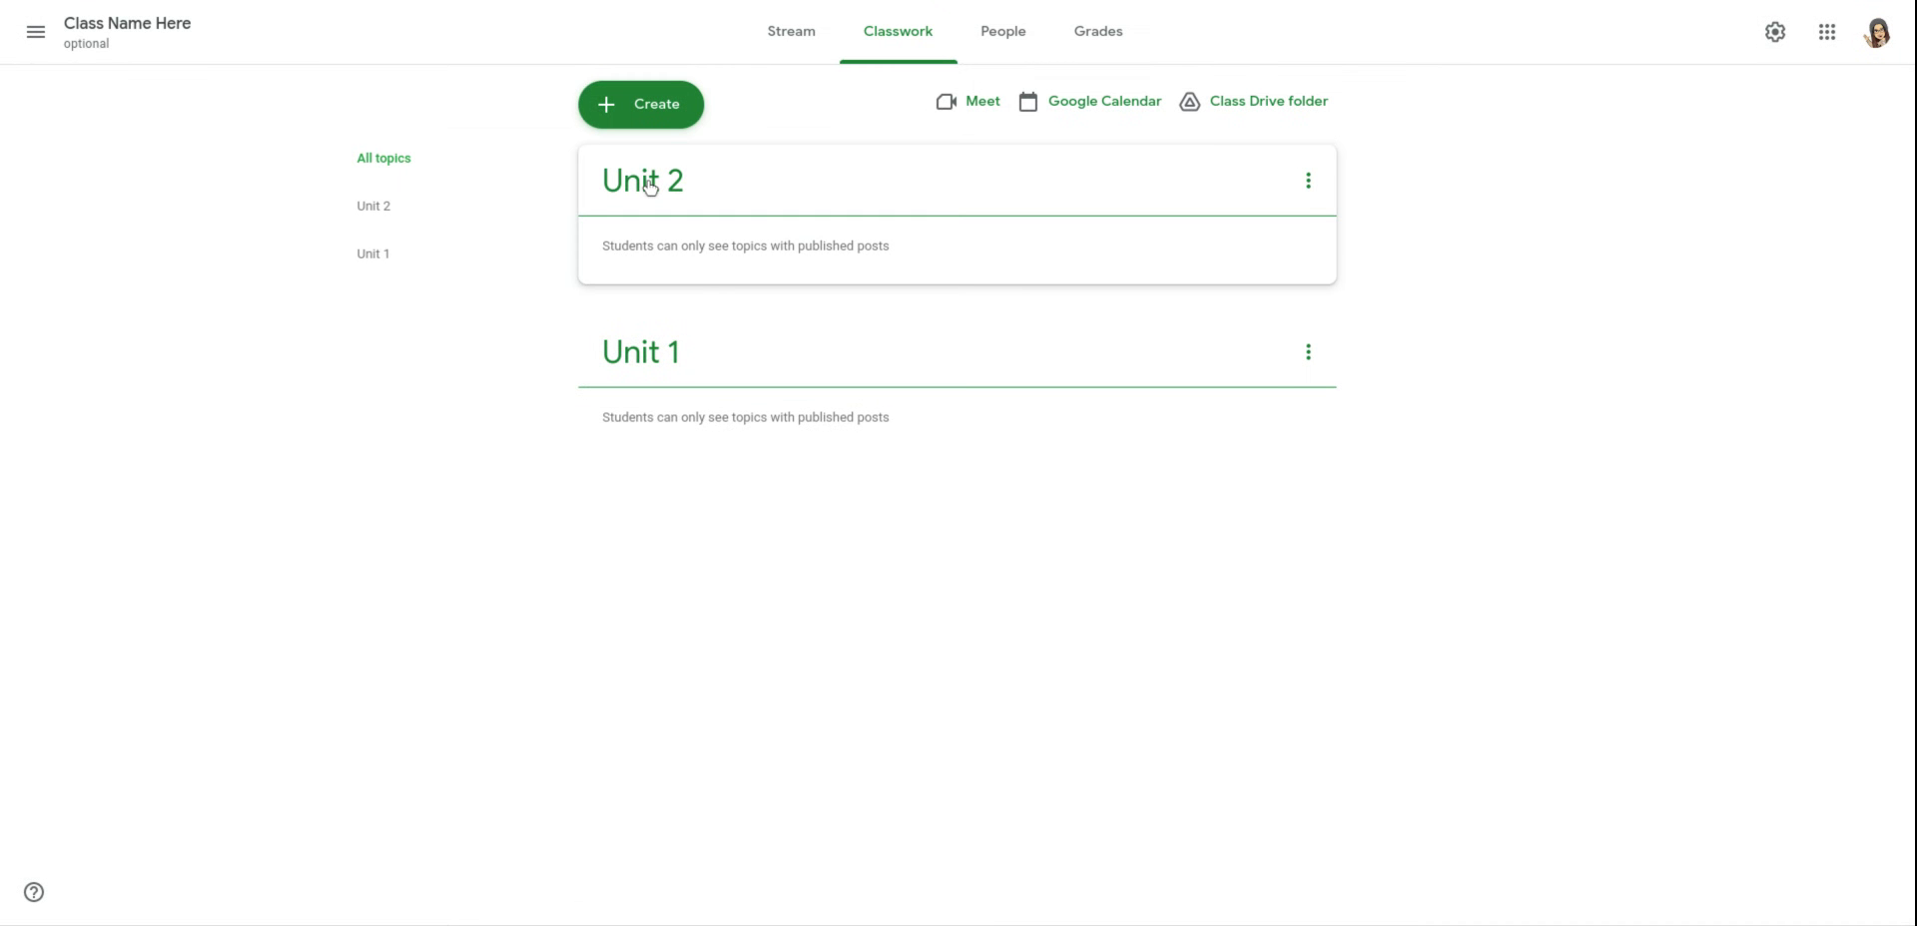
{"action": "left_click", "coordinate": [649, 187]}
{"action": "left_click_drag", "start_coordinate": [650, 186], "coordinate": [648, 378]}
Start a new assignment titled "Assignment Title" with the instructions "Directions."
{"action": "left_click", "coordinate": [625, 112]}
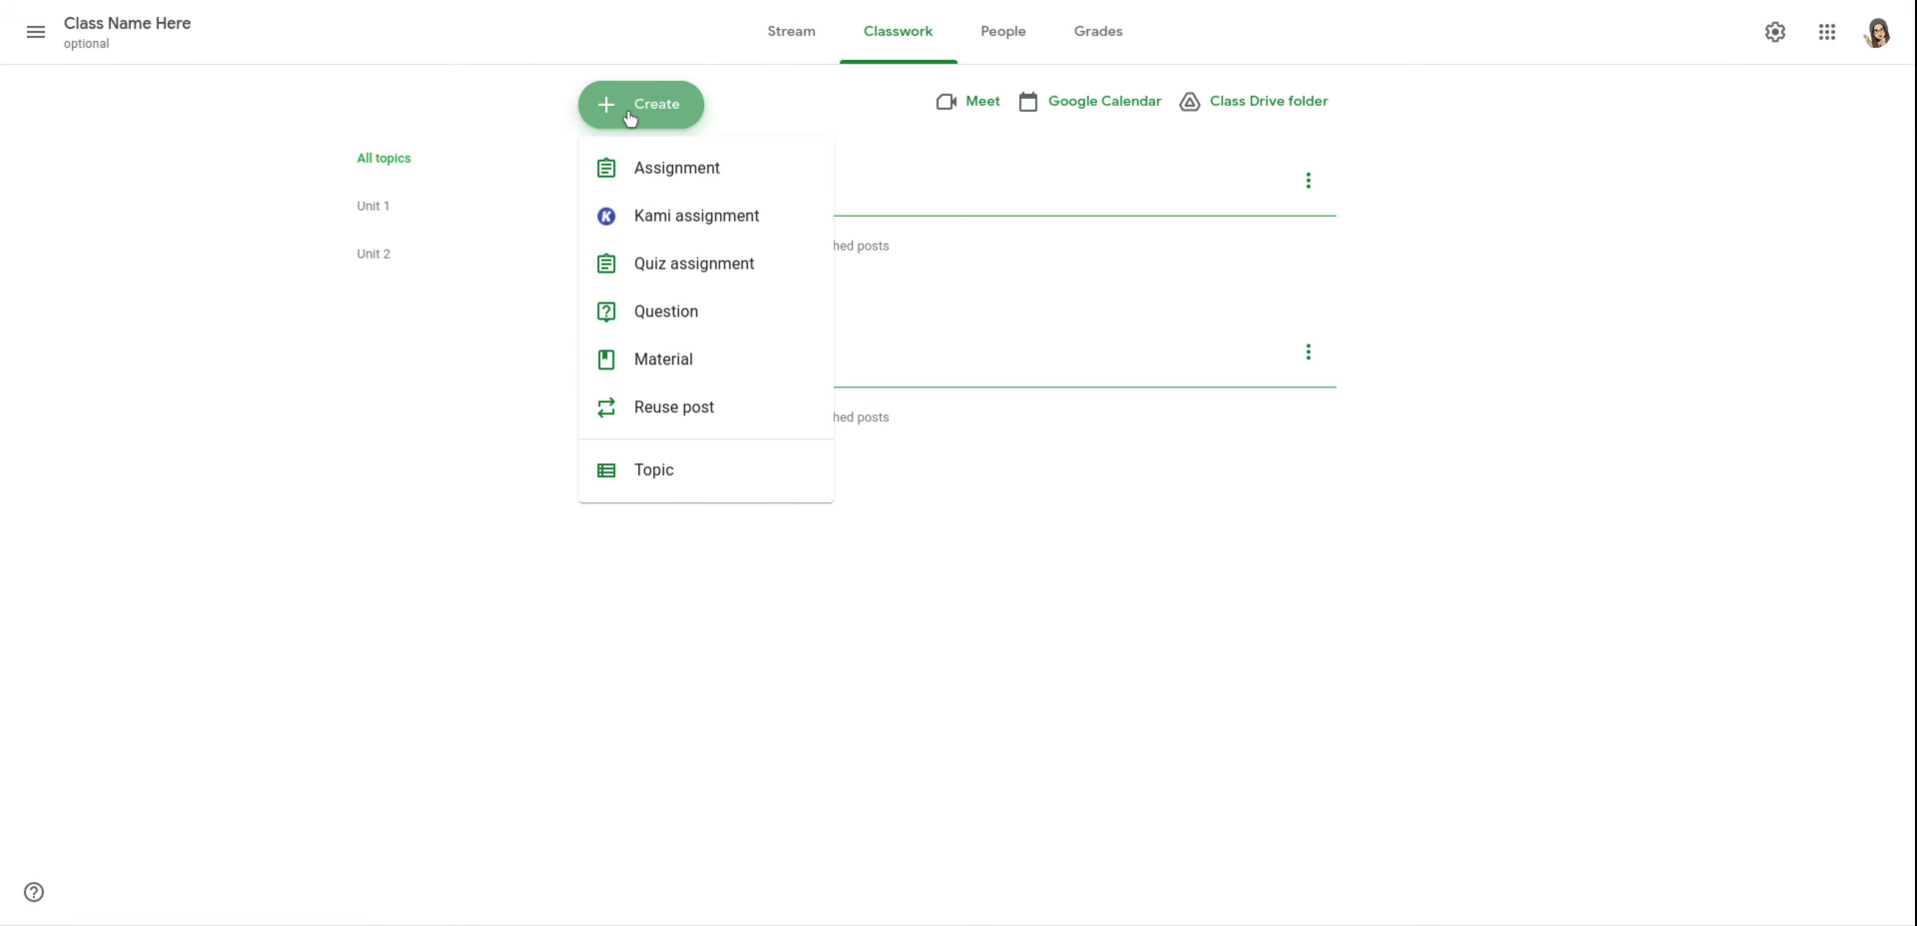
{"action": "left_click", "coordinate": [639, 169]}
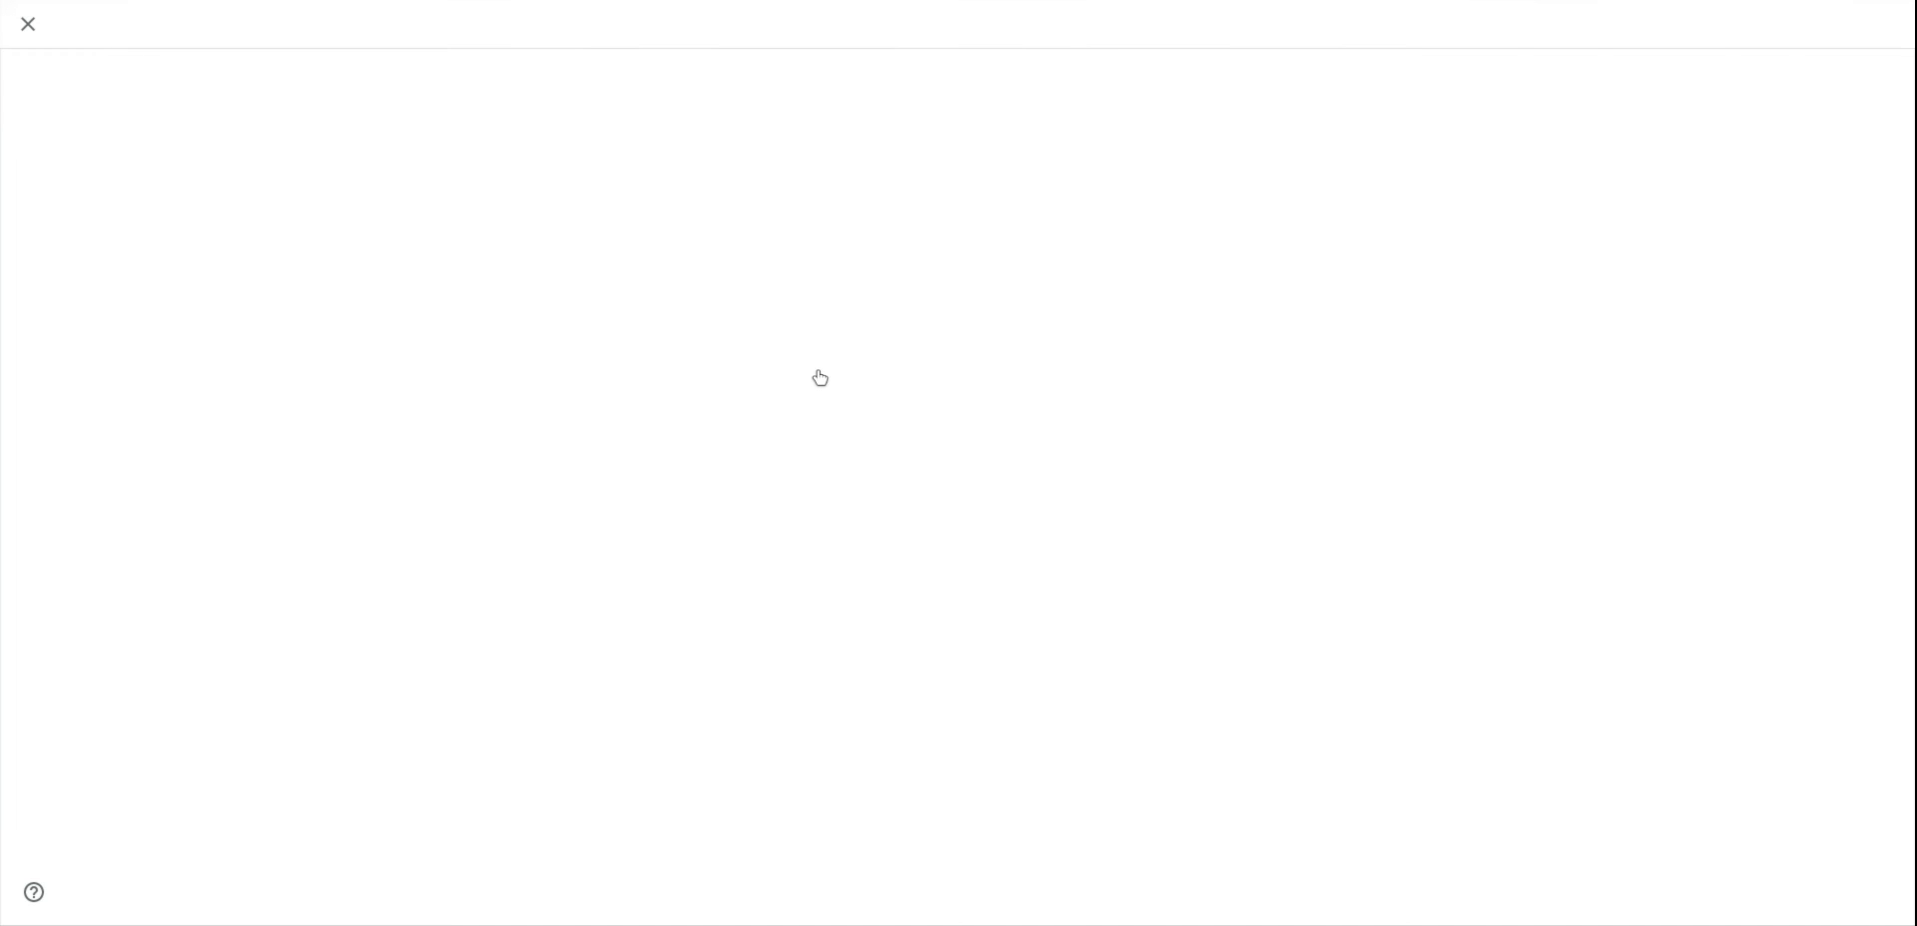
{"action": "type", "text": "Assign"}
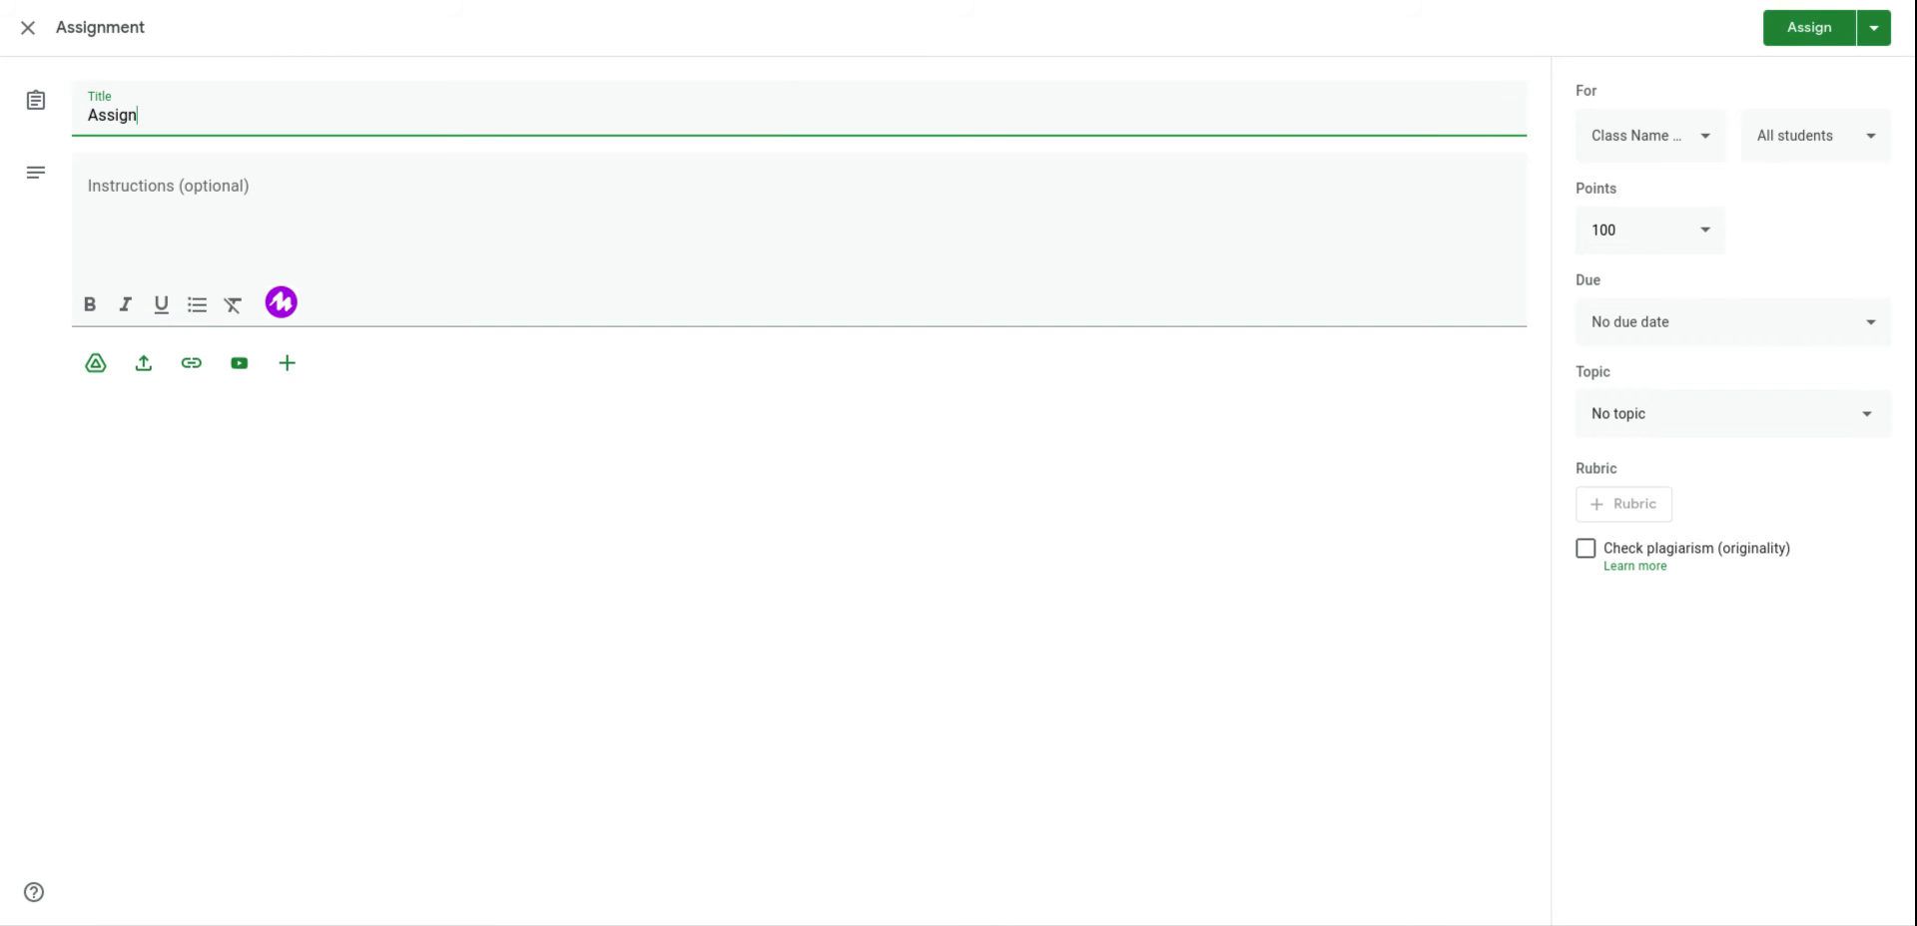
{"action": "type", "text": "ment Title"}
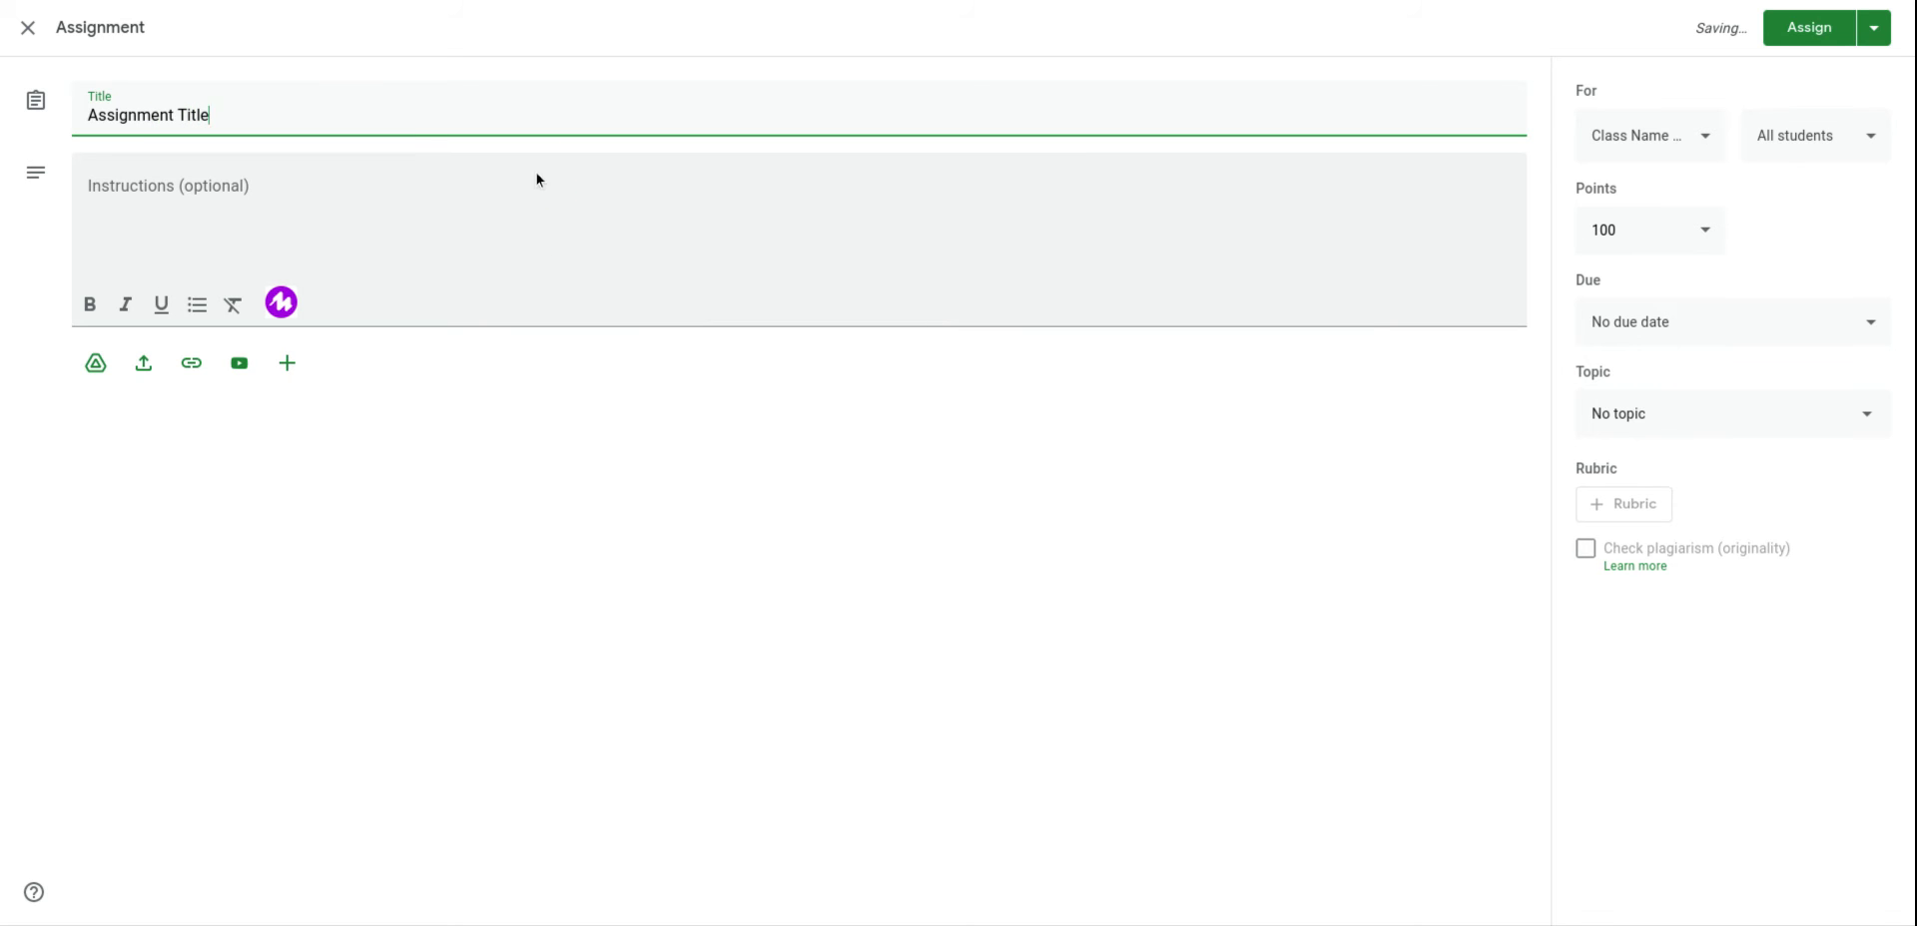
{"action": "left_click", "coordinate": [527, 185]}
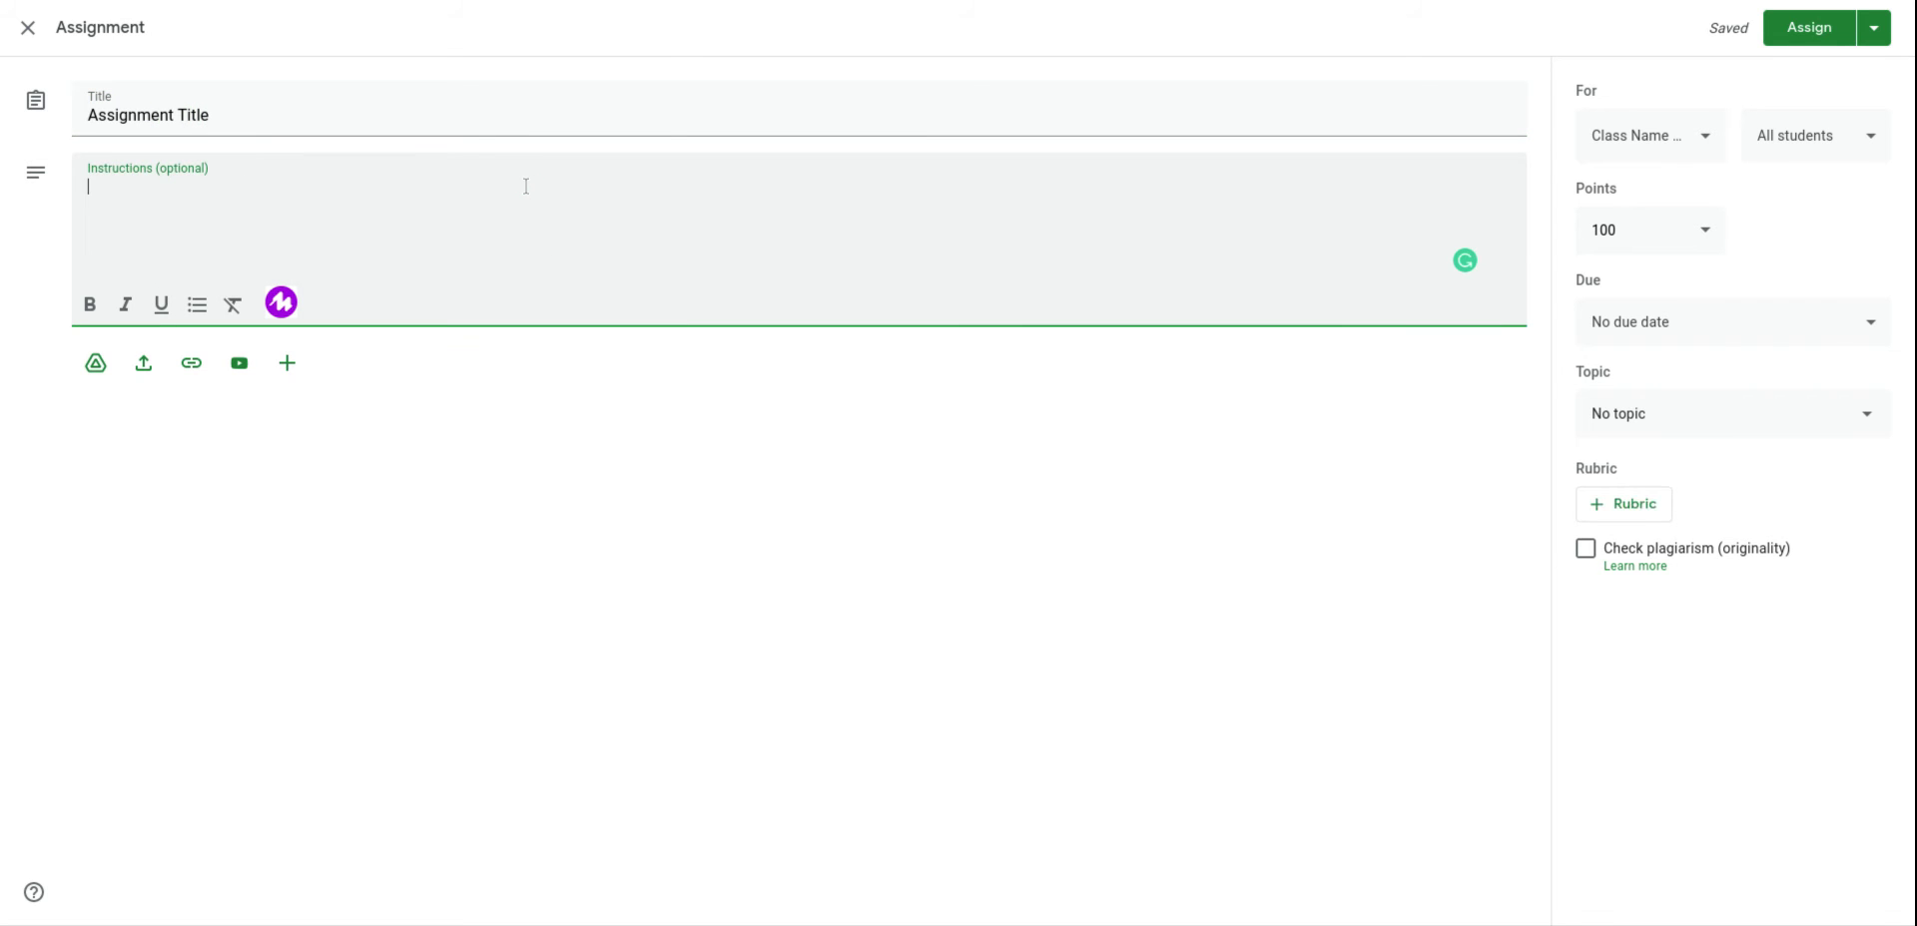
{"action": "type", "text": "Directions."}
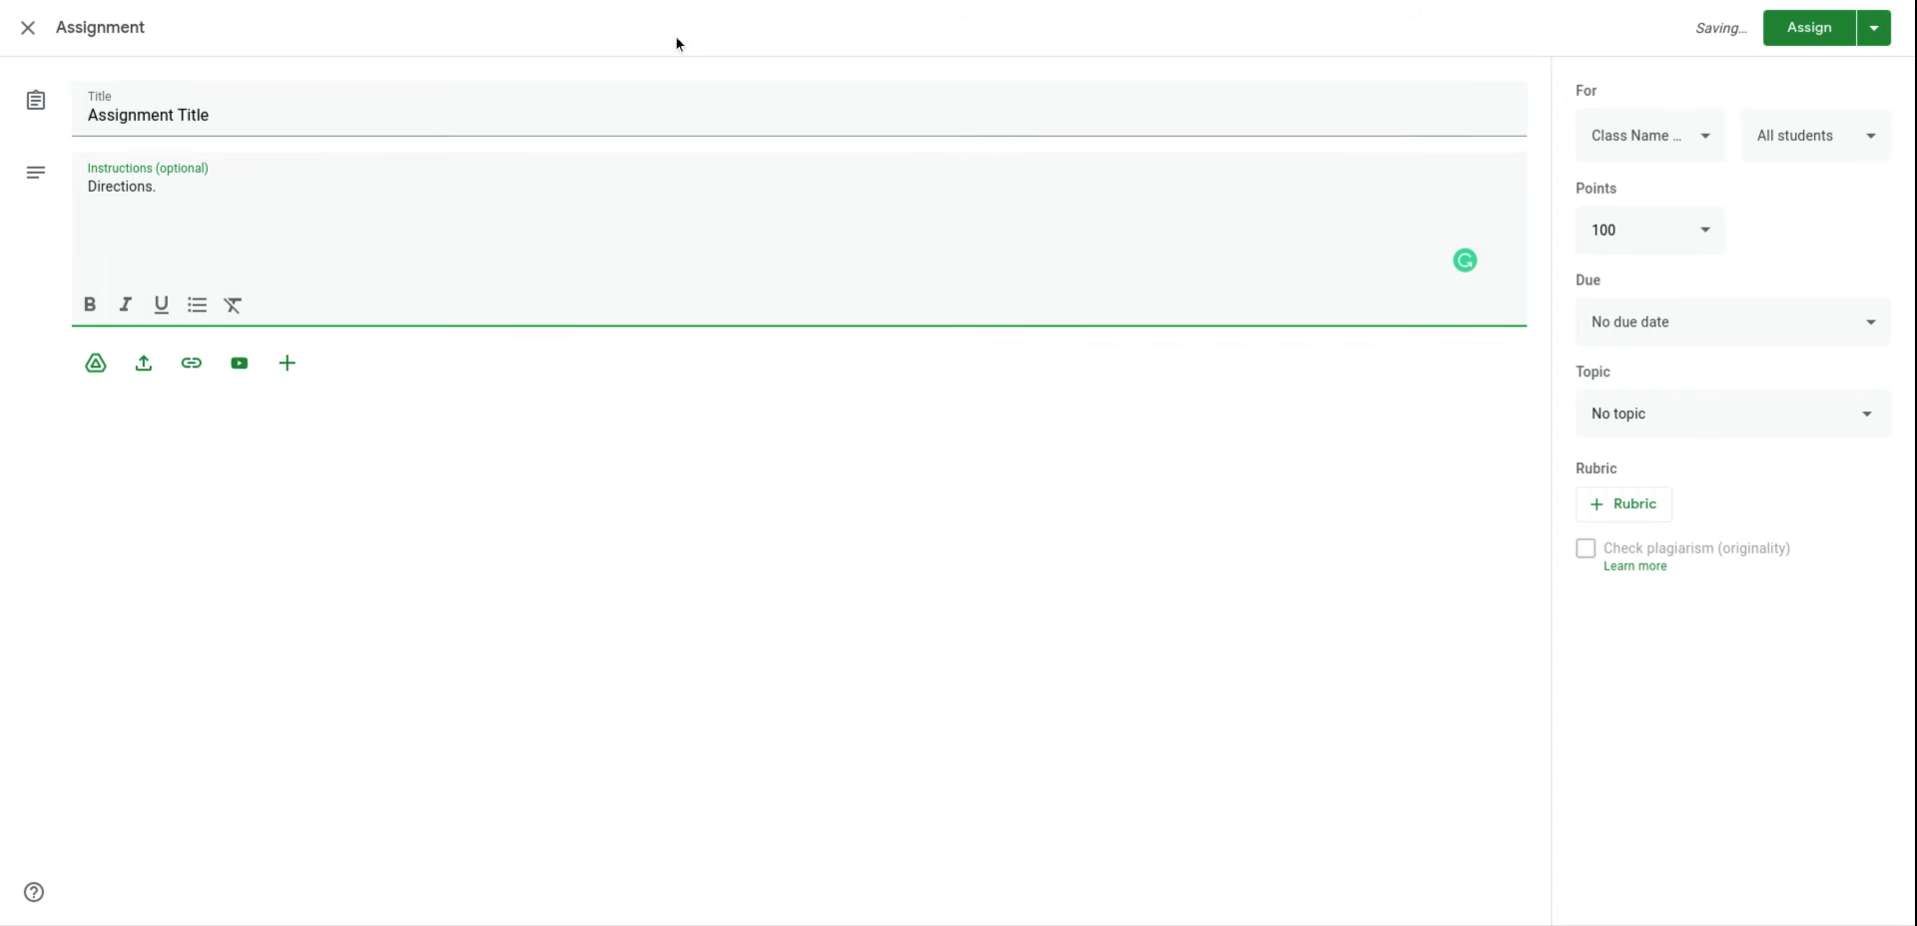
View the classes the assignment can be shared with, and set its points to Ungraded
{"action": "left_click", "coordinate": [1701, 144]}
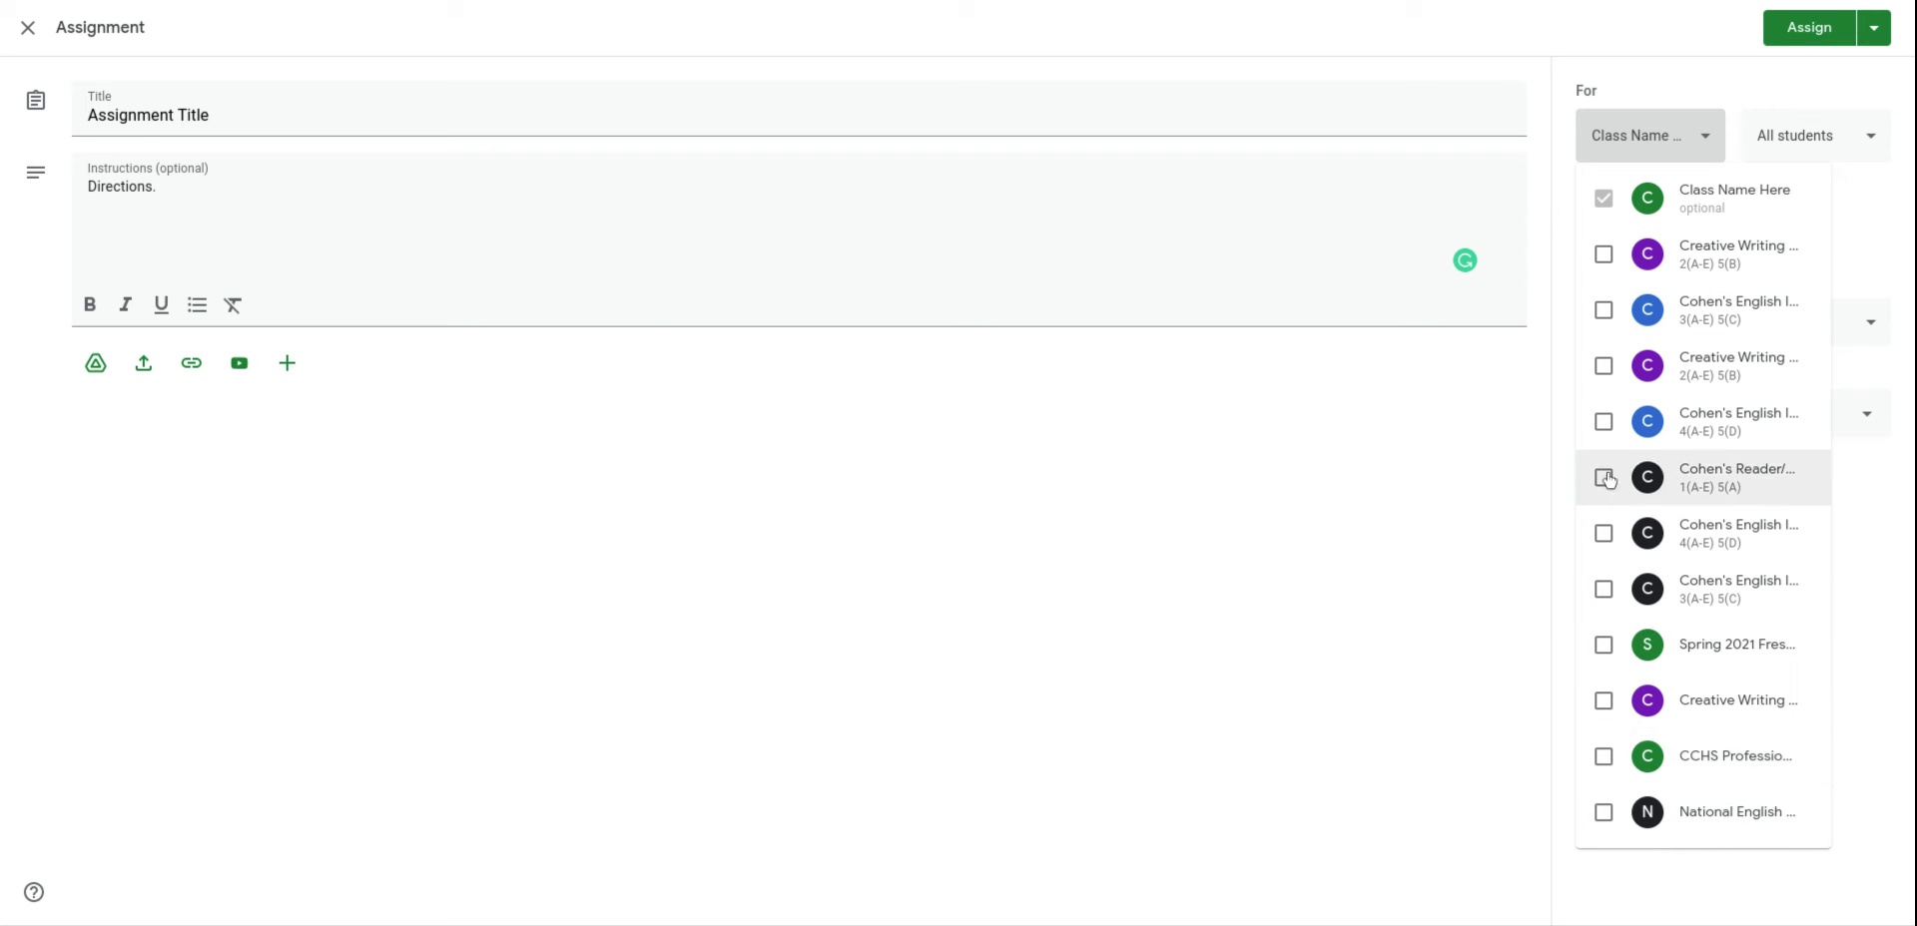
{"action": "left_click", "coordinate": [1884, 222]}
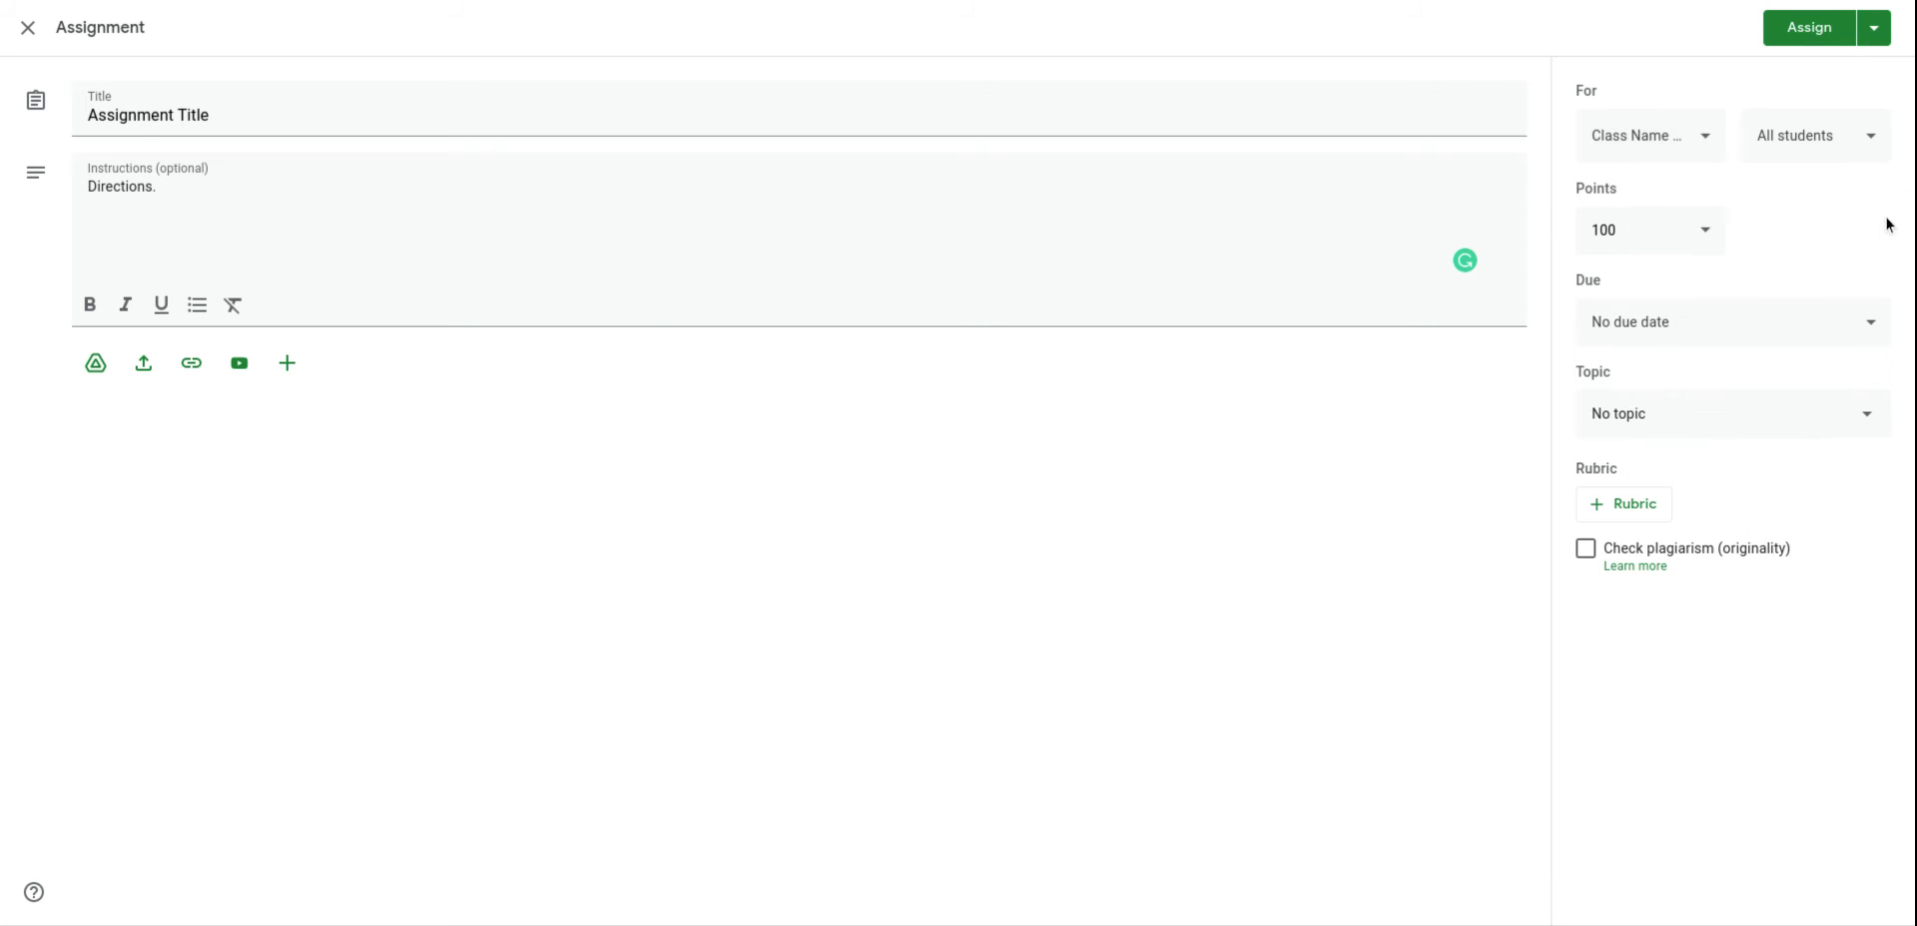
{"action": "left_click", "coordinate": [1707, 234]}
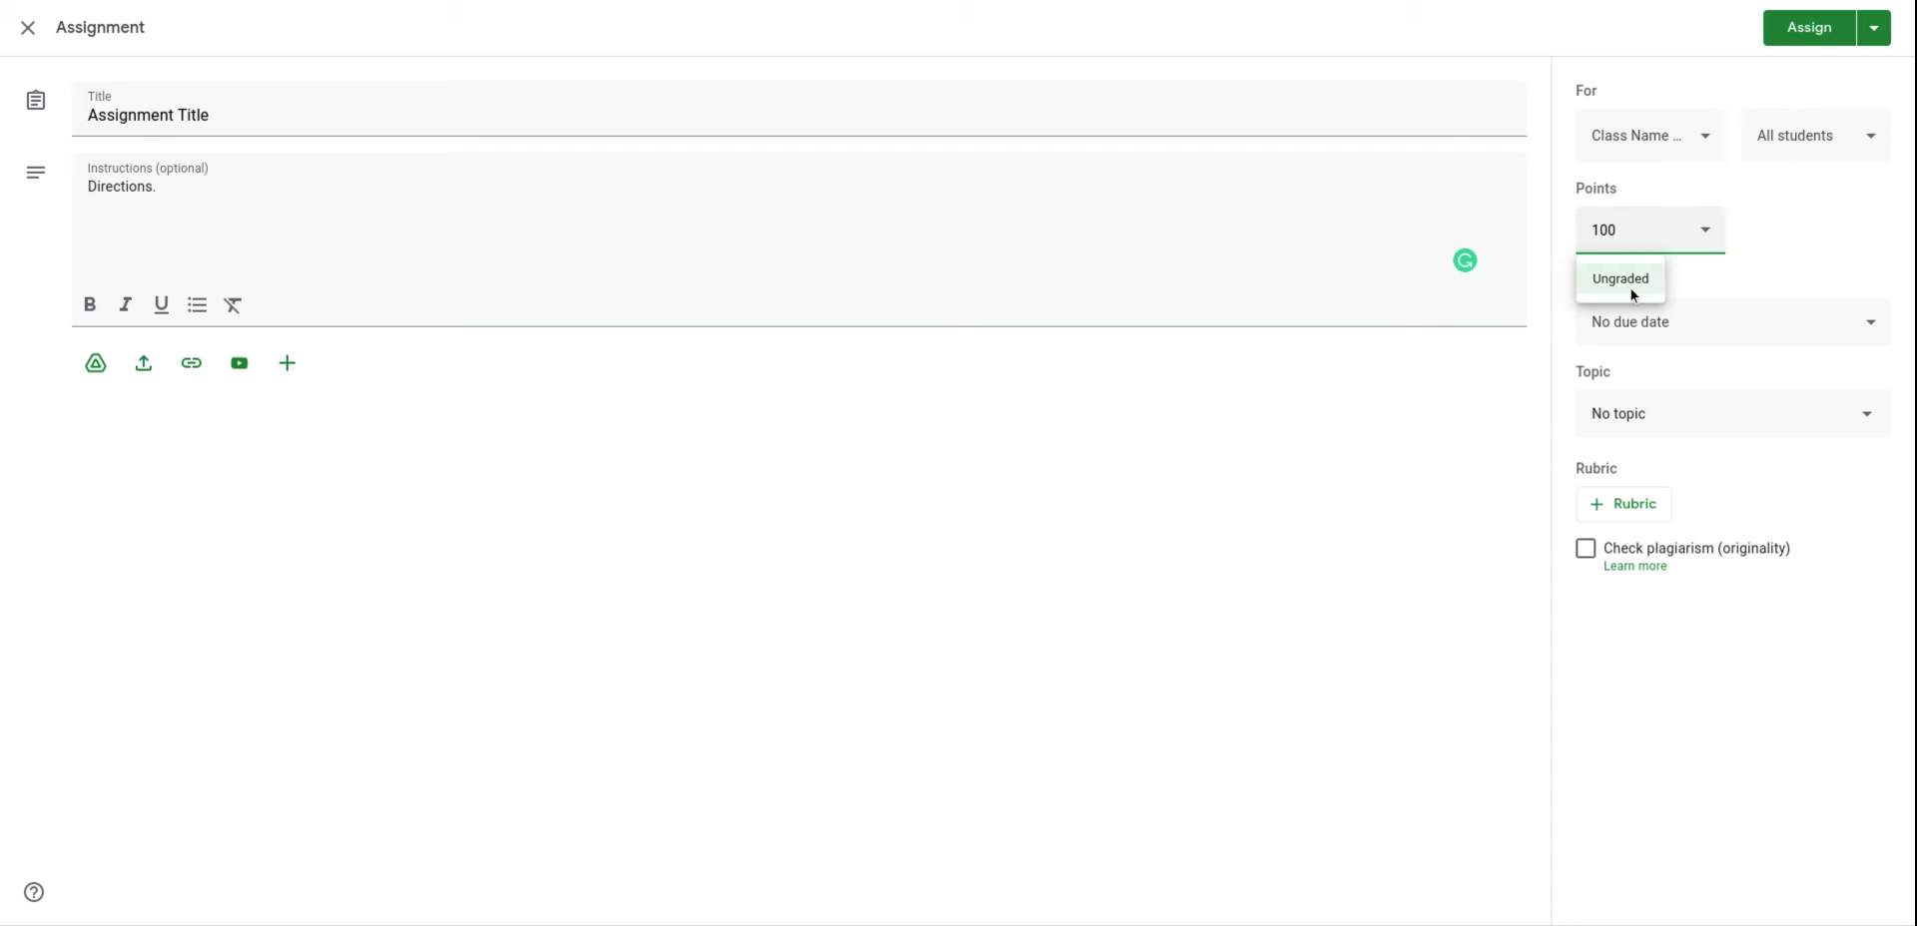
{"action": "left_click", "coordinate": [1631, 289]}
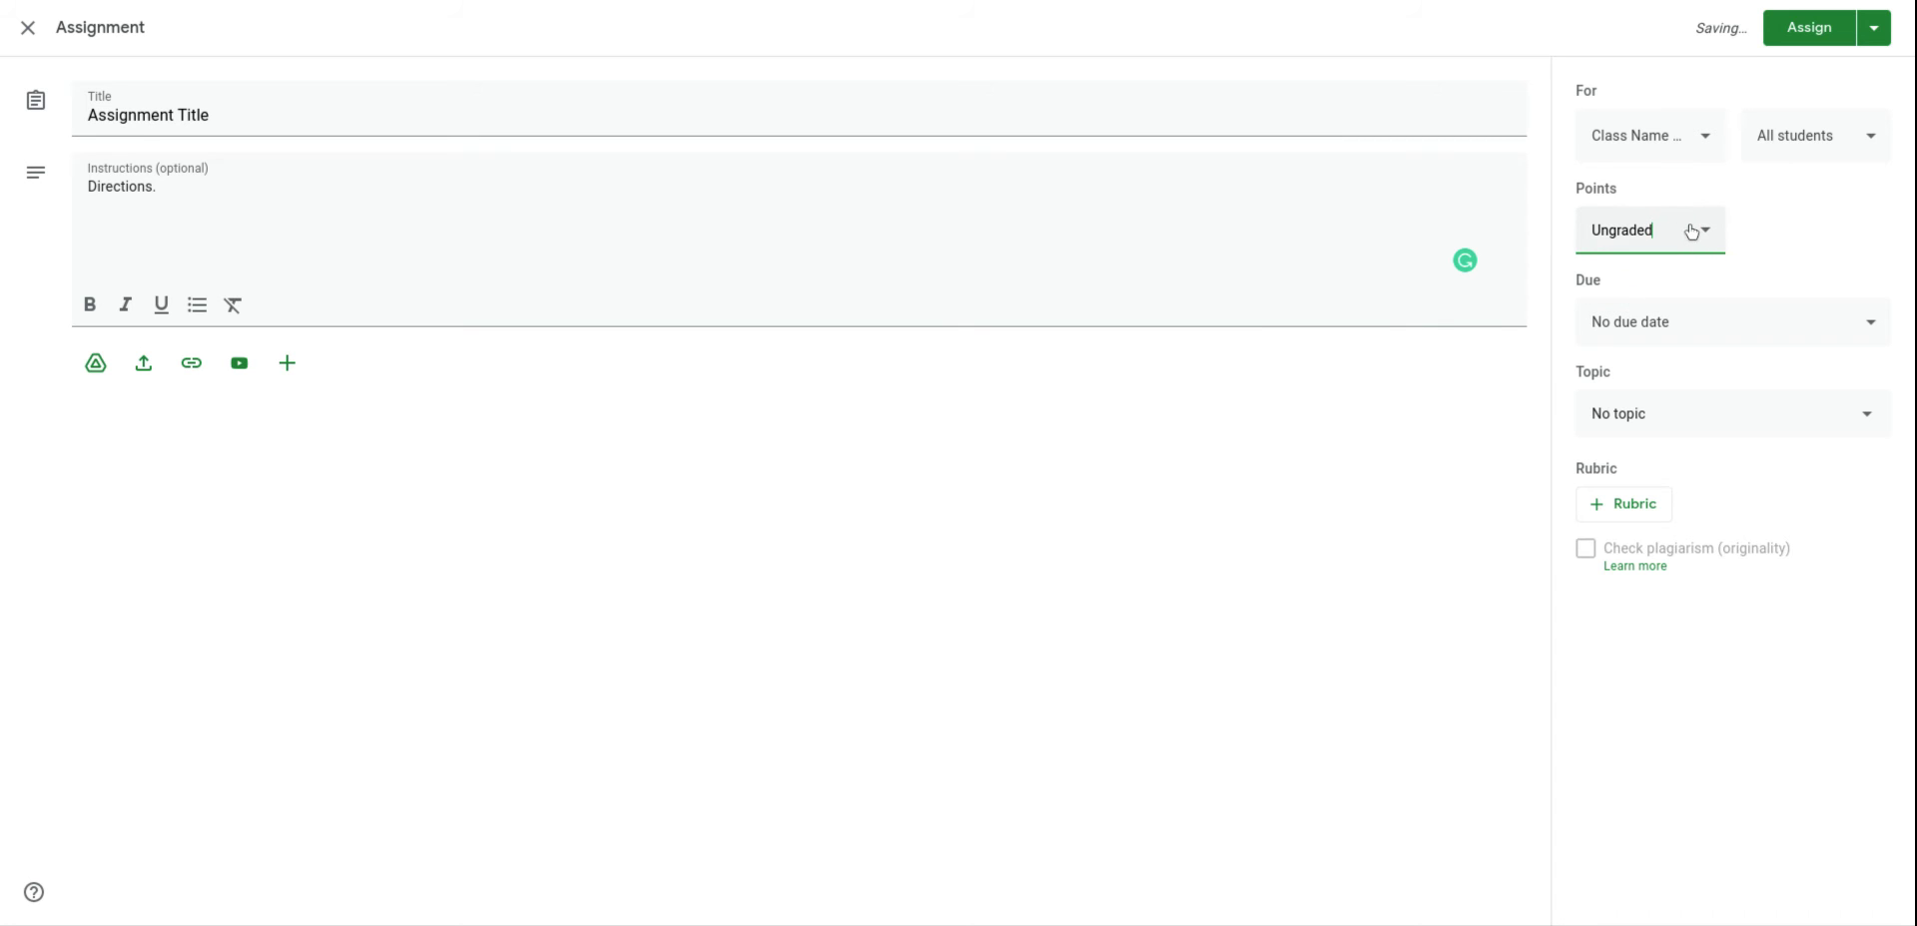
Set the assignment's due date to Aug 23, 2021 and place it under the Unit 1 topic
{"action": "left_click", "coordinate": [1673, 323]}
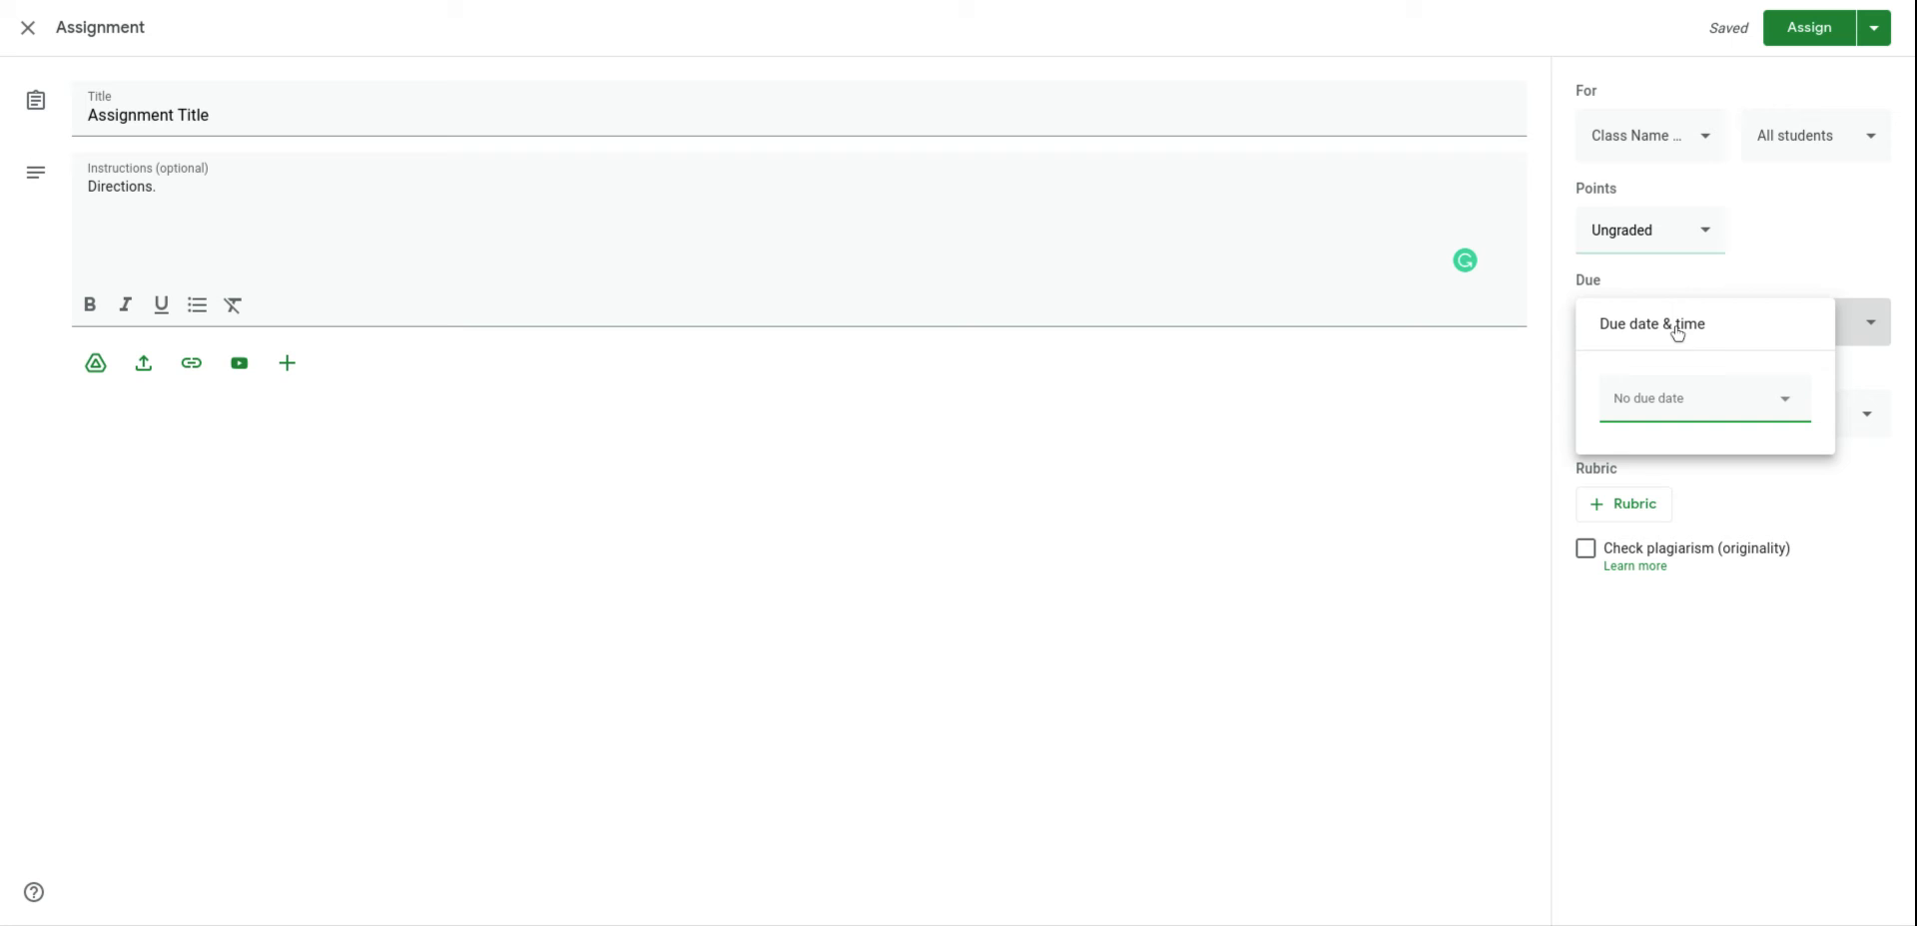
{"action": "left_click", "coordinate": [1783, 398]}
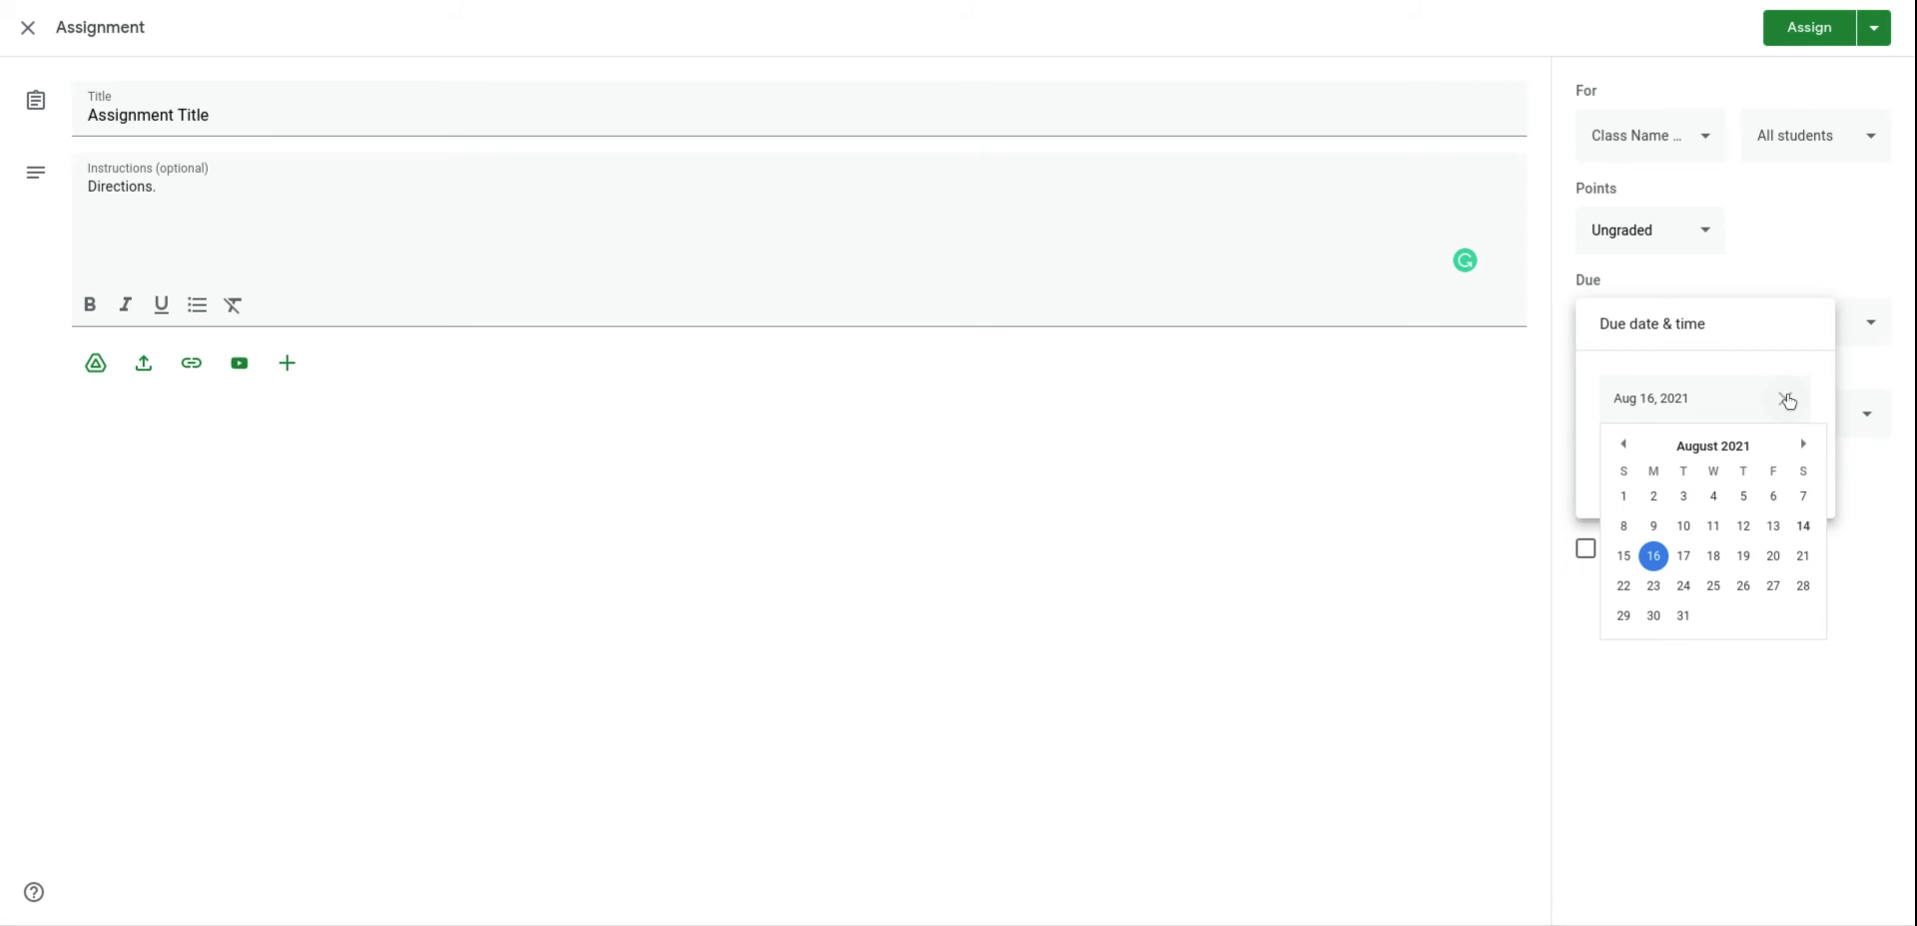
{"action": "left_click", "coordinate": [1664, 595]}
{"action": "left_click", "coordinate": [1685, 473]}
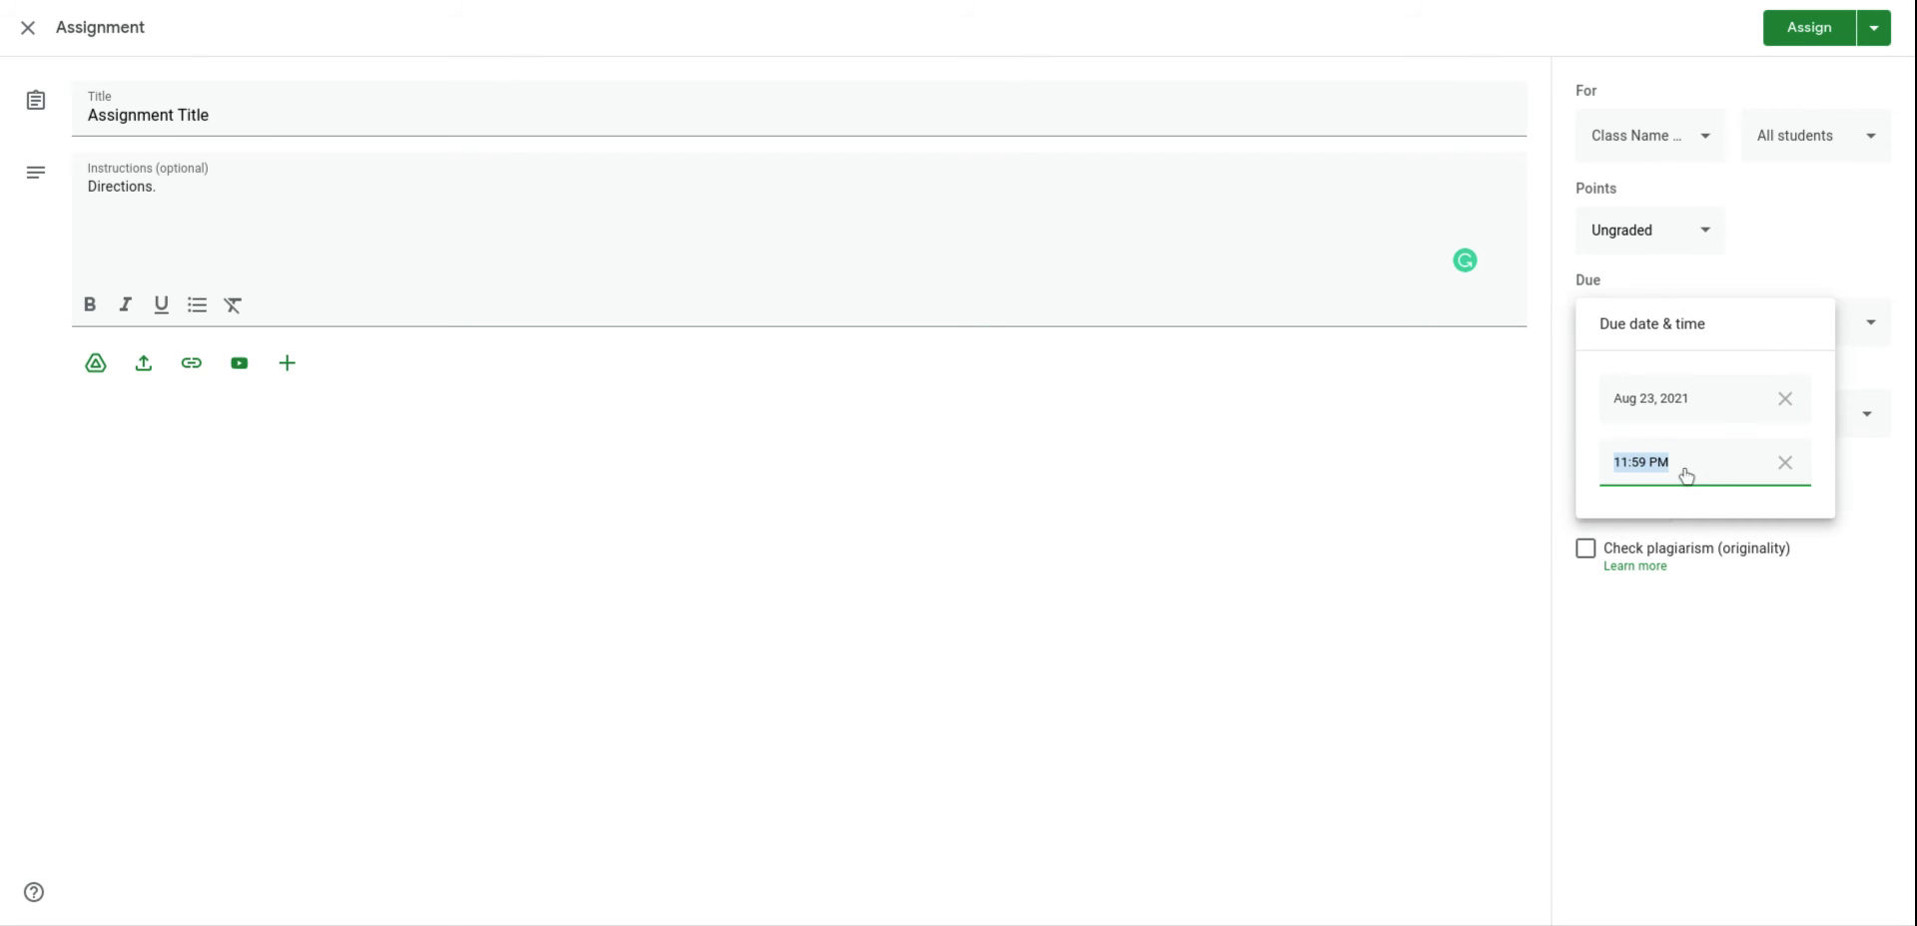
{"action": "left_click", "coordinate": [1729, 591]}
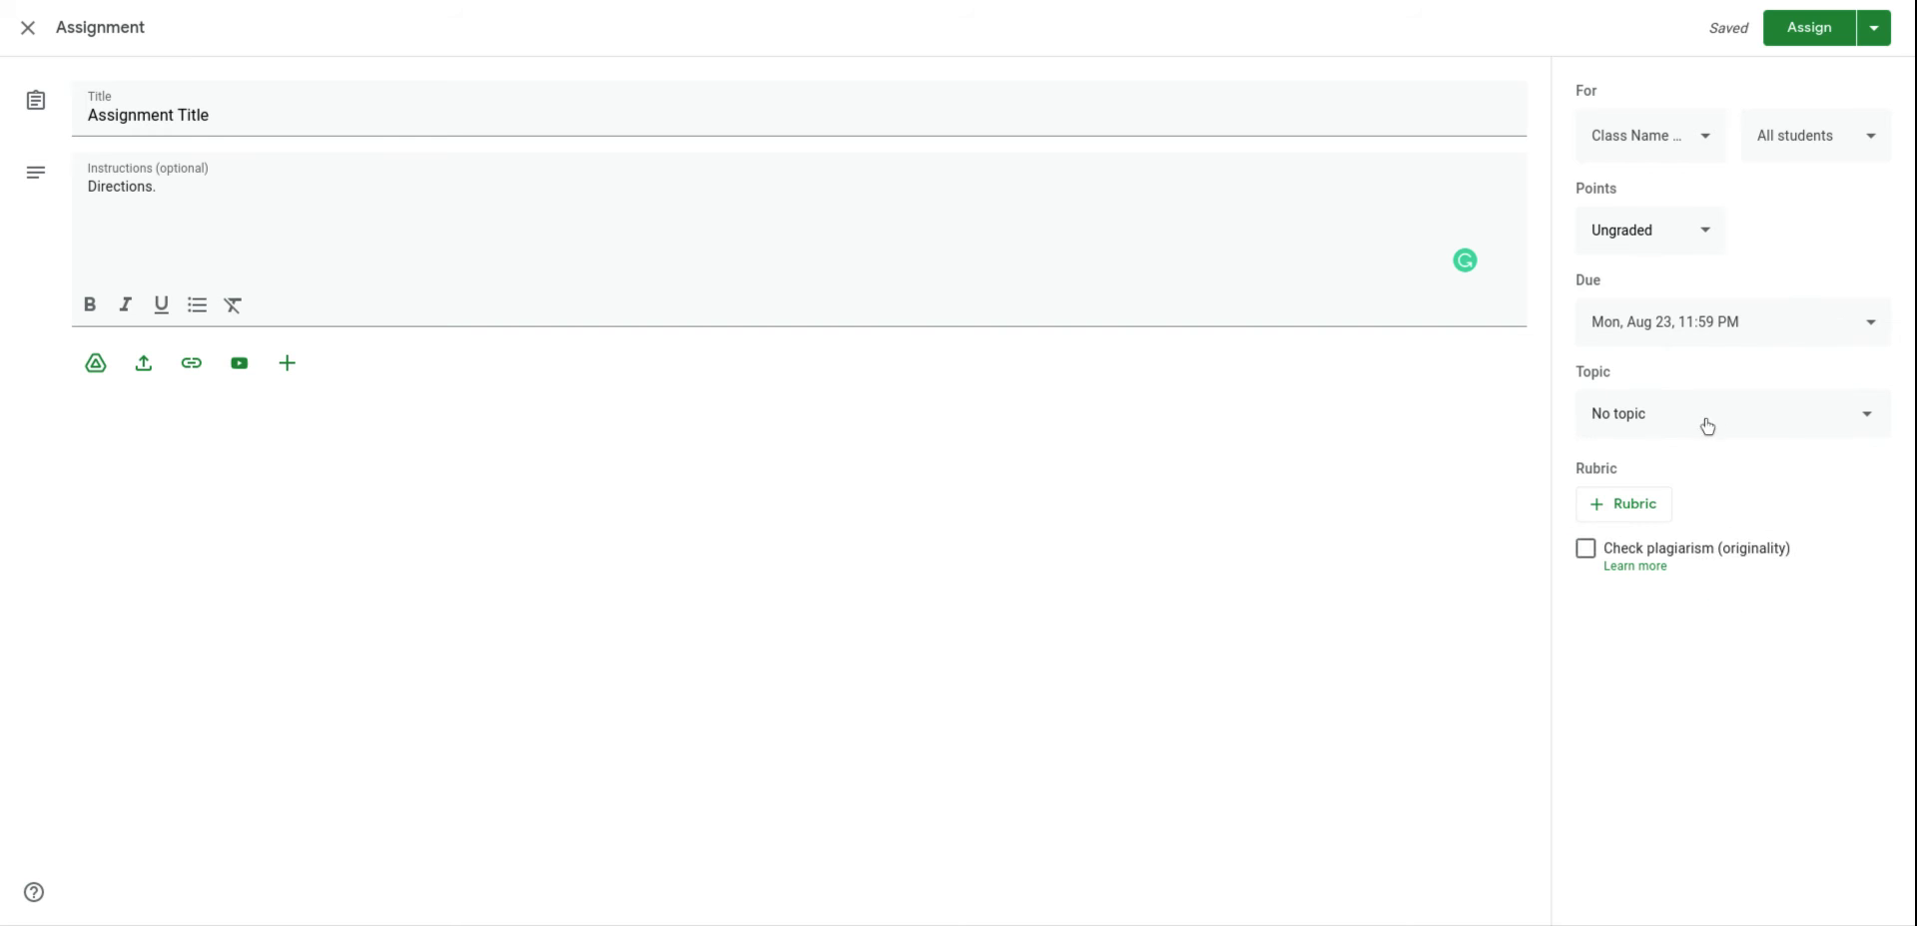
{"action": "left_click", "coordinate": [1871, 420]}
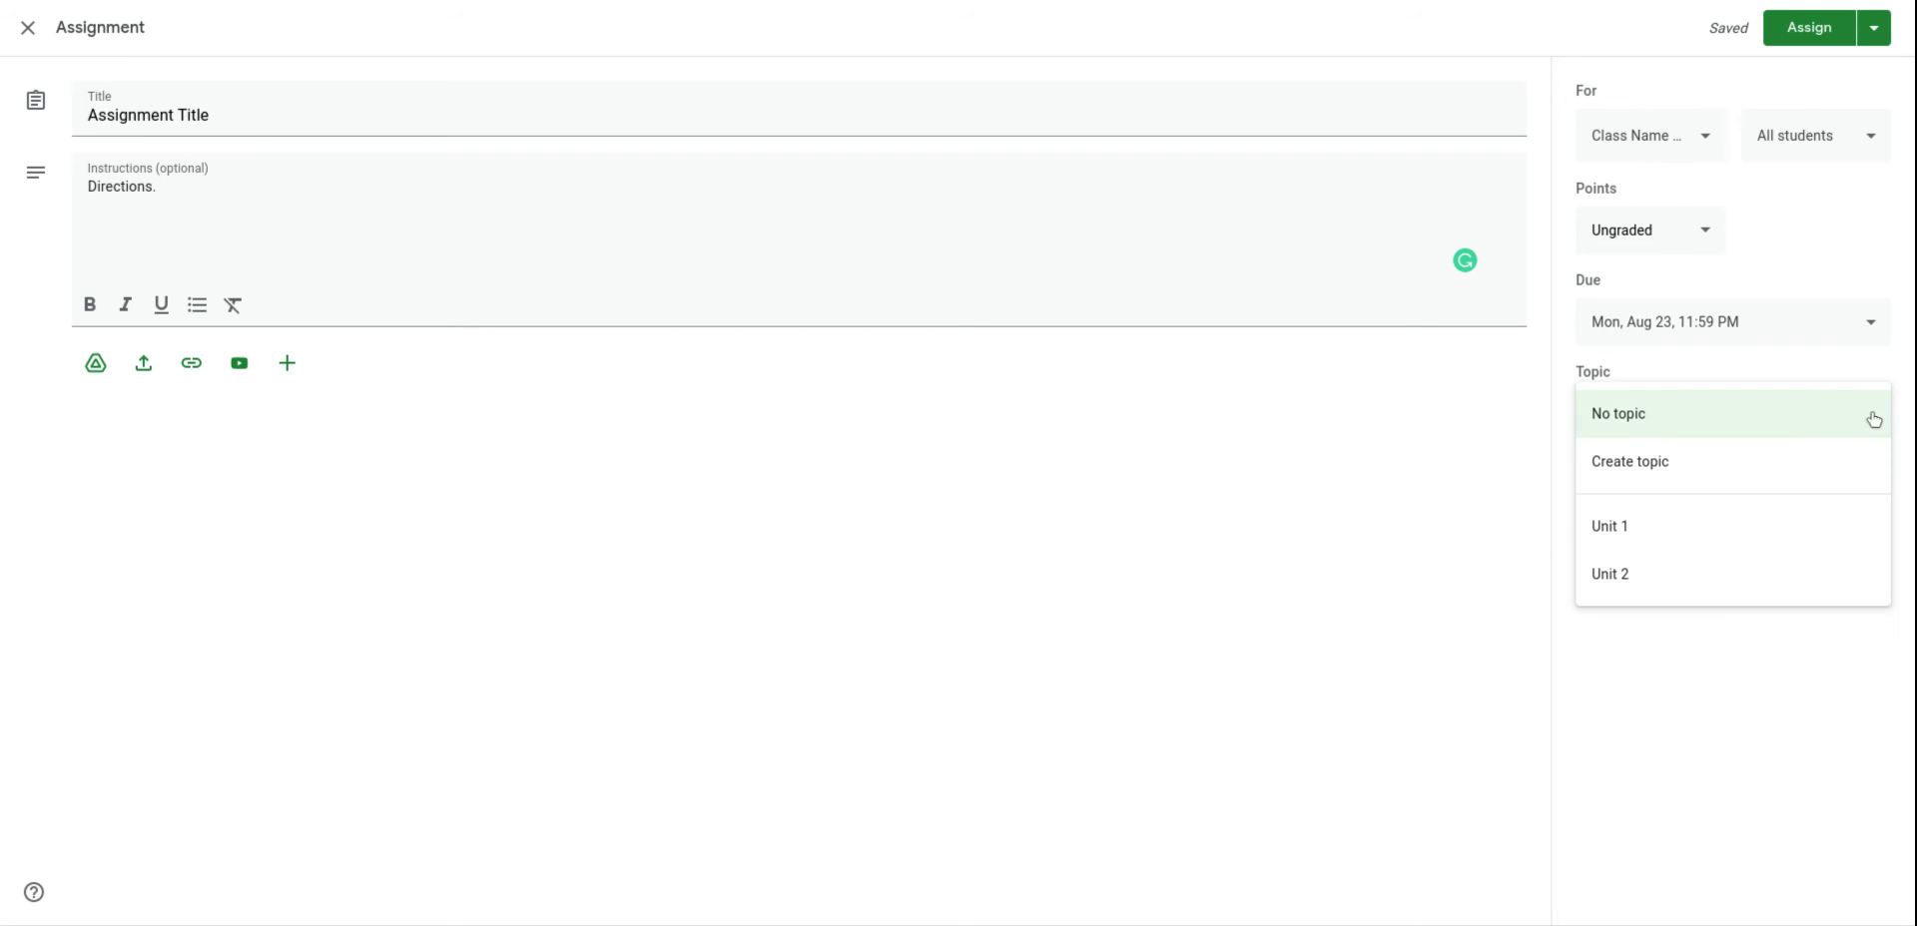
{"action": "left_click", "coordinate": [1663, 544]}
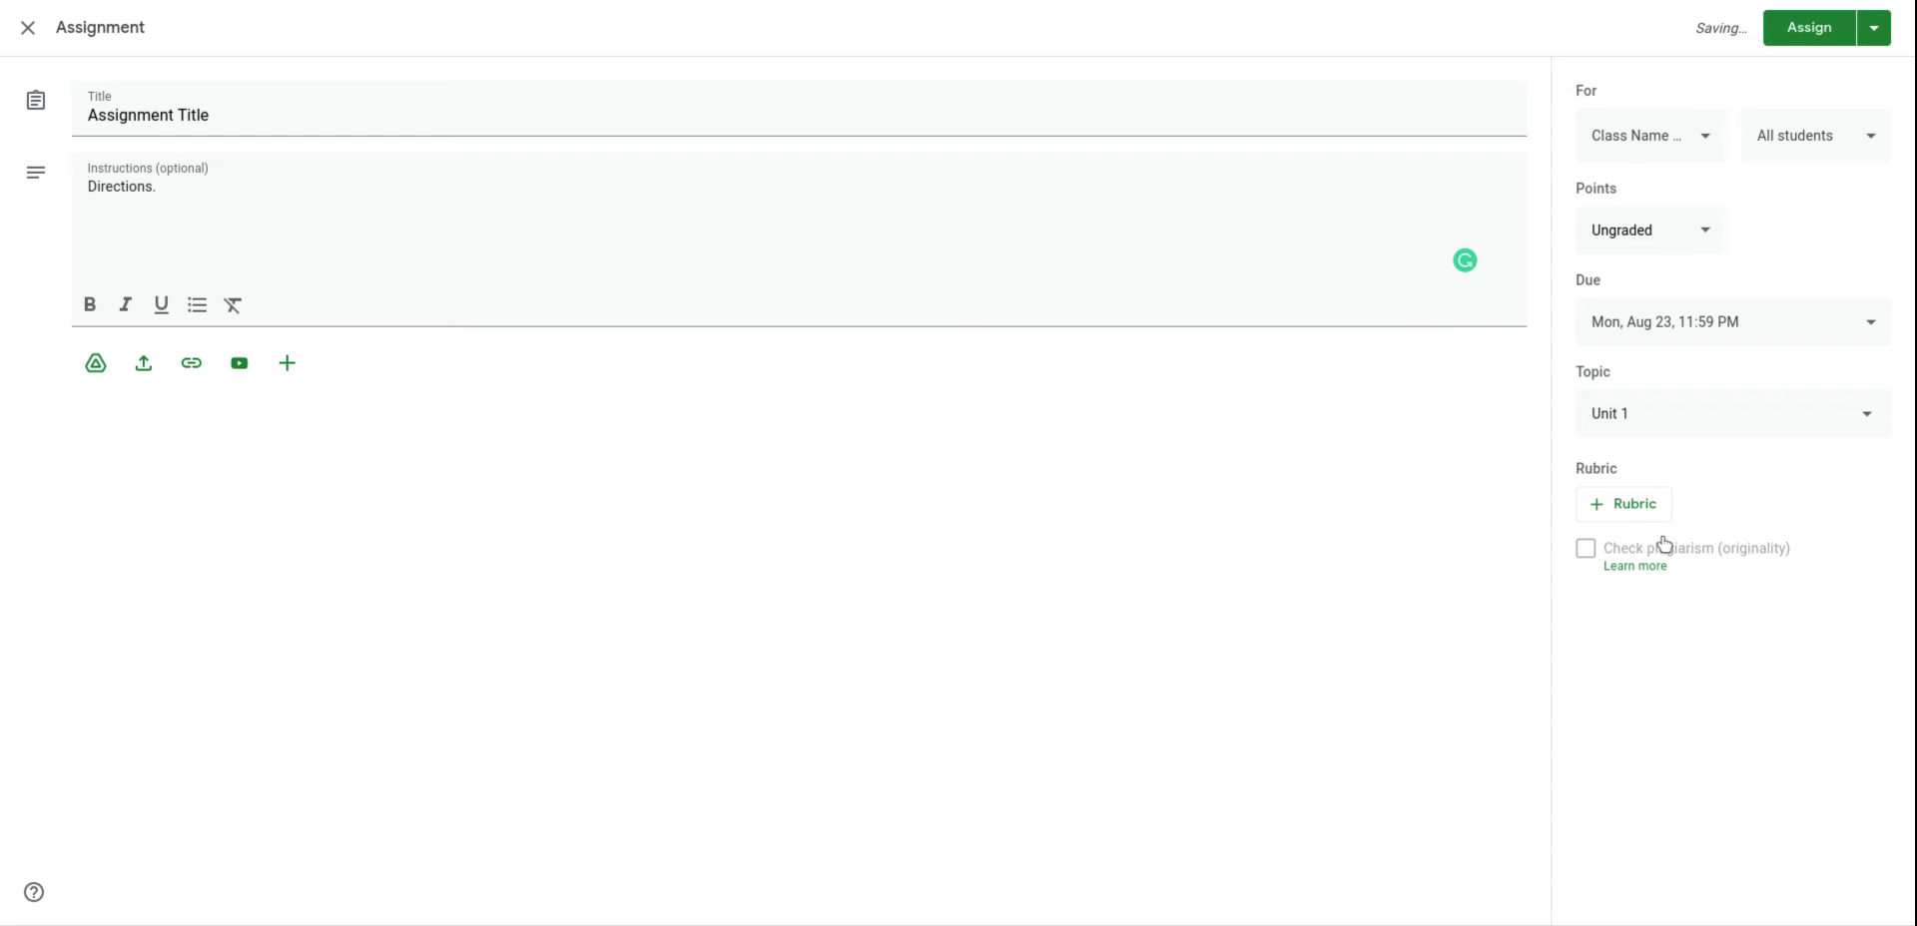
Create a rubric for the assignment with a criterion titled "Information" and the criterion description "Detailed description."
{"action": "left_click", "coordinate": [1631, 514]}
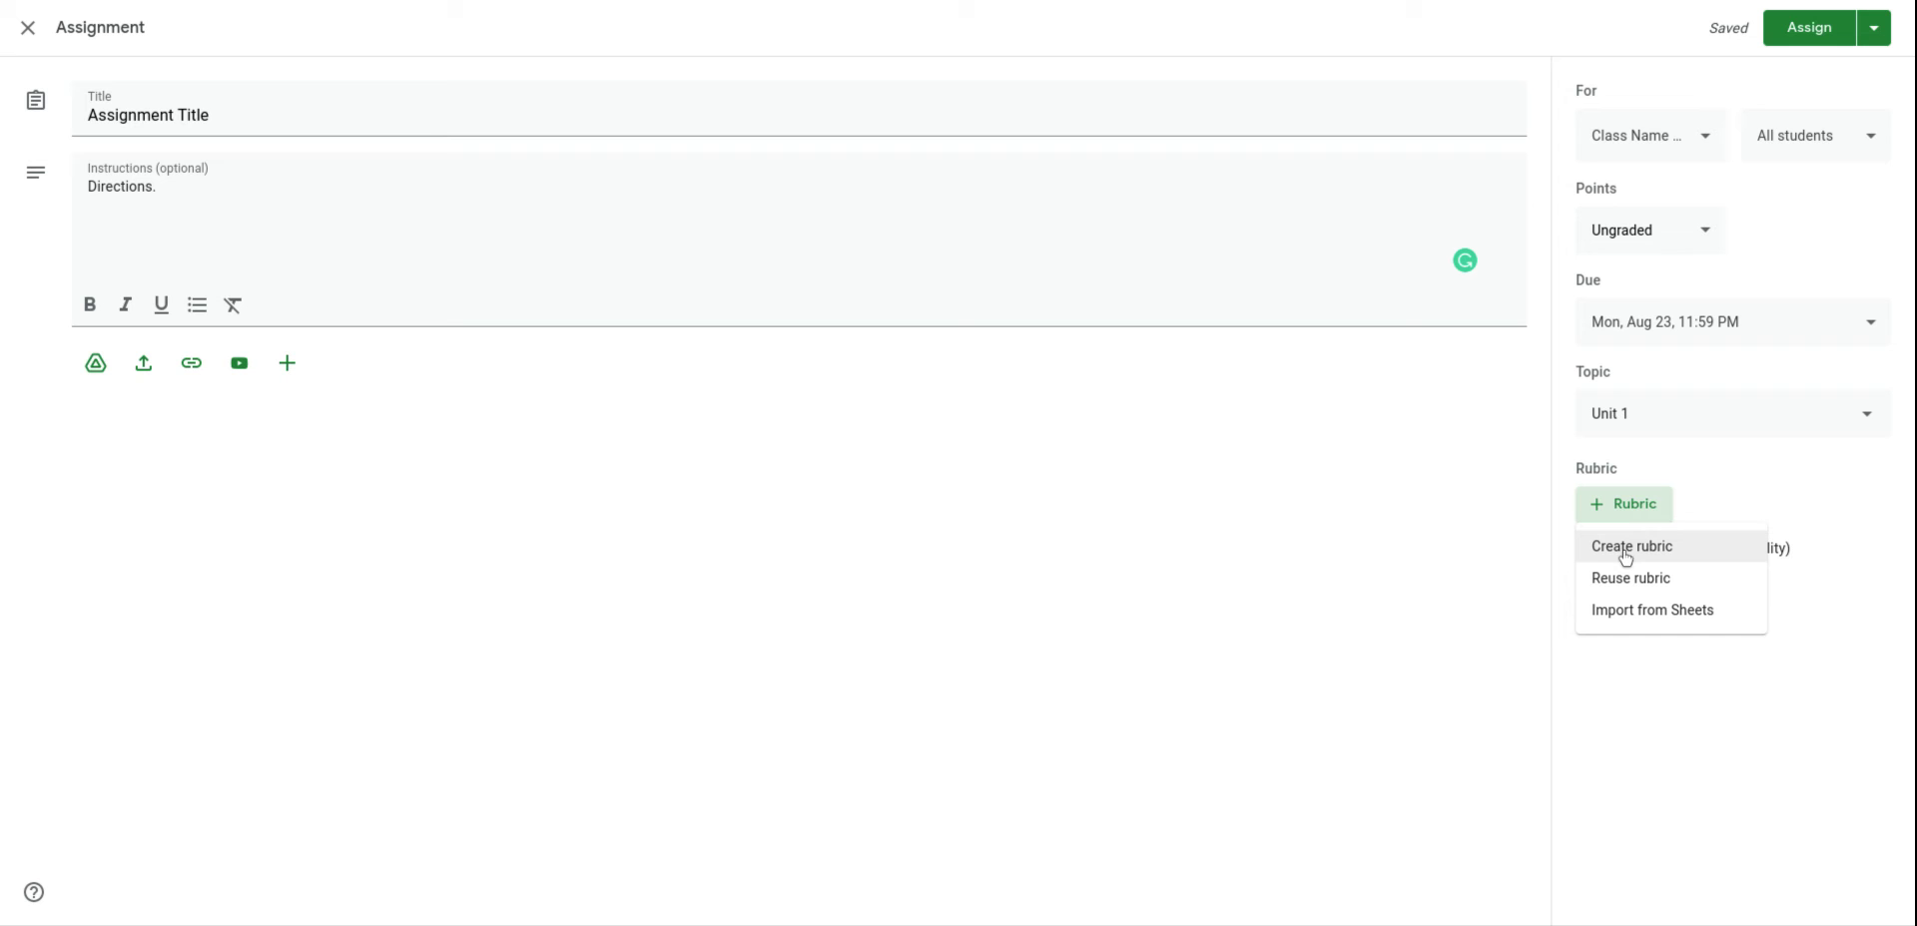
{"action": "left_click", "coordinate": [1625, 547]}
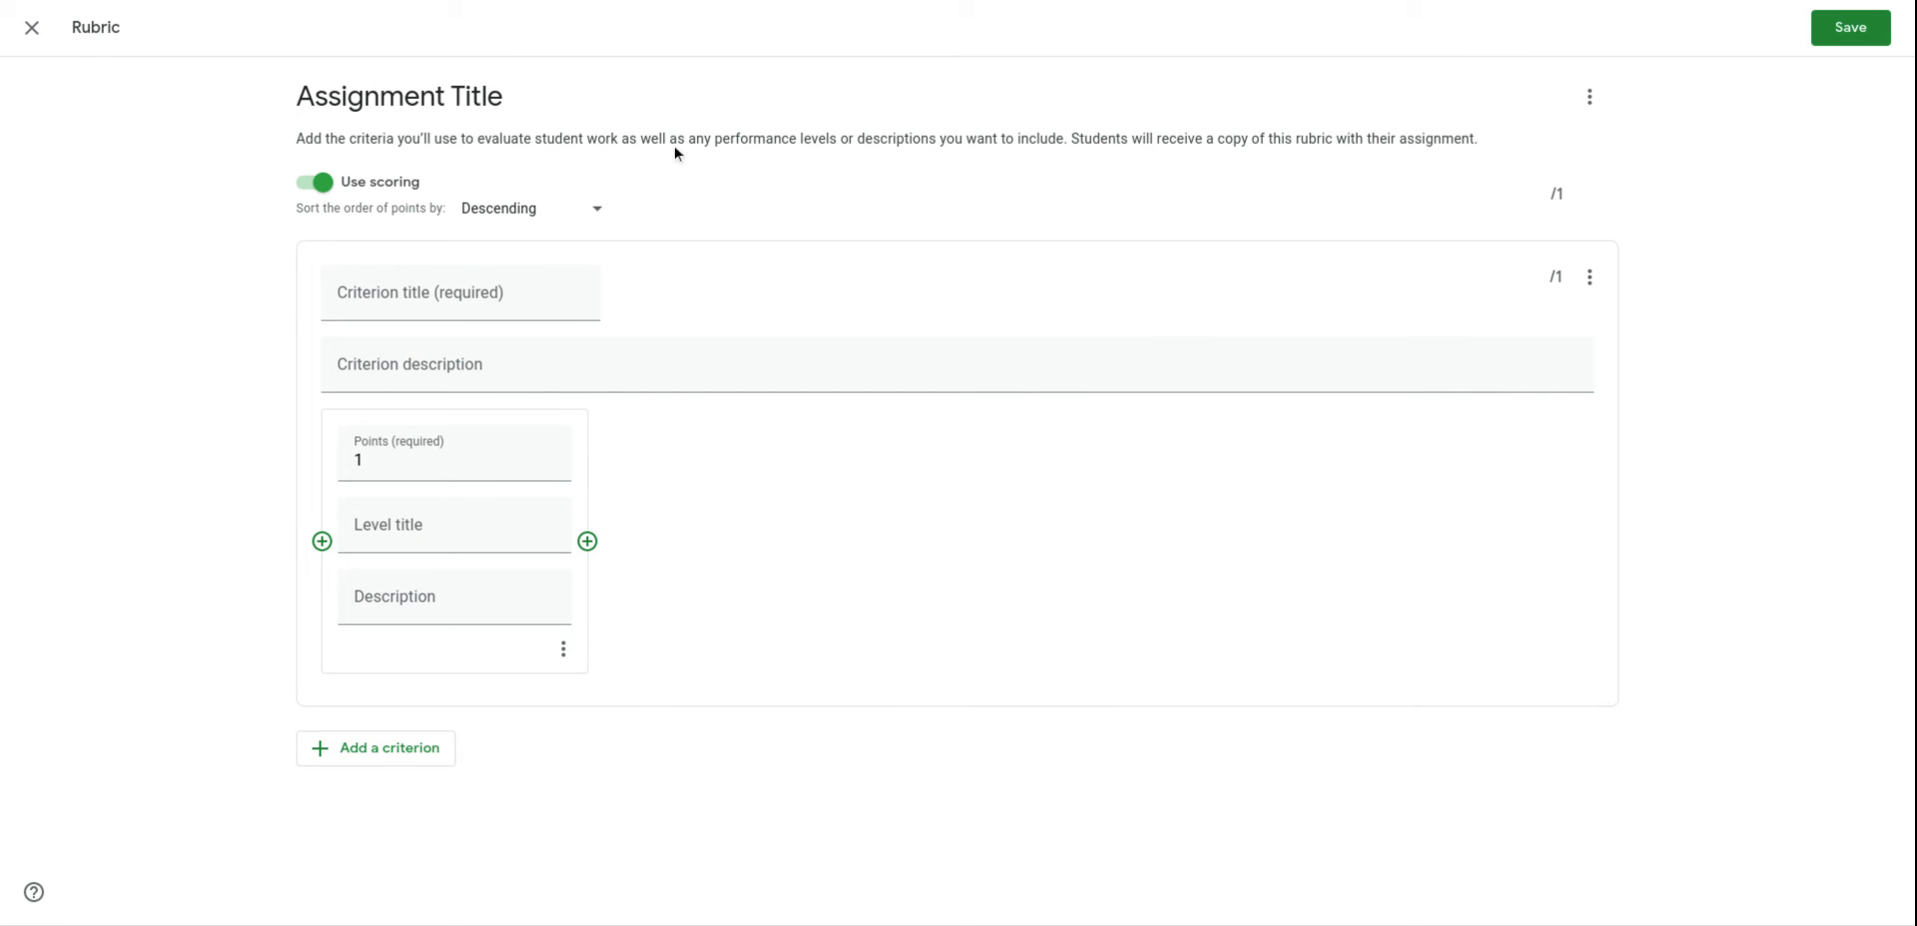
{"action": "left_click", "coordinate": [497, 296]}
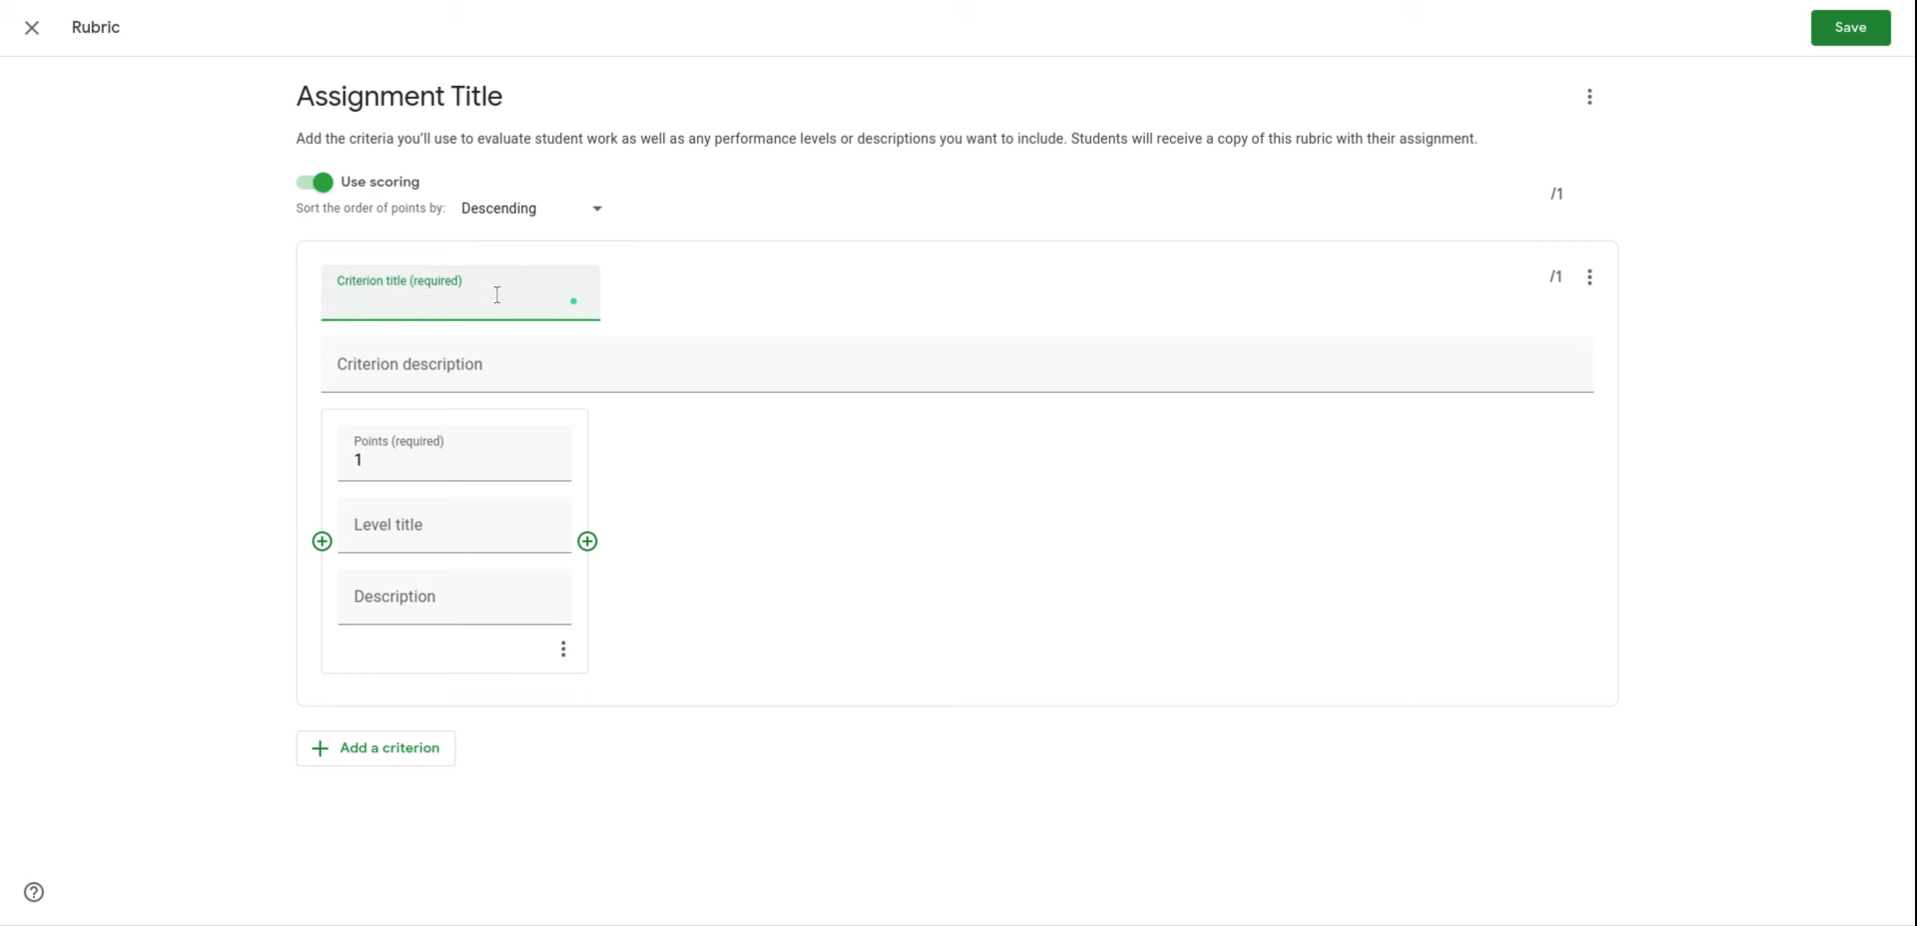
{"action": "type", "text": "Information"}
{"action": "left_click", "coordinate": [506, 367]}
{"action": "type", "text": "Detail"}
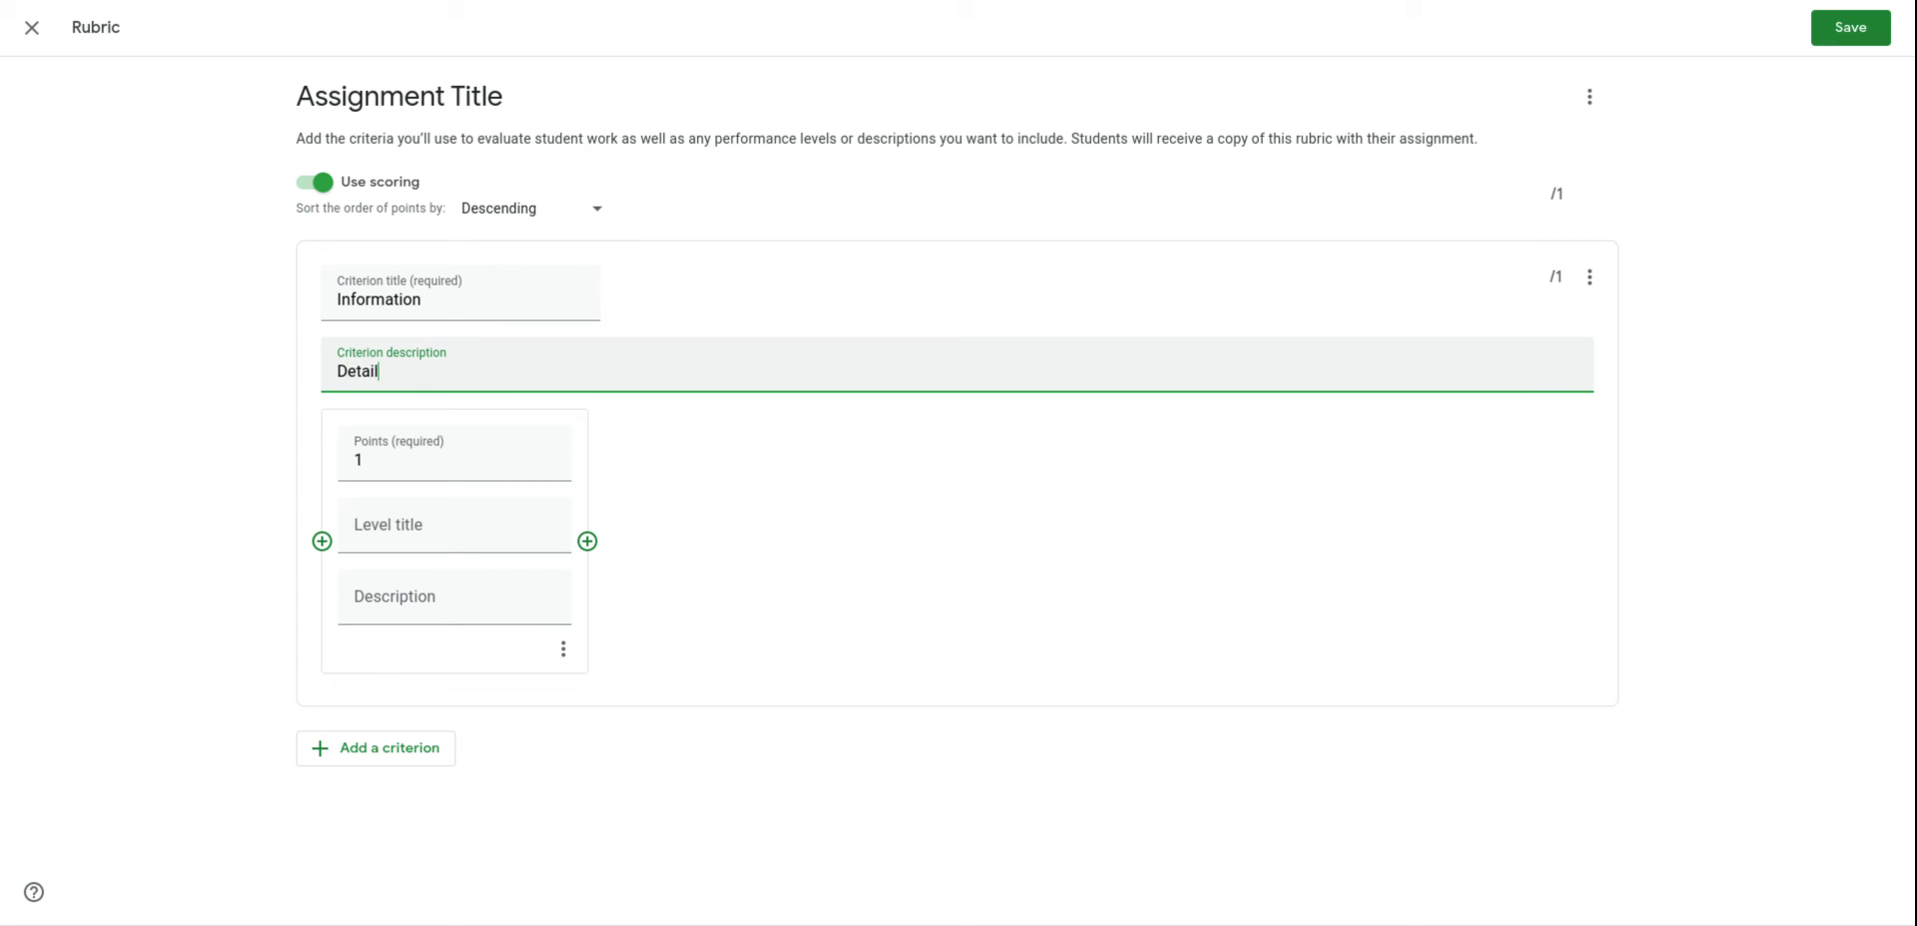
{"action": "type", "text": "ed descriptions"}
Add four more levels after the 1-point level of the Information criterion, worth 2, 3, 4 and 5 points
{"action": "left_click", "coordinate": [460, 468]}
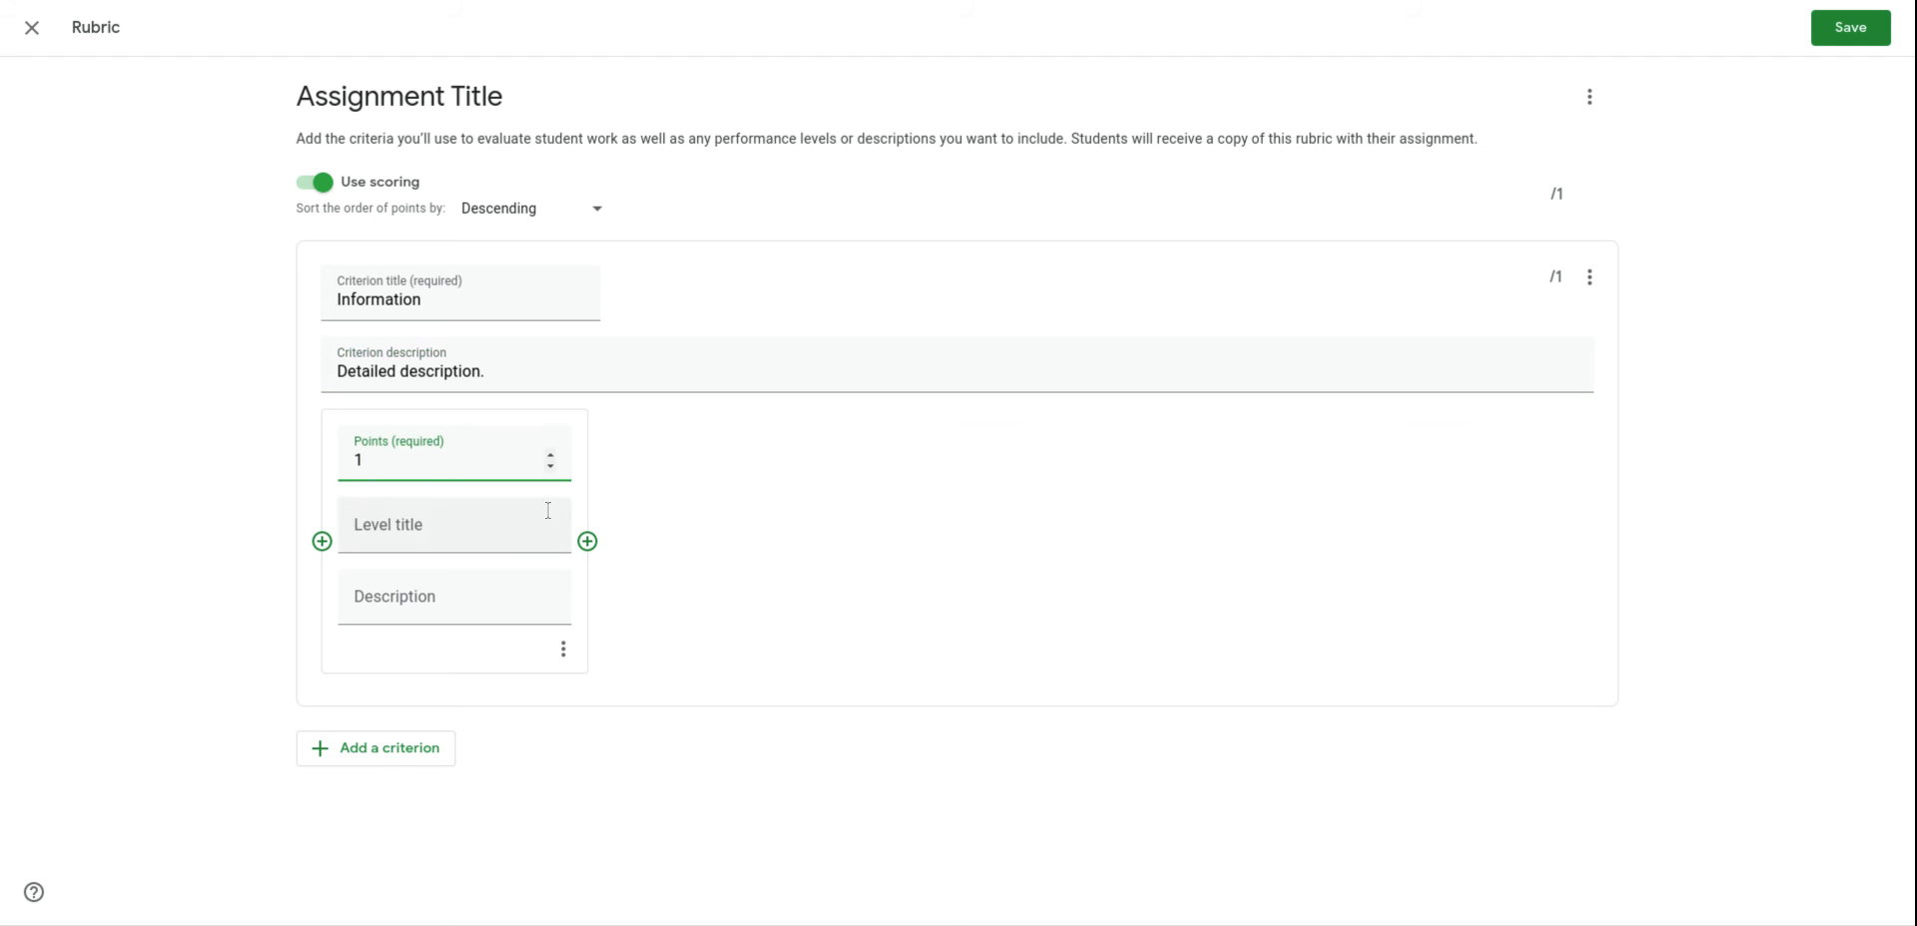
{"action": "left_click", "coordinate": [587, 541]}
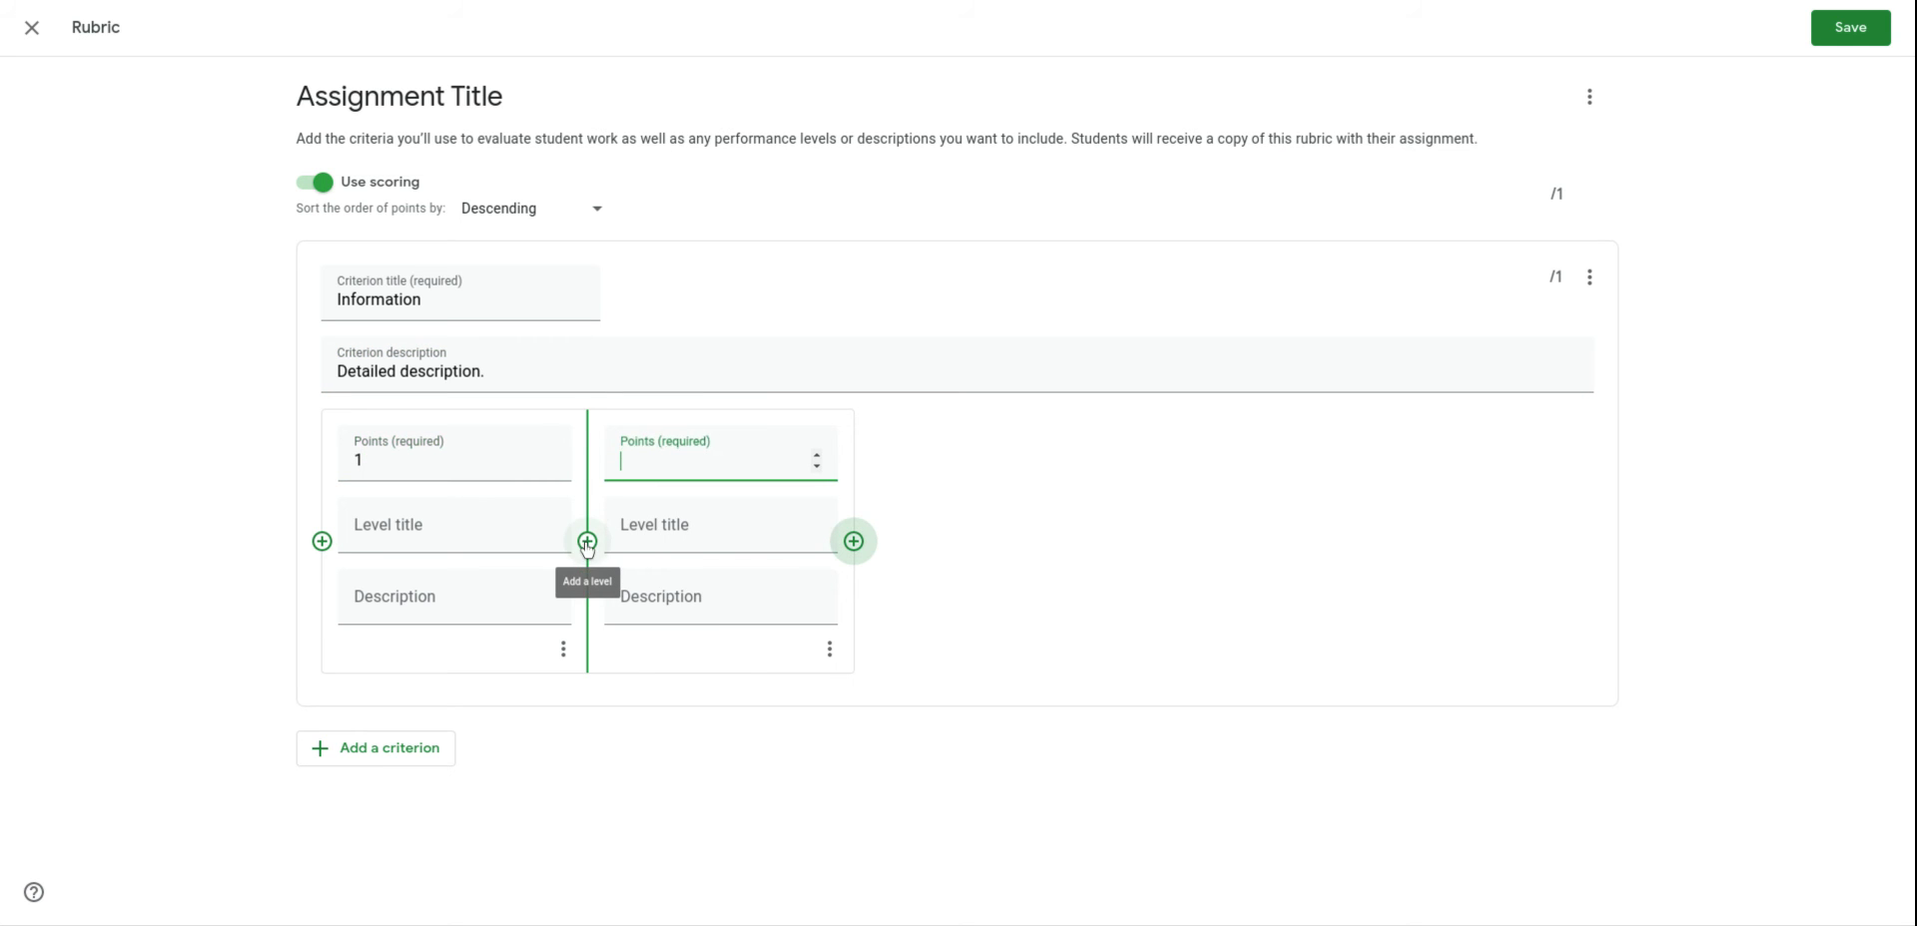
{"action": "type", "text": "2"}
{"action": "left_click", "coordinate": [853, 541]}
{"action": "type", "text": "3"}
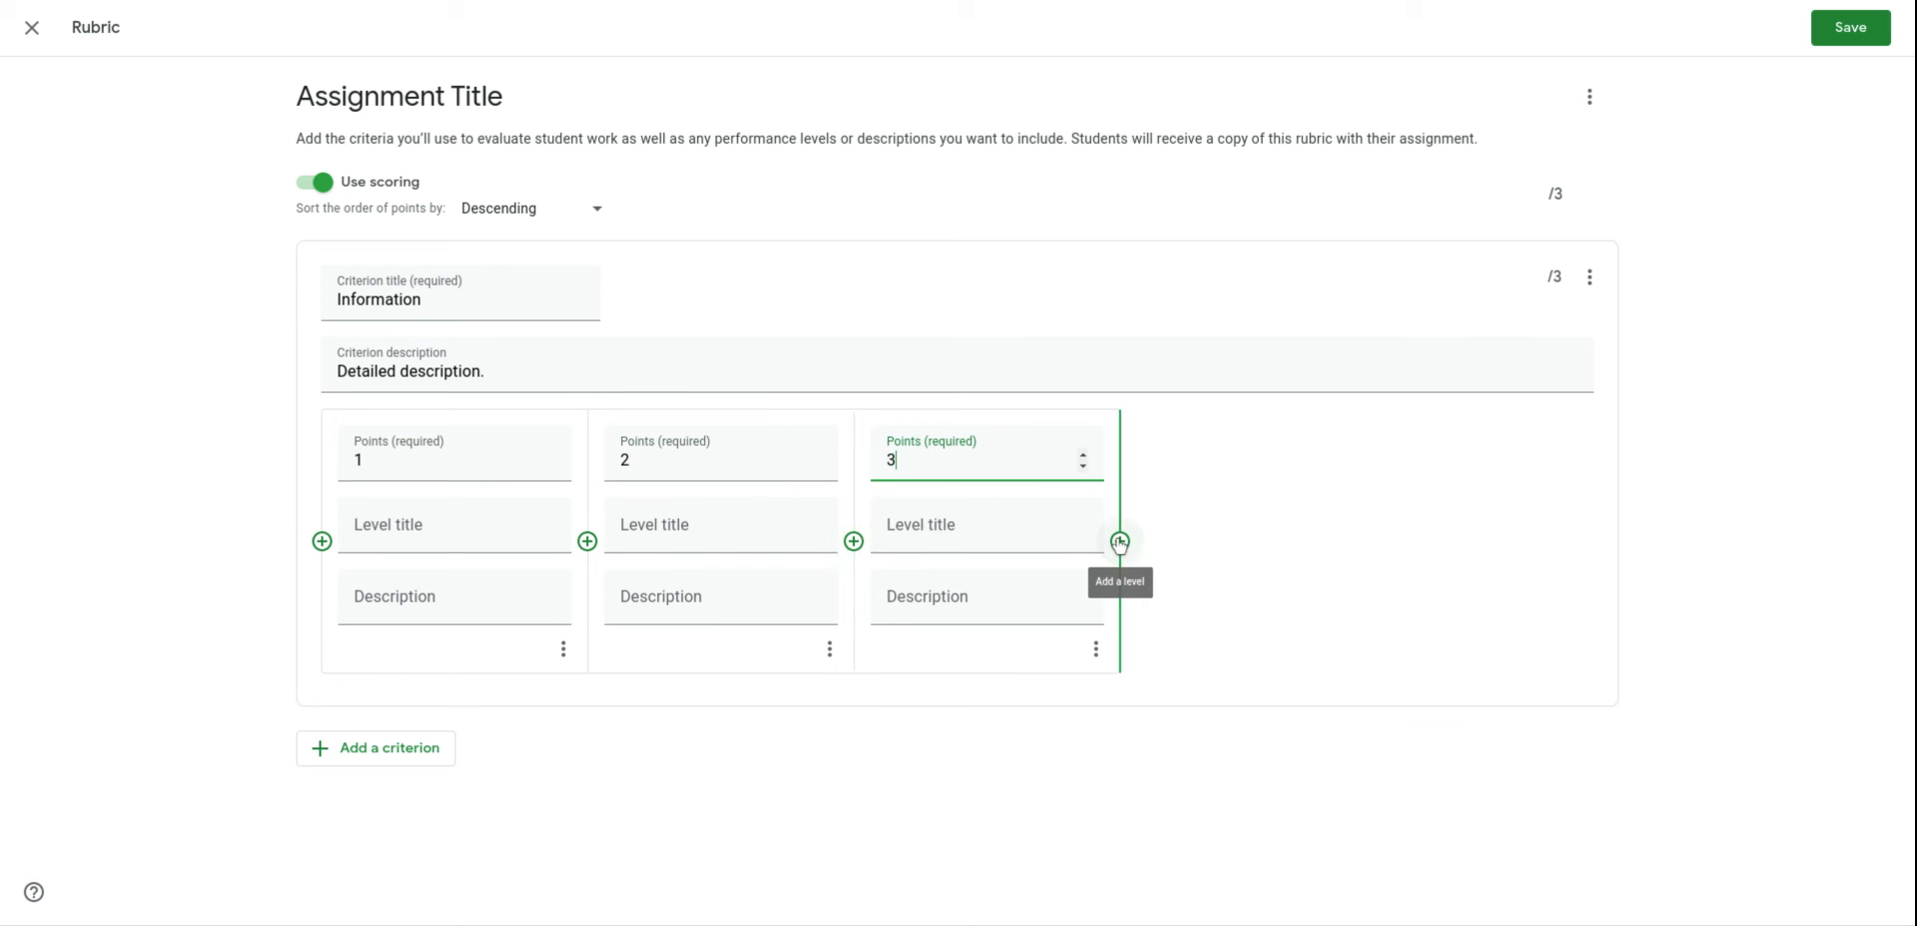
{"action": "left_click", "coordinate": [1119, 541]}
{"action": "type", "text": "4"}
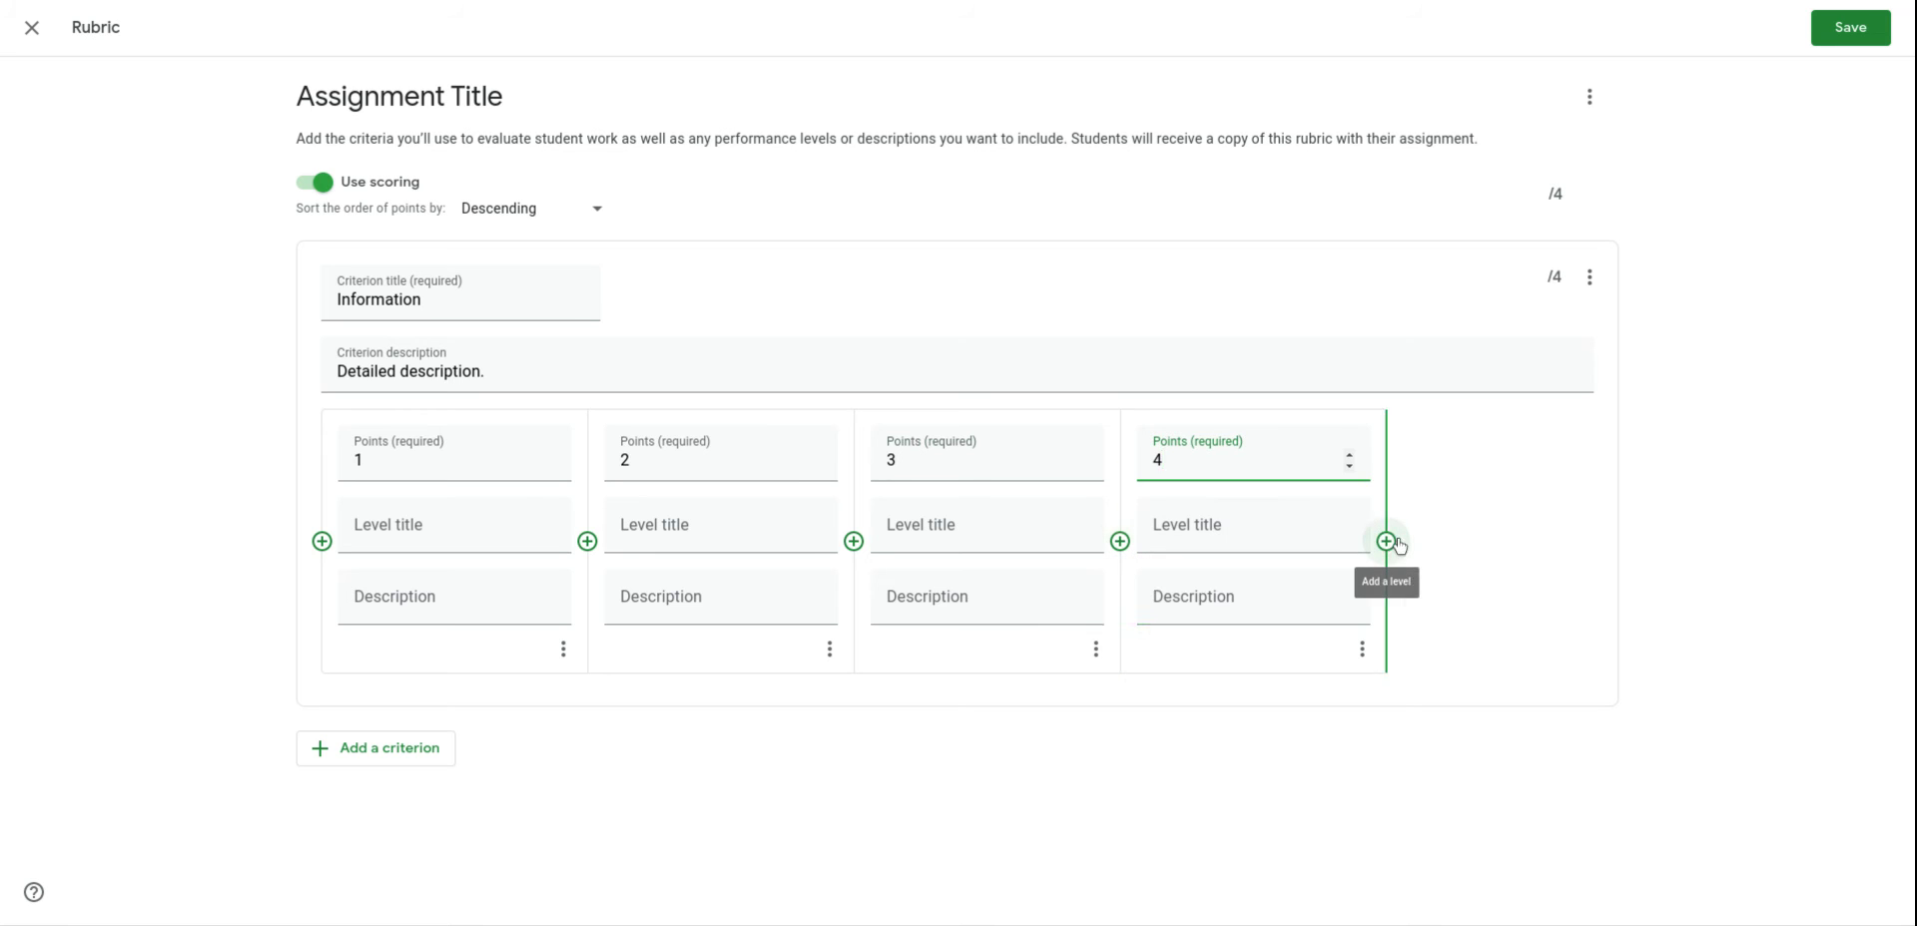
{"action": "left_click", "coordinate": [1385, 541]}
{"action": "type", "text": "5"}
Give the 1-point level the title "Text" and the description "Detailed description."
{"action": "left_click", "coordinate": [416, 529]}
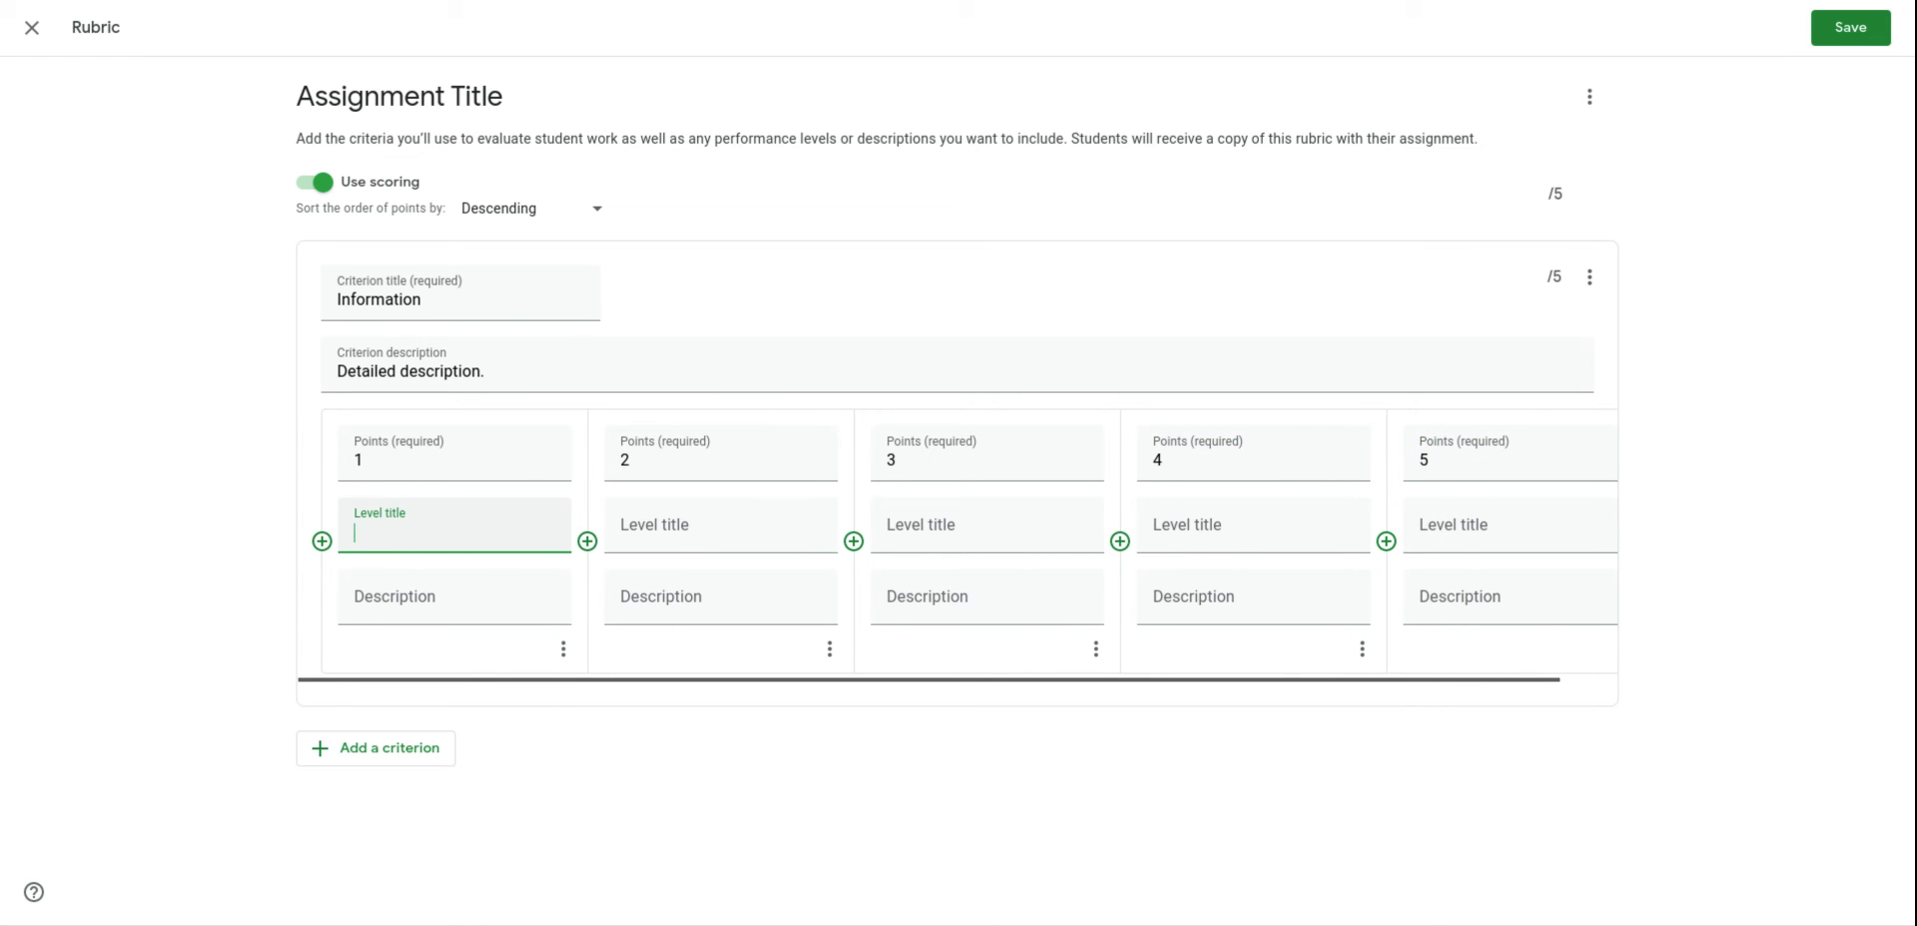
{"action": "type", "text": "Text"}
{"action": "left_click", "coordinate": [445, 611]}
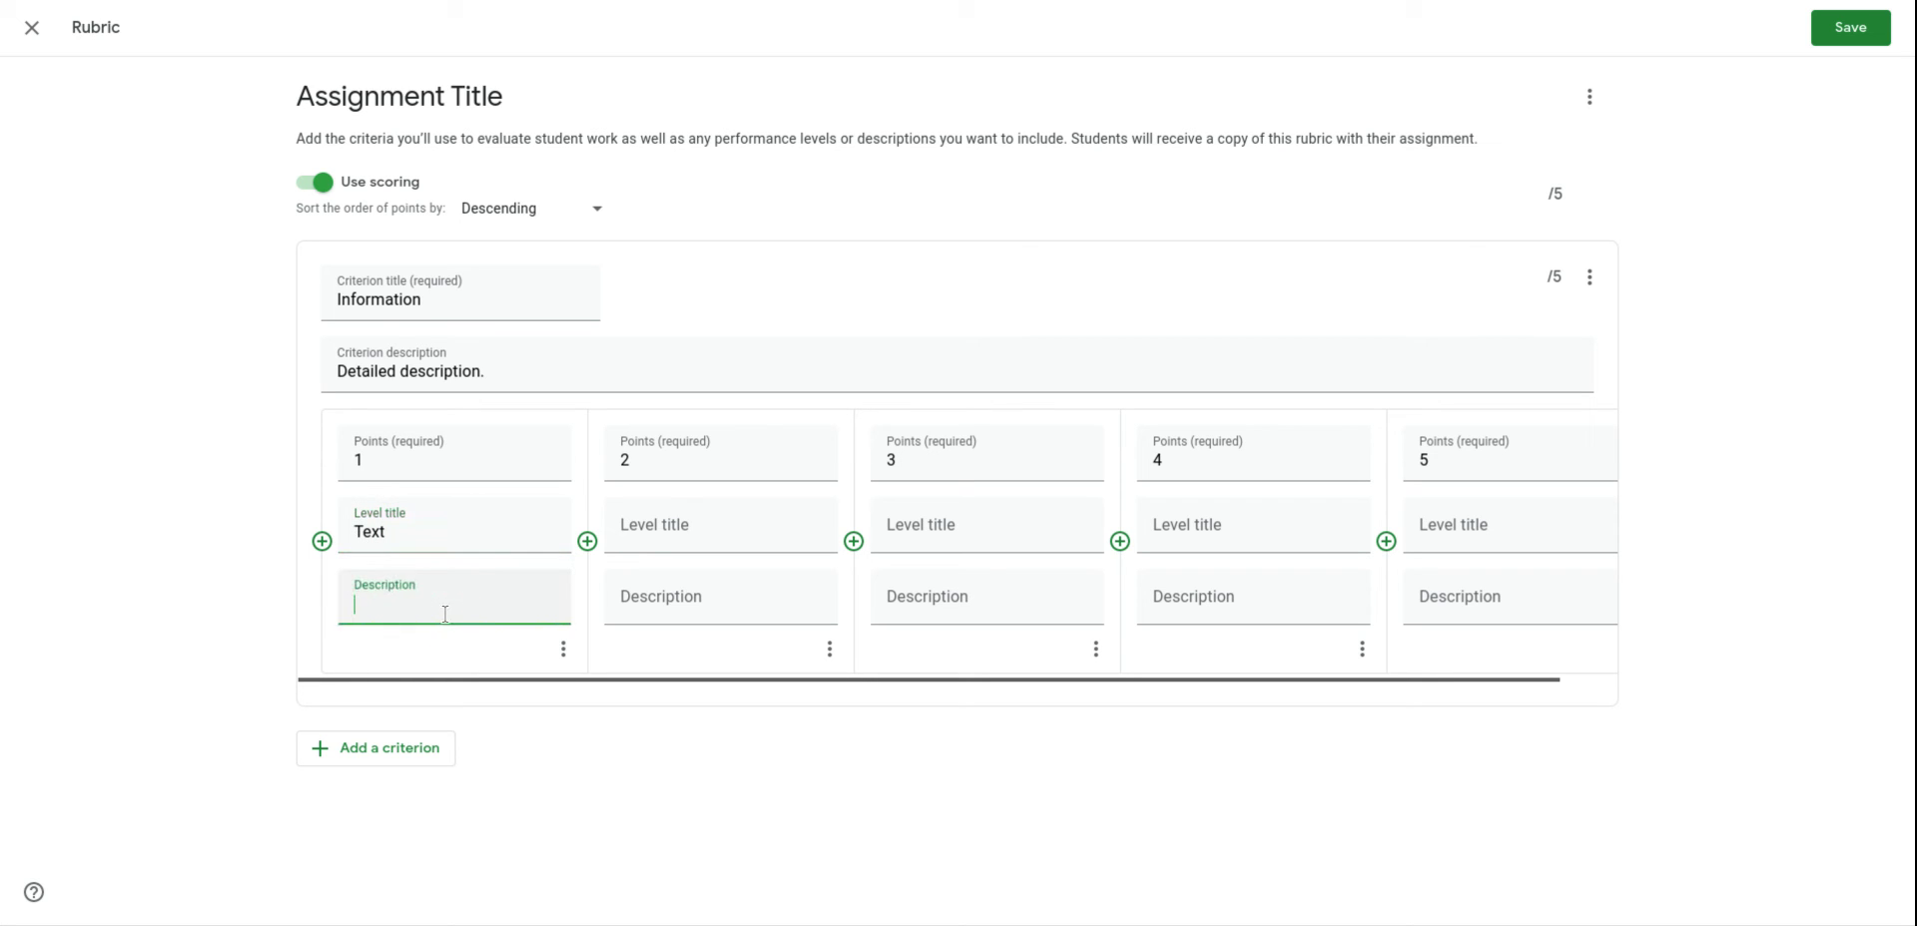
{"action": "type", "text": "Detailed description."}
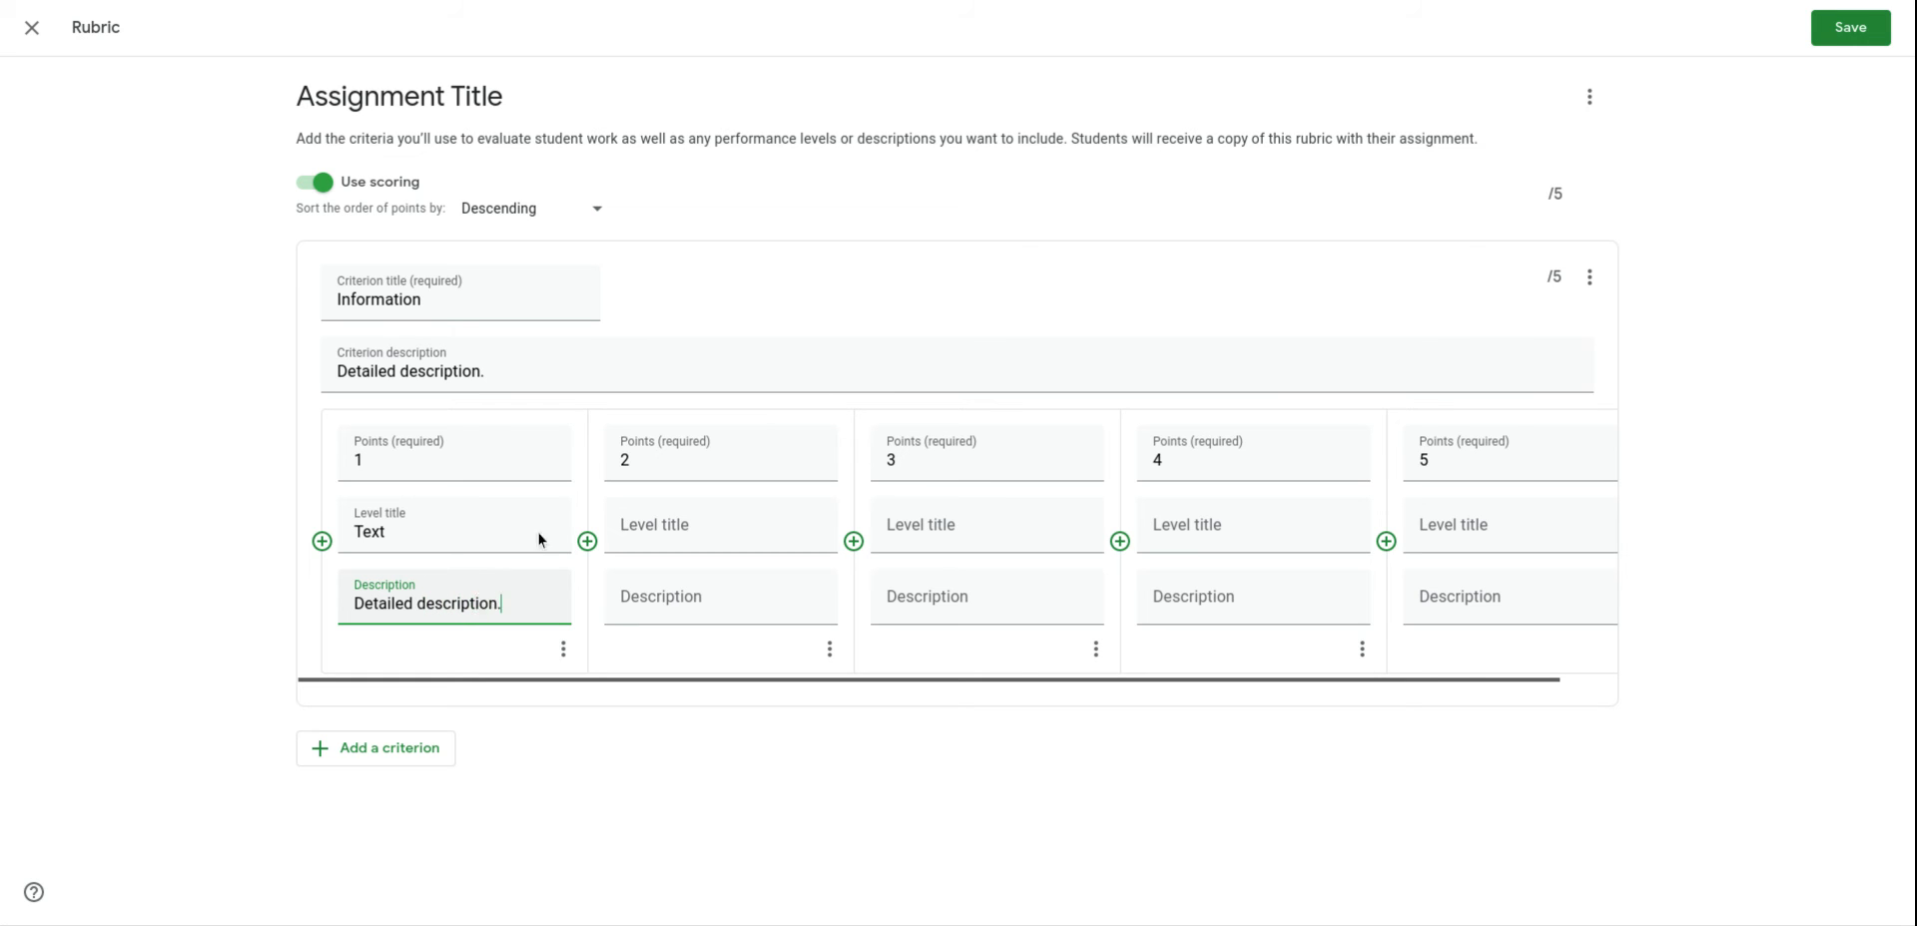
Give the 2-point level the title "test"
{"action": "left_click", "coordinate": [665, 539]}
{"action": "left_click", "coordinate": [680, 589]}
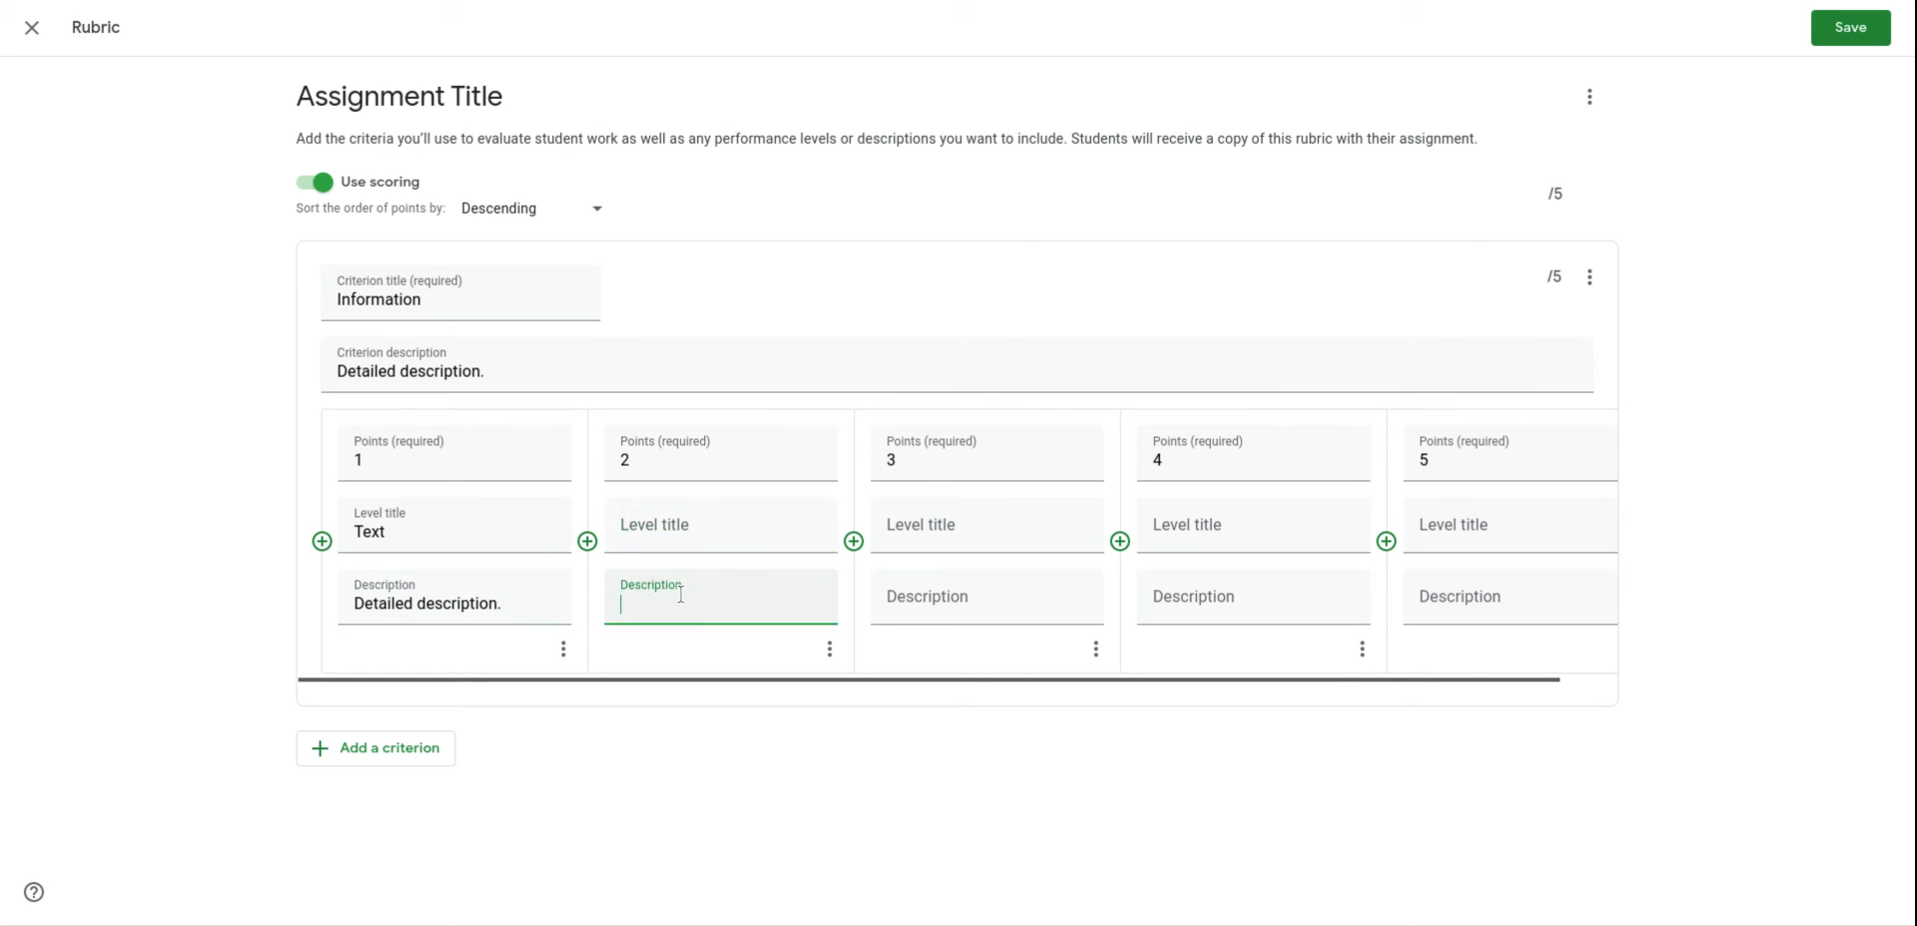
{"action": "left_click", "coordinate": [705, 532]}
{"action": "type", "text": "test"}
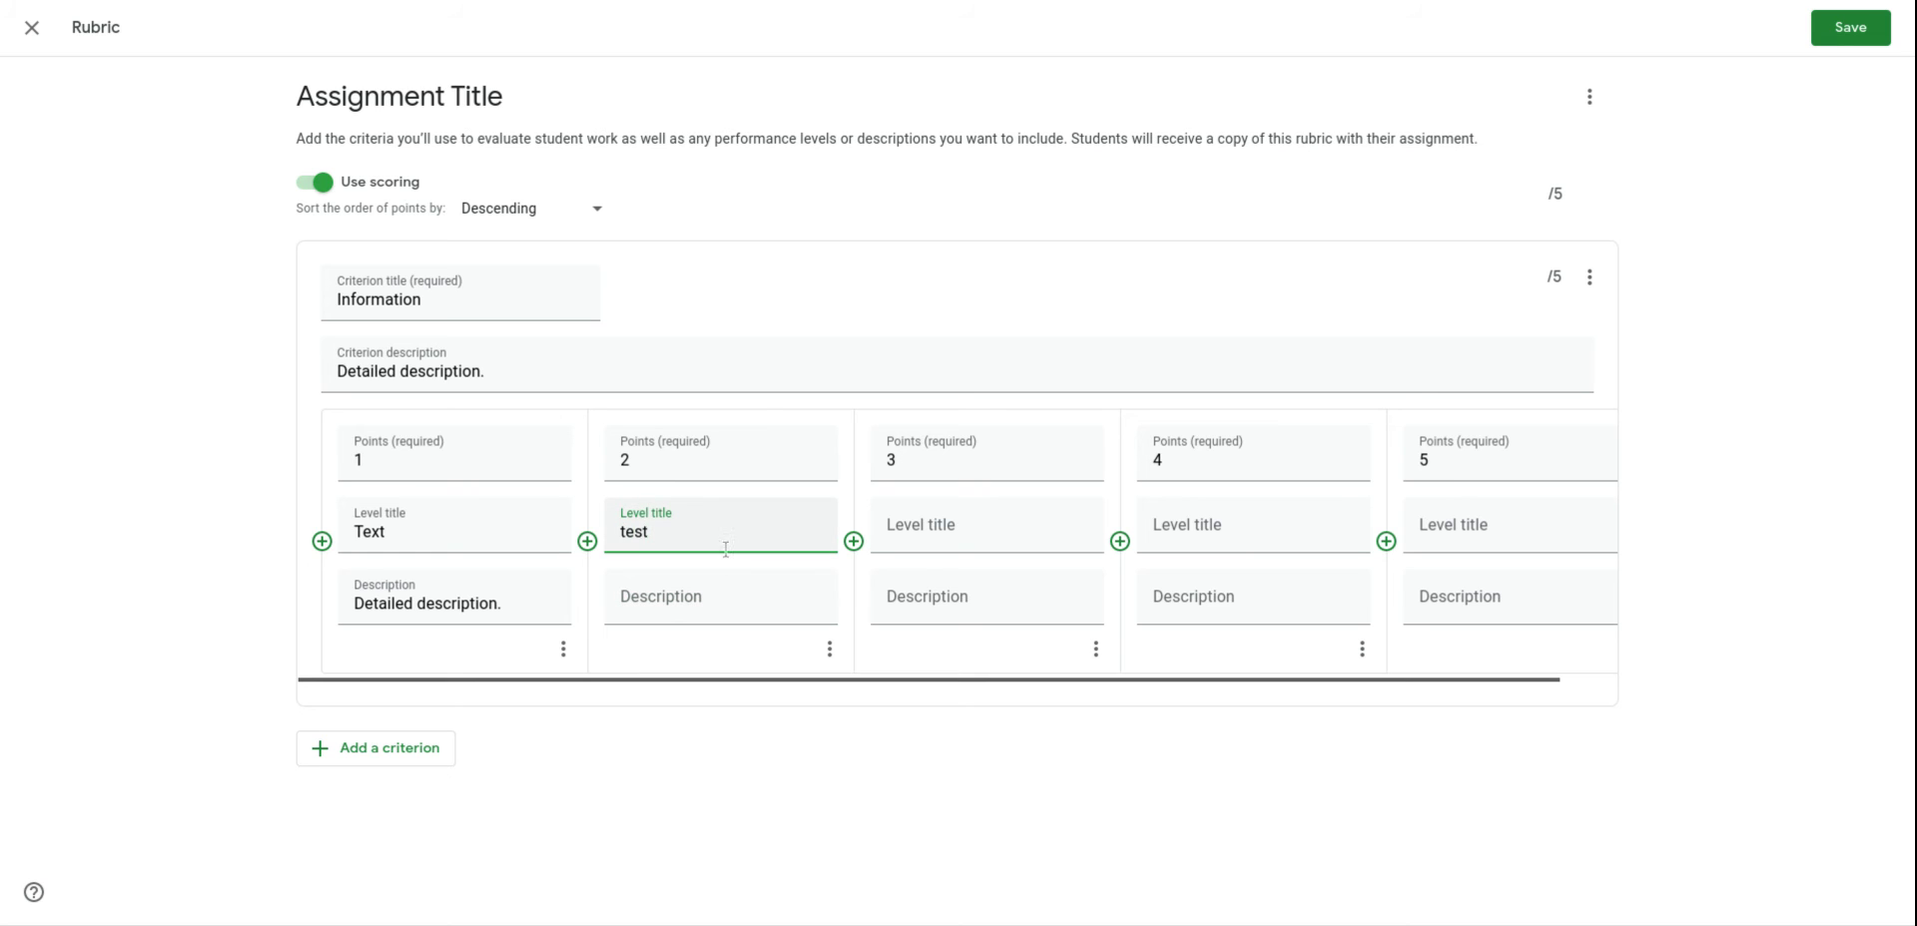
Correct the 2-point level's title to "text" and give the 3-, 4- and 5-point levels the same title
{"action": "left_click", "coordinate": [984, 521]}
{"action": "type", "text": "text"}
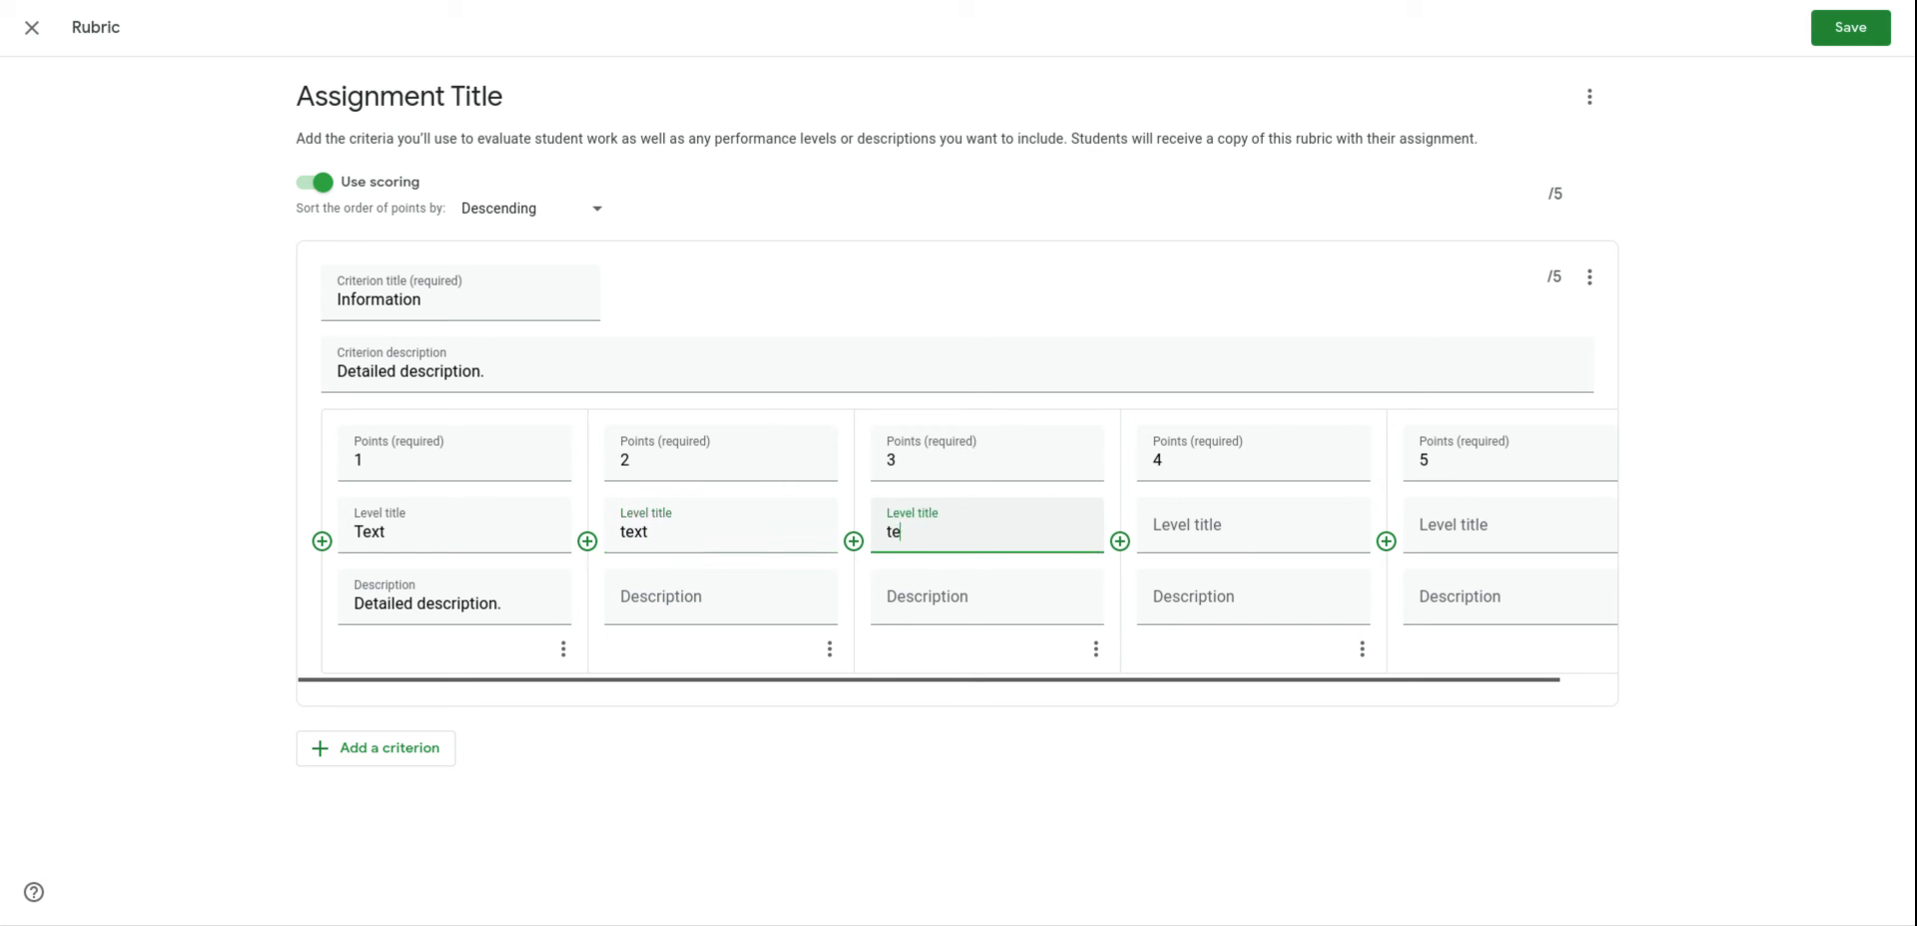
{"action": "left_click", "coordinate": [1189, 539]}
{"action": "type", "text": "text"}
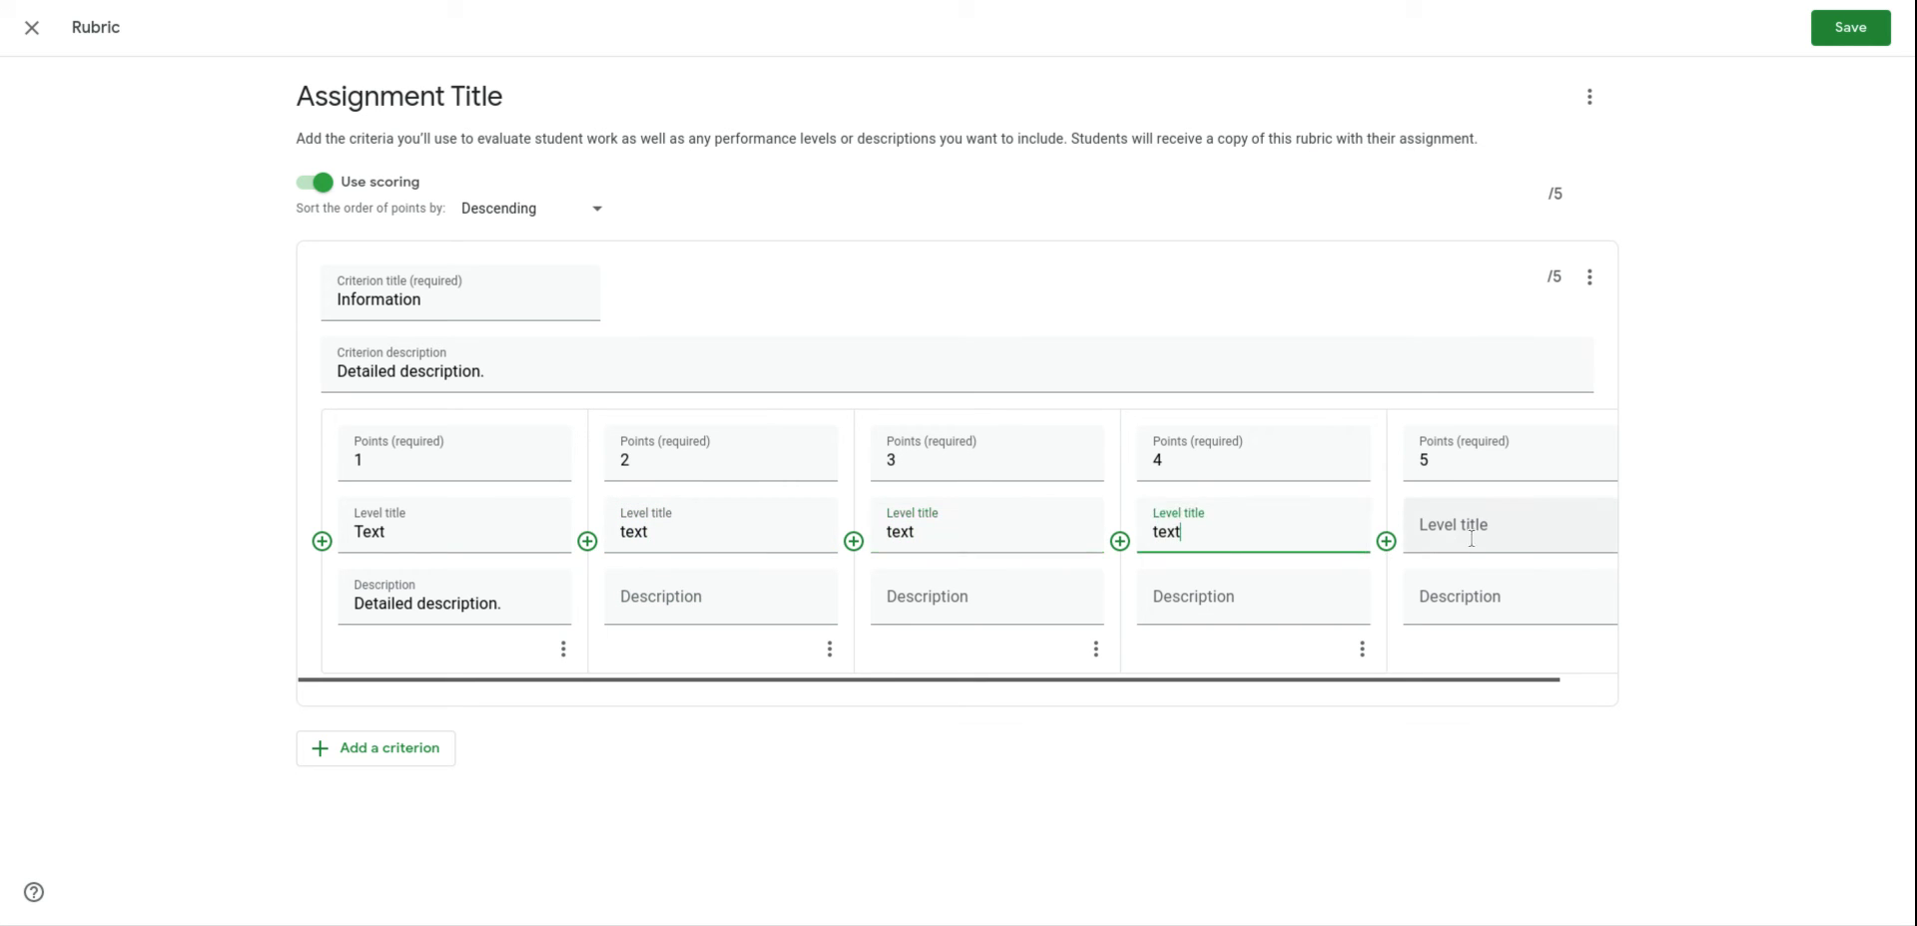
{"action": "left_click", "coordinate": [1480, 532]}
{"action": "type", "text": "text"}
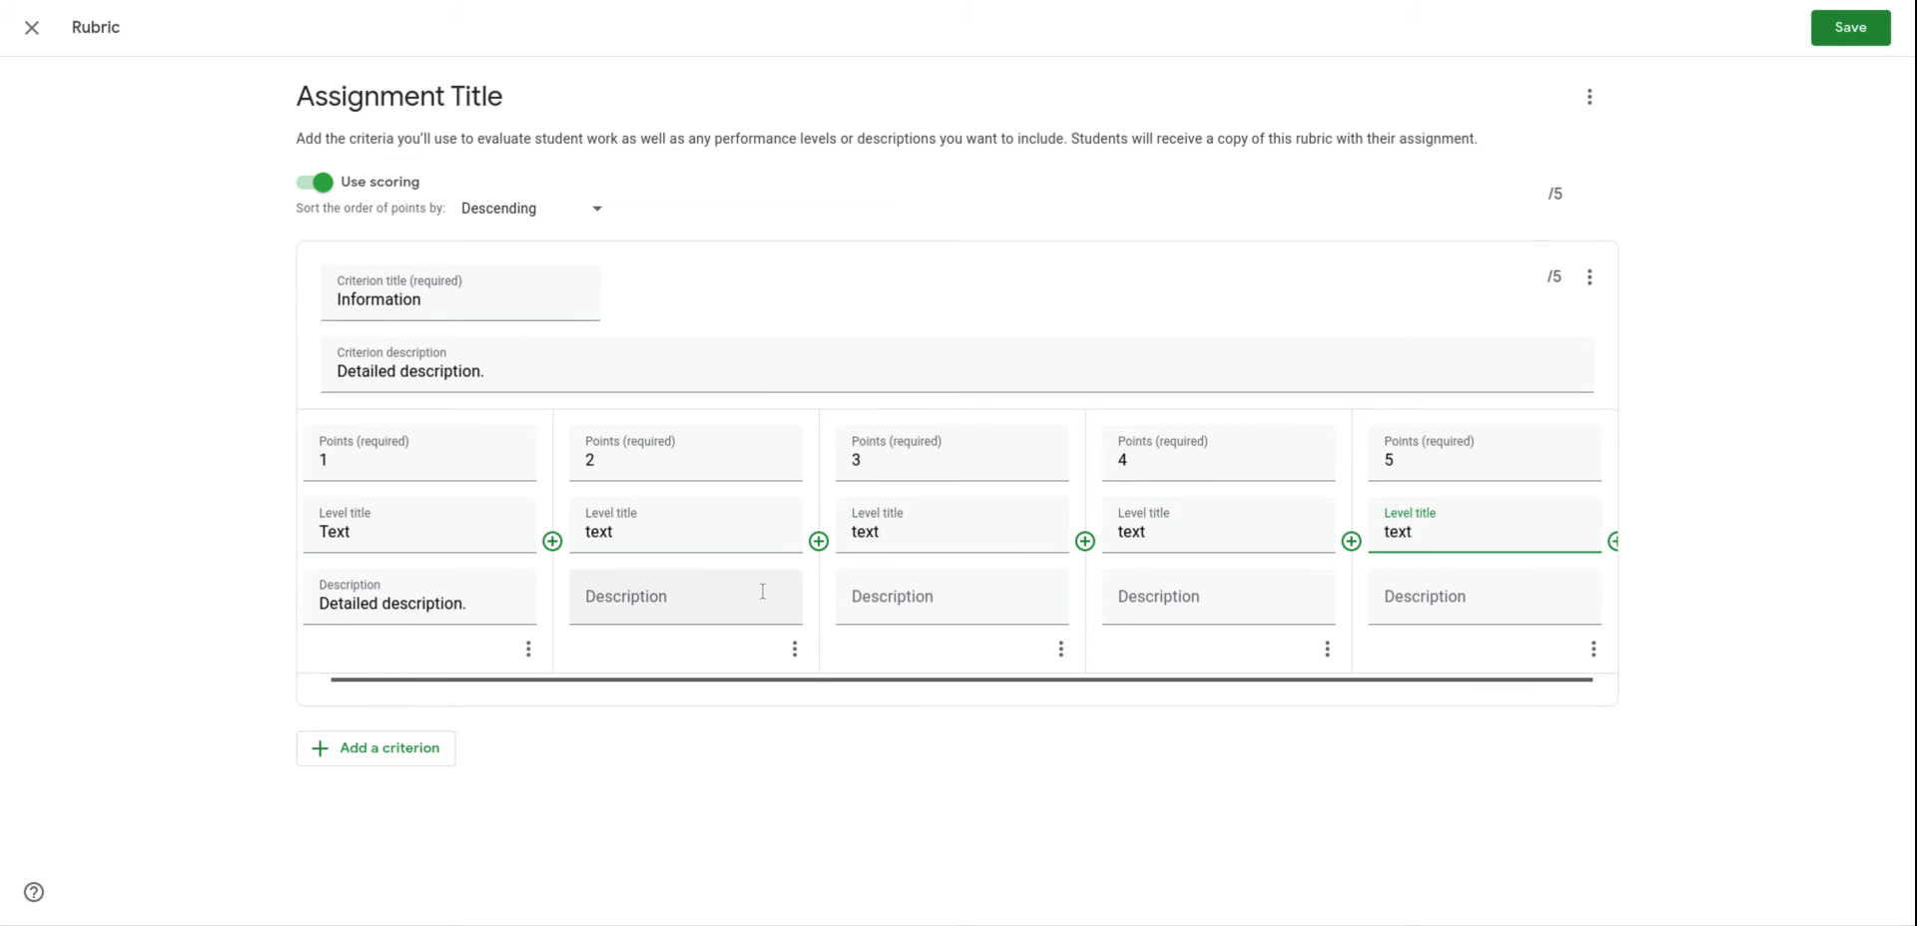
Give the 2-point level the description "Detailed description" and the 3-point level "Detailed description."
{"action": "left_click", "coordinate": [702, 604]}
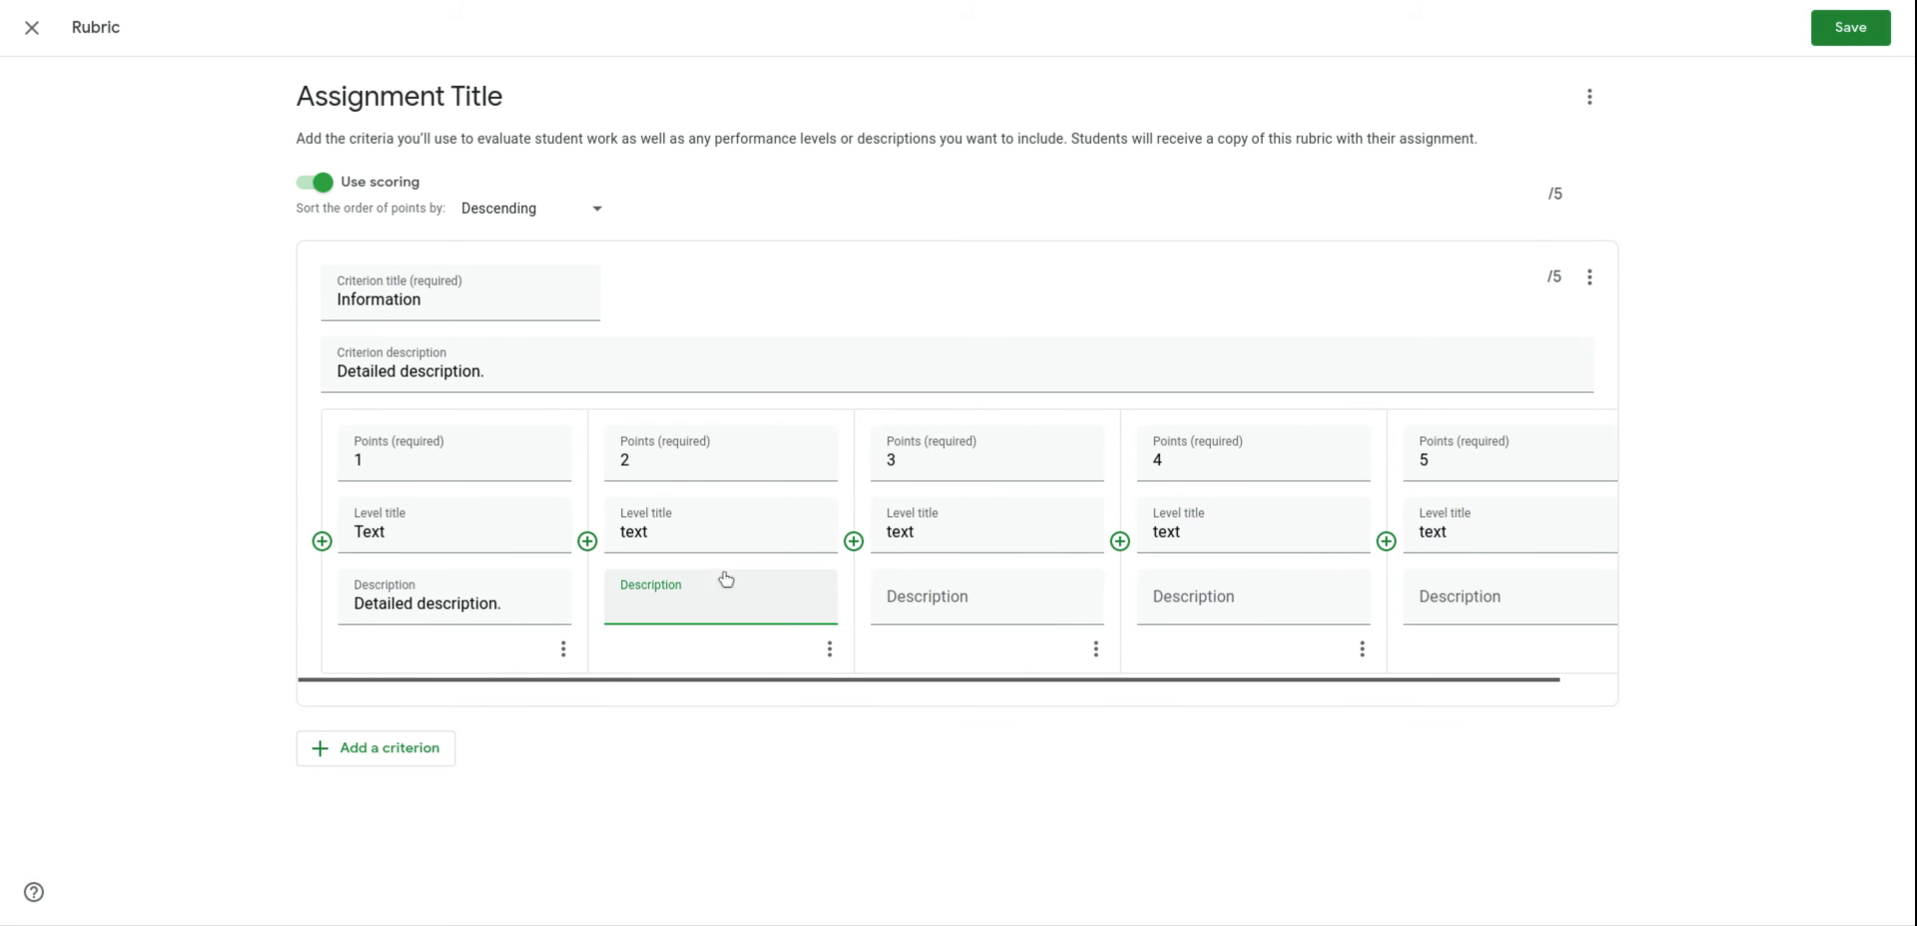
{"action": "type", "text": "Detailed "}
{"action": "type", "text": "escr"}
{"action": "key", "text": "BackSpace"}
{"action": "key", "text": "BackSpace"}
{"action": "type", "text": "description"}
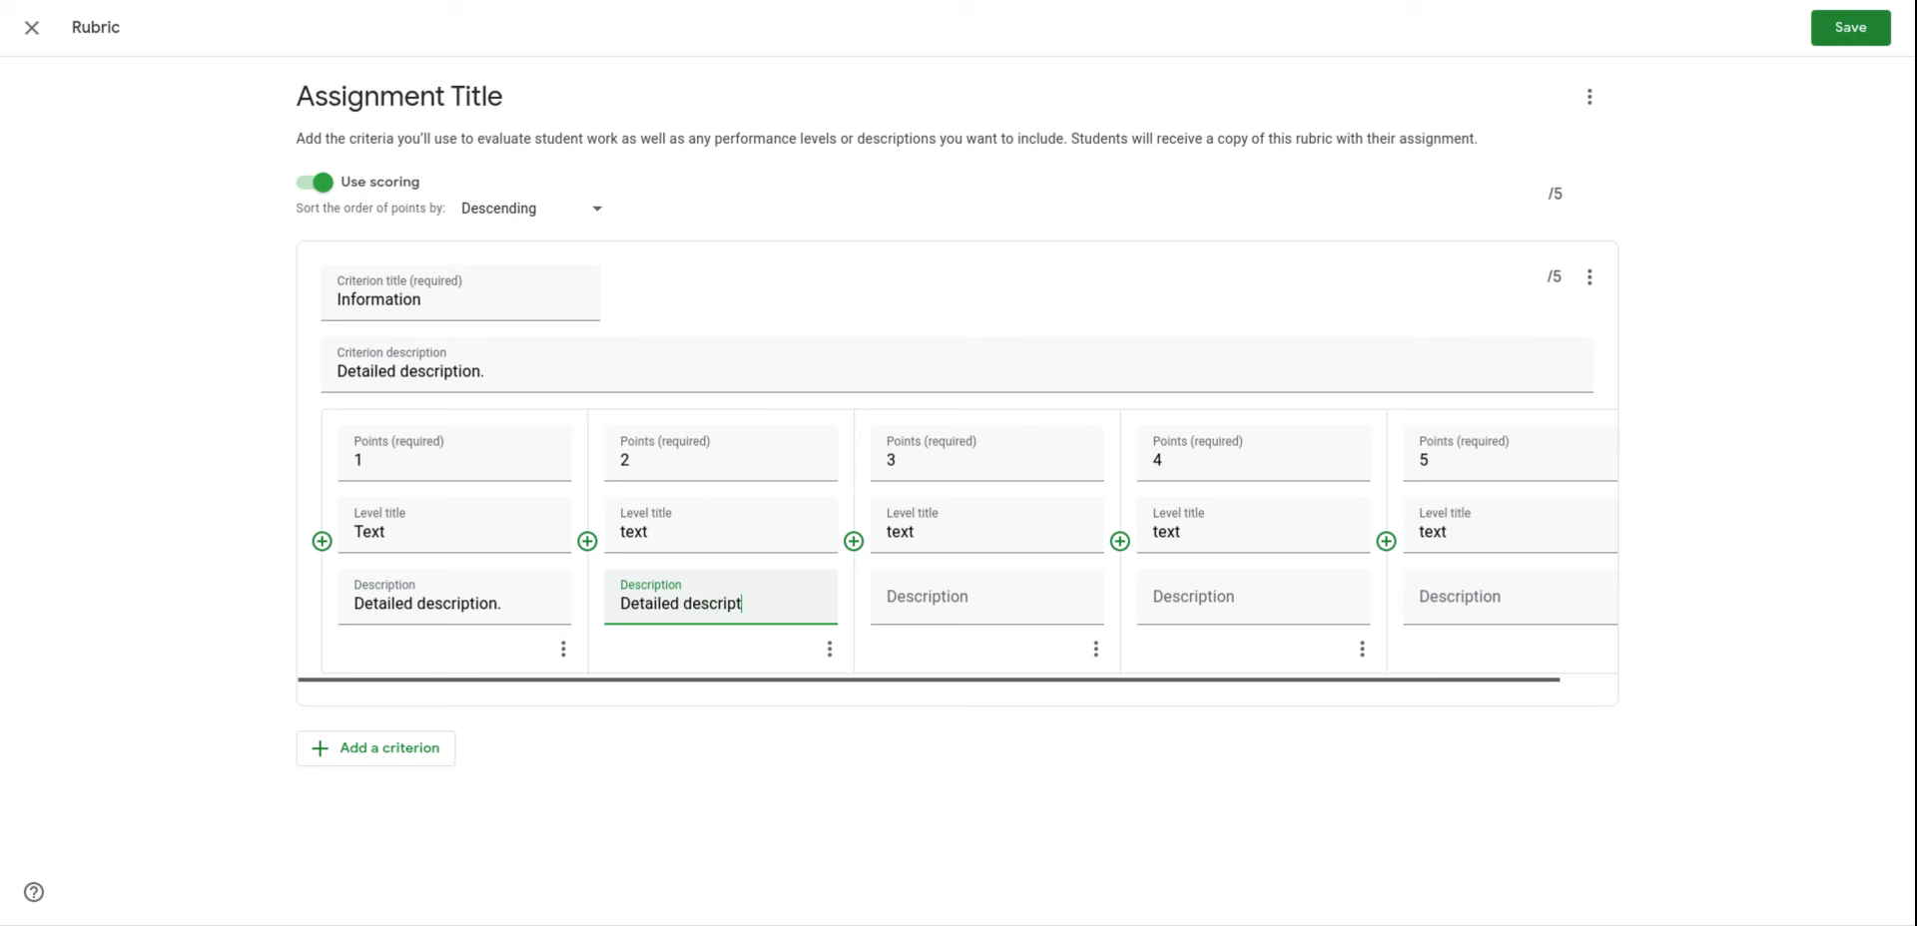
{"action": "left_click", "coordinate": [1018, 603]}
{"action": "type", "text": "D"}
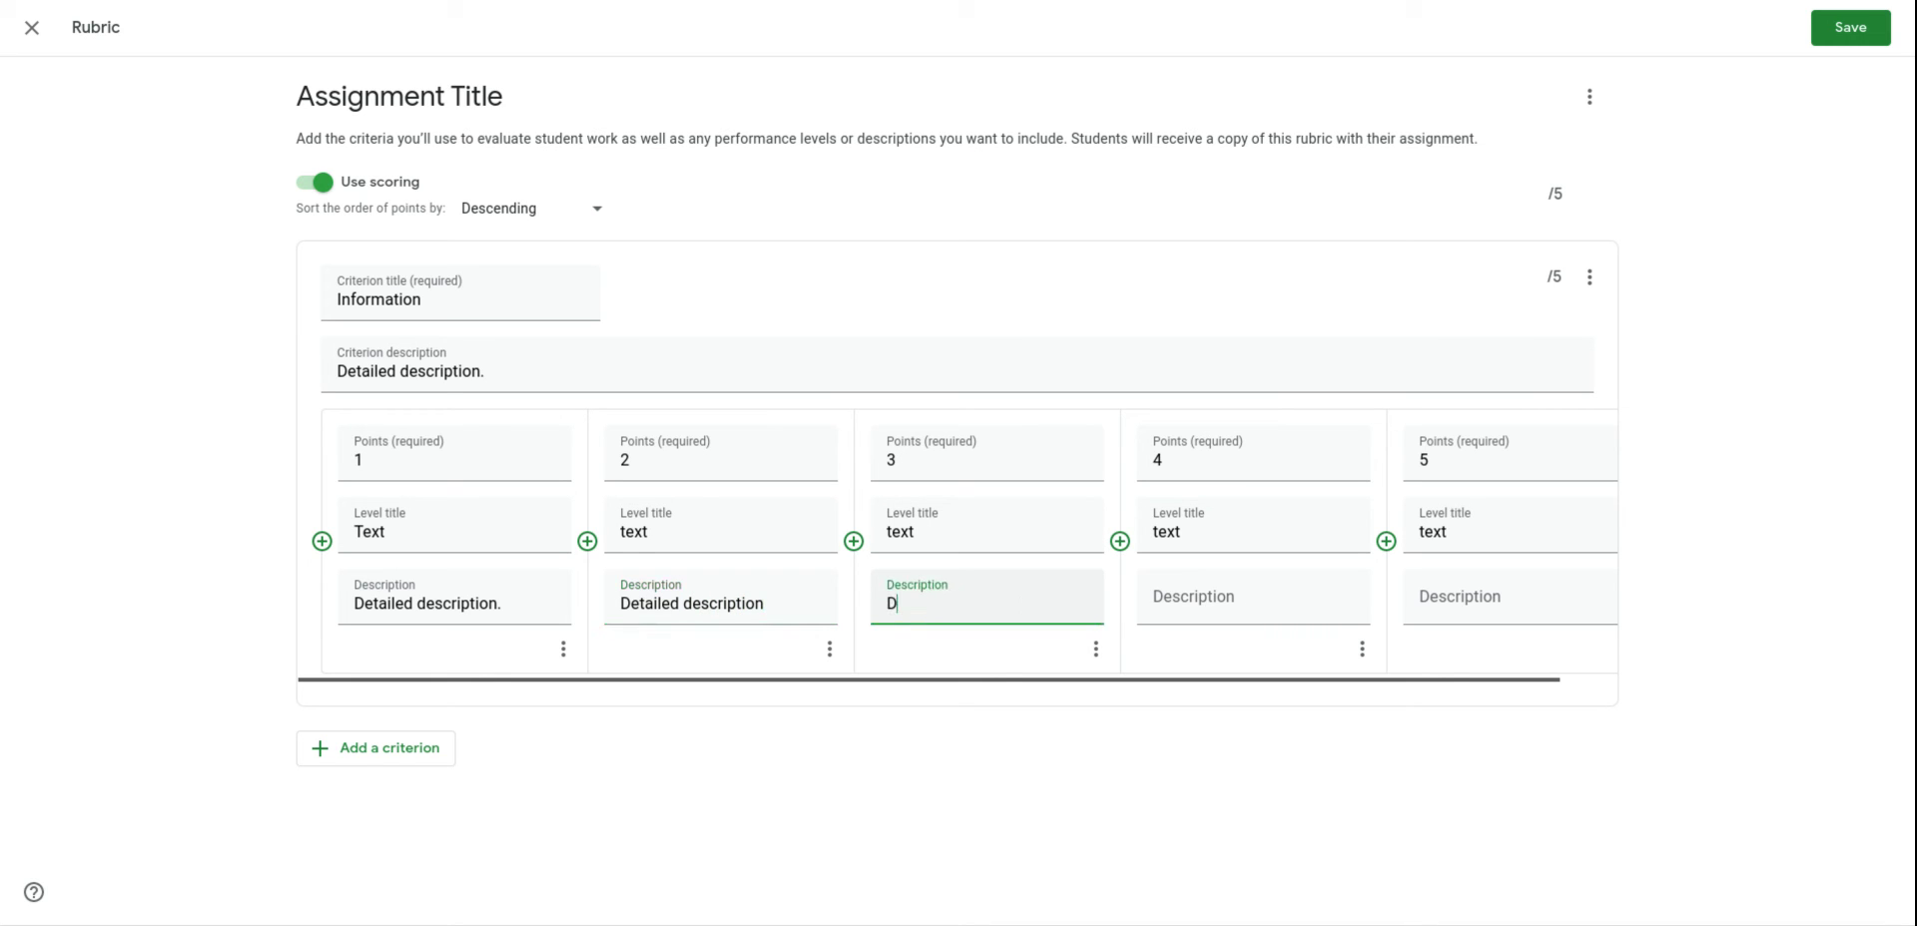
{"action": "type", "text": "etailed description."}
Give the 4-point level the description "Detailed description" and the 5-point level "Detailed description."
{"action": "left_click", "coordinate": [1276, 599]}
{"action": "type", "text": "Detail"}
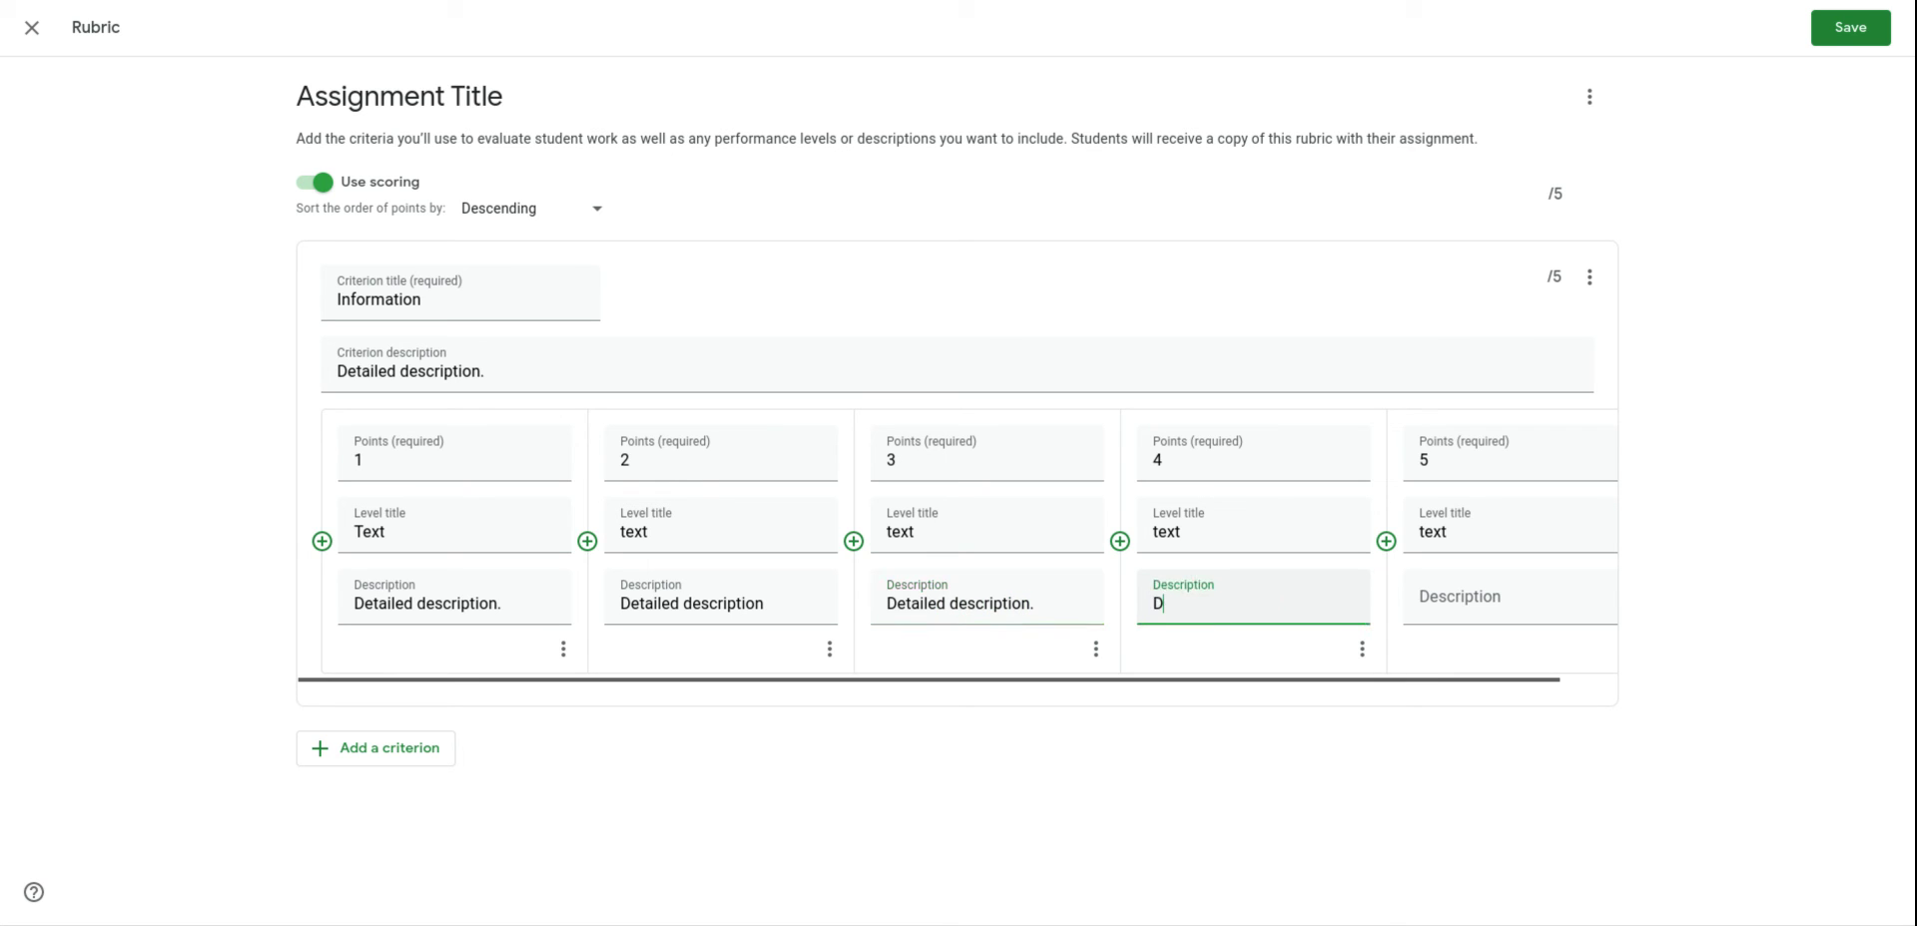
{"action": "type", "text": "edd"}
{"action": "type", "text": " description"}
{"action": "left_click", "coordinate": [1553, 590]}
{"action": "type", "text": "Detail"}
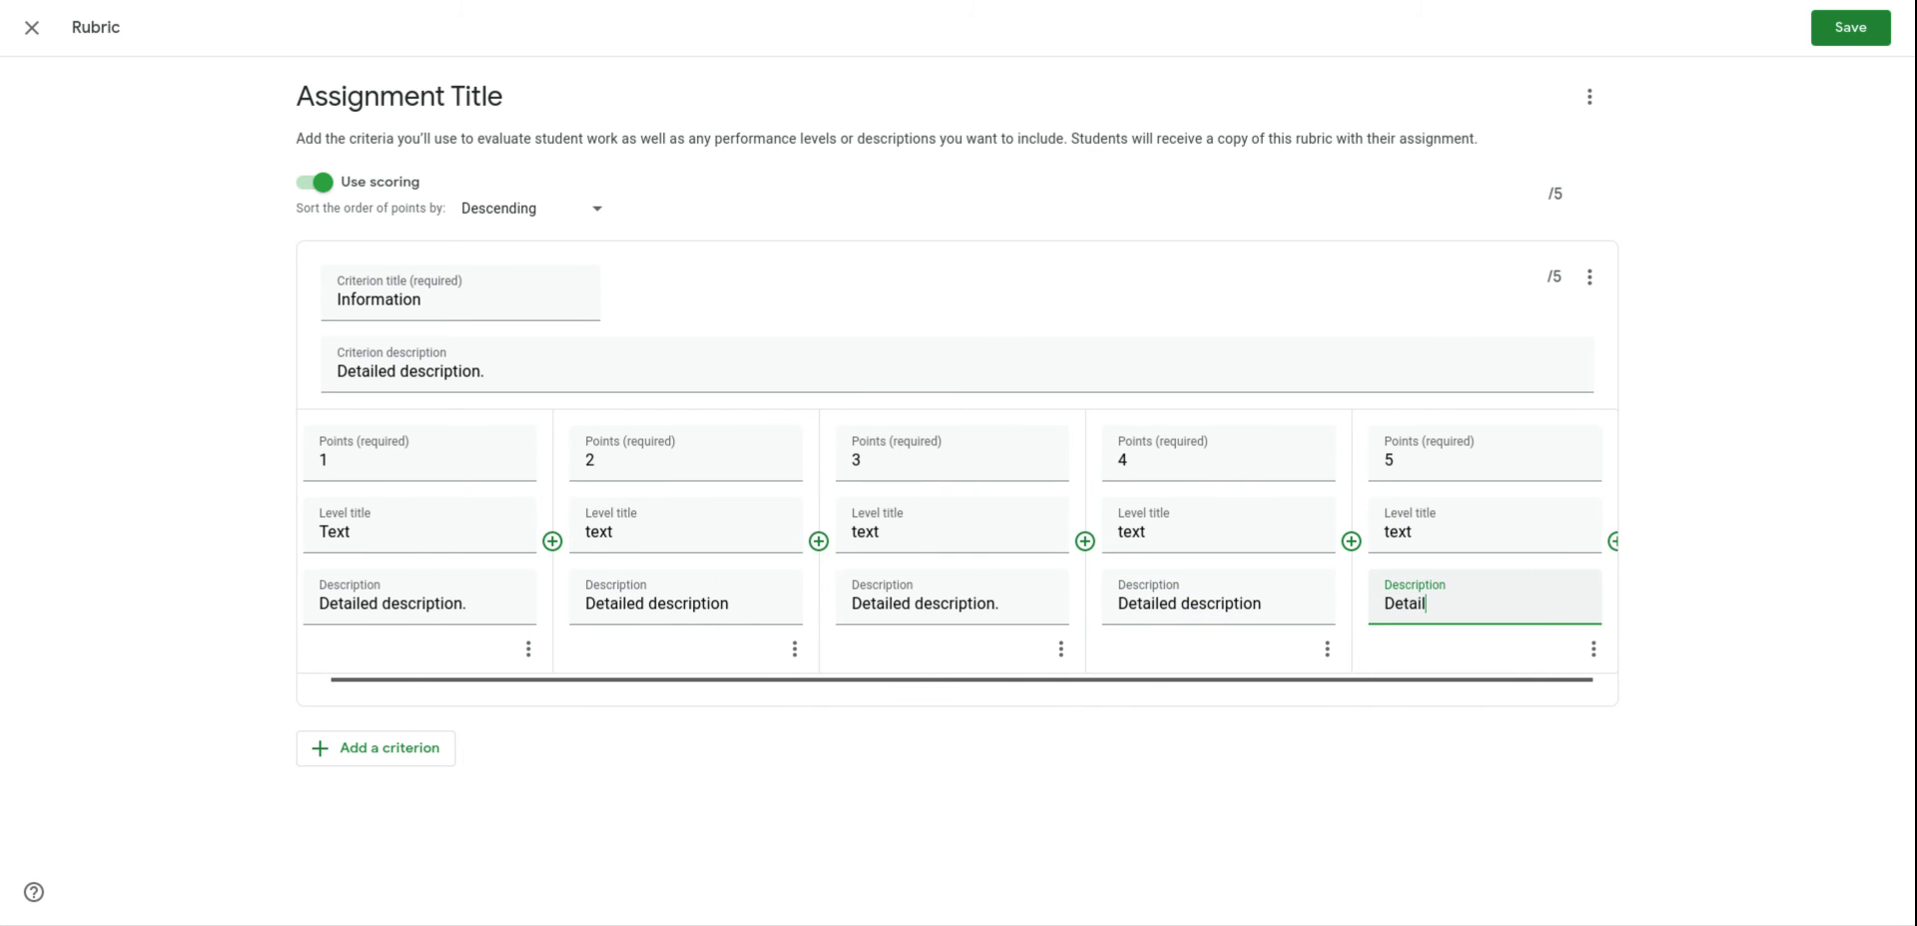
{"action": "type", "text": "ed description."}
Save the completed rubric and assign the assignment to the class
{"action": "left_click", "coordinate": [1850, 28]}
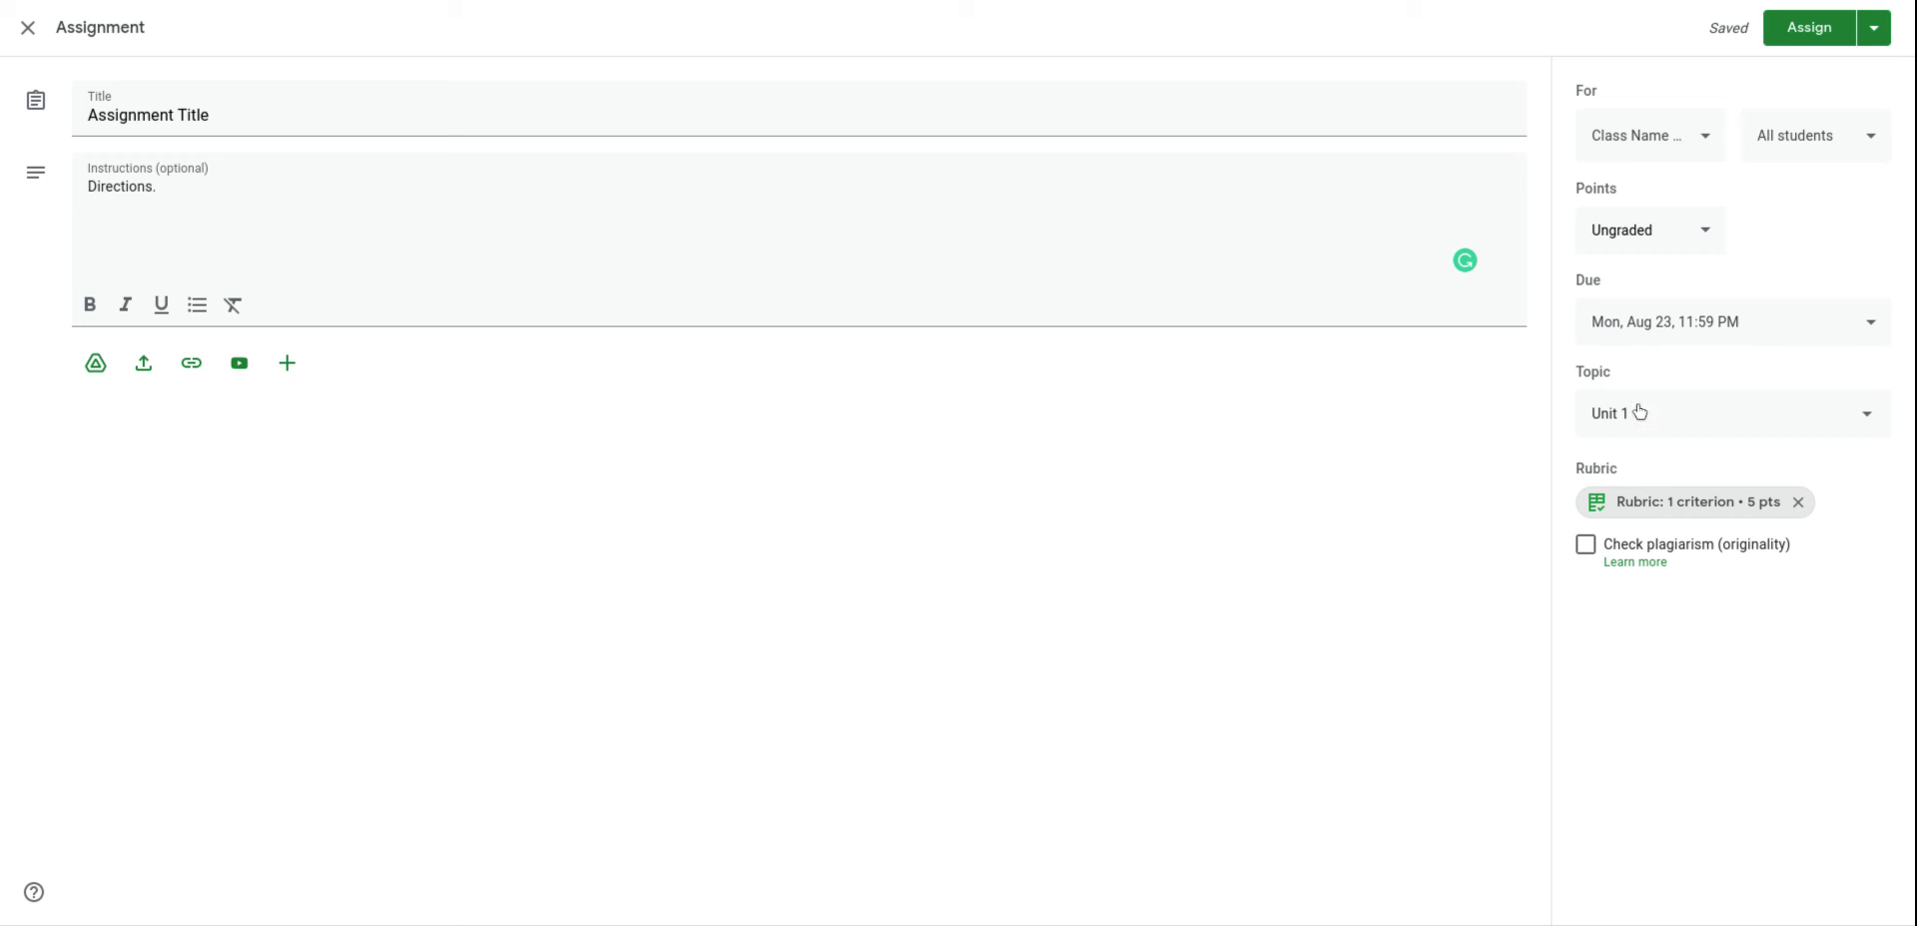
{"action": "left_click", "coordinate": [1815, 36]}
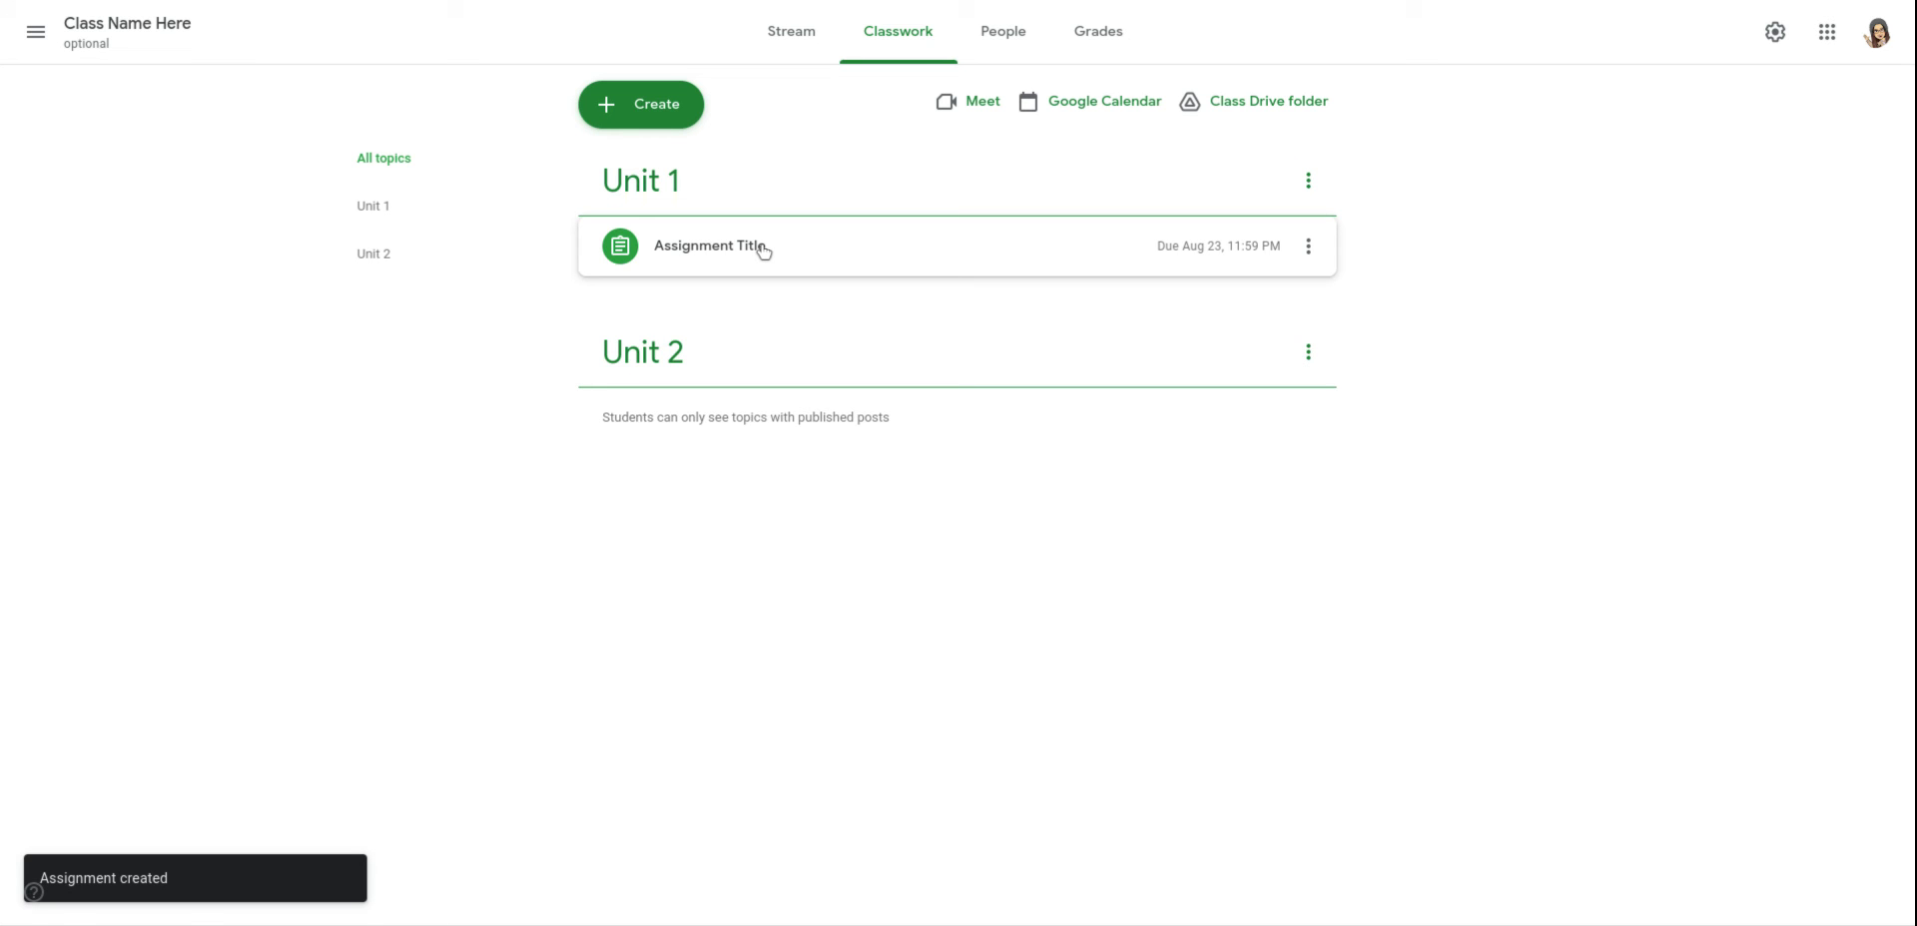
Open the class's Google Calendar, and generate a class Meet link with its visibility to students turned off
{"action": "left_click", "coordinate": [1087, 109]}
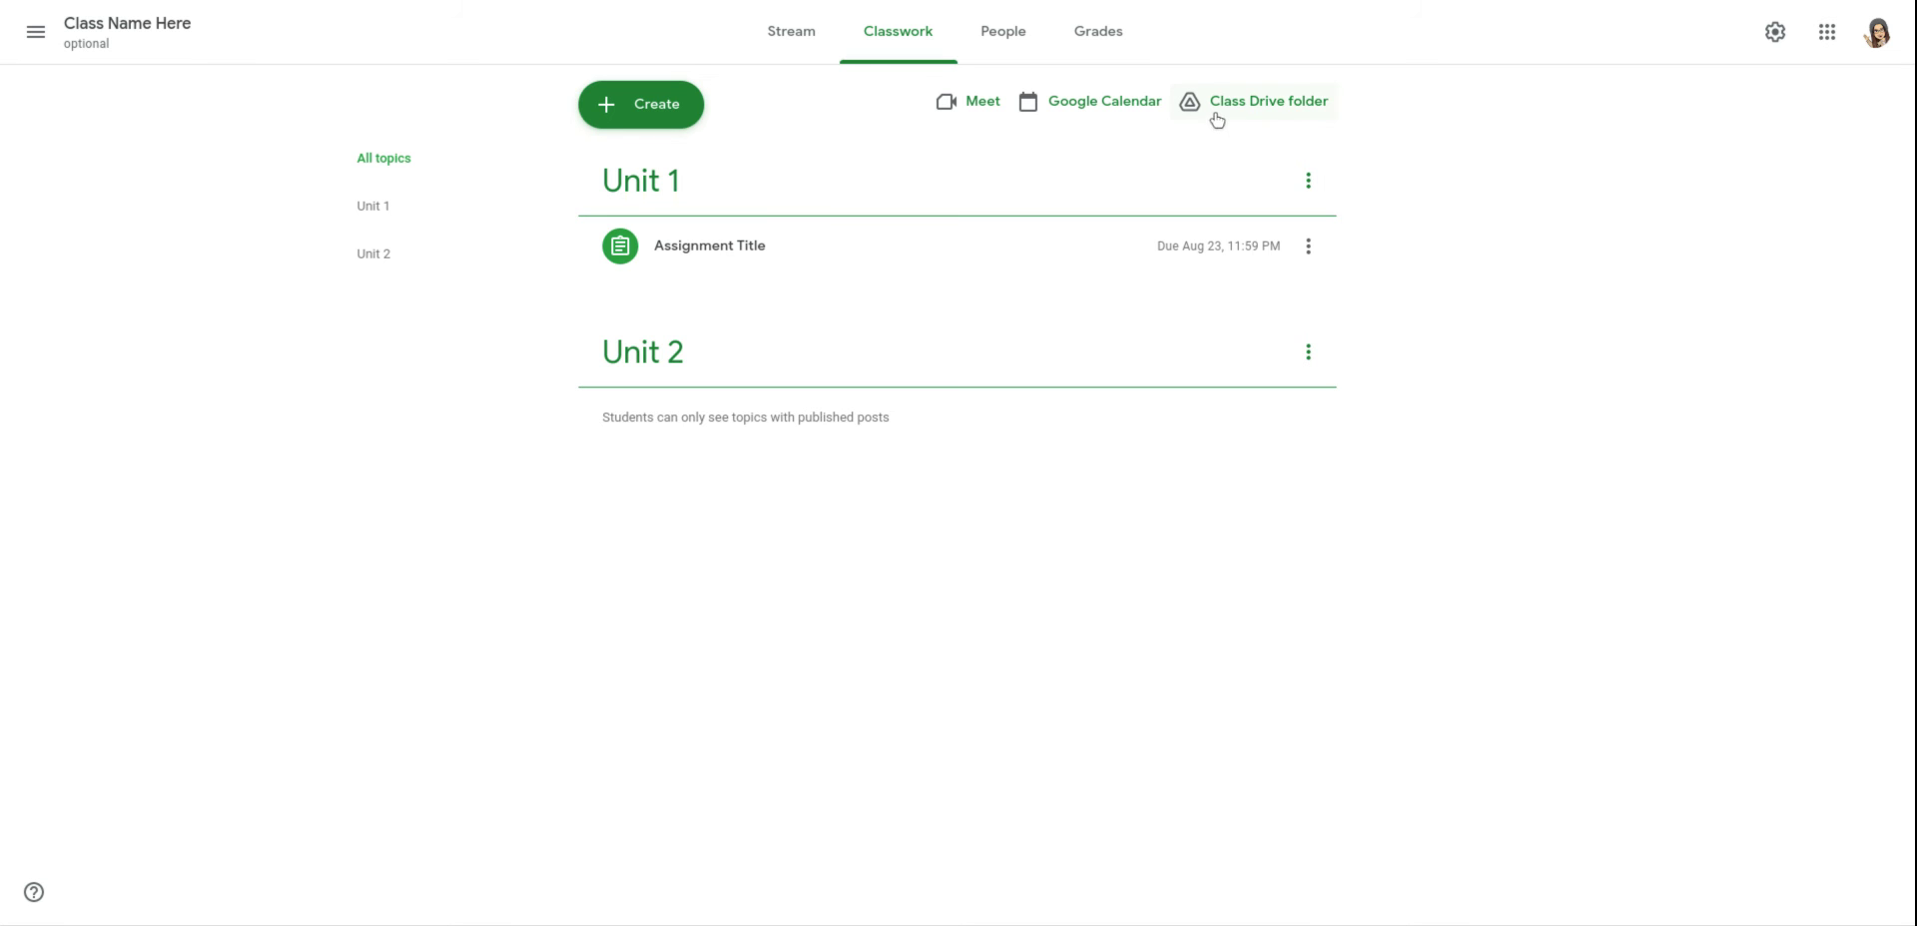
{"action": "left_click", "coordinate": [973, 104]}
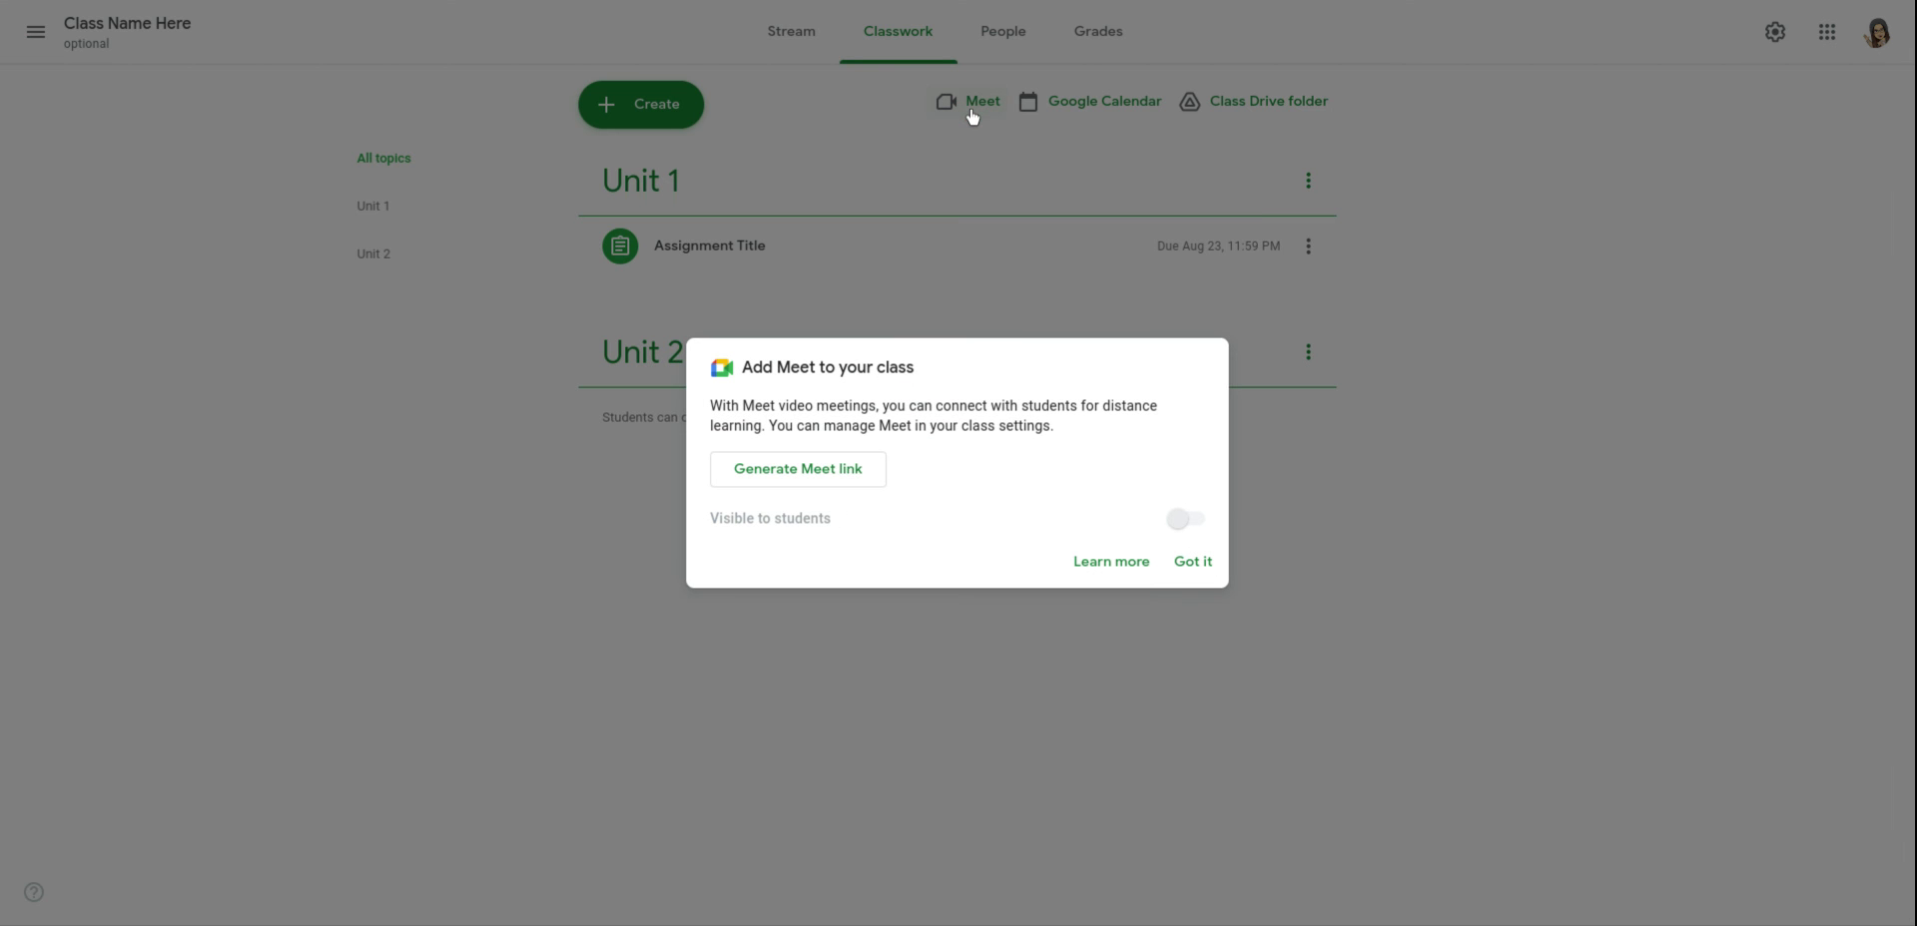
{"action": "left_click", "coordinate": [828, 471]}
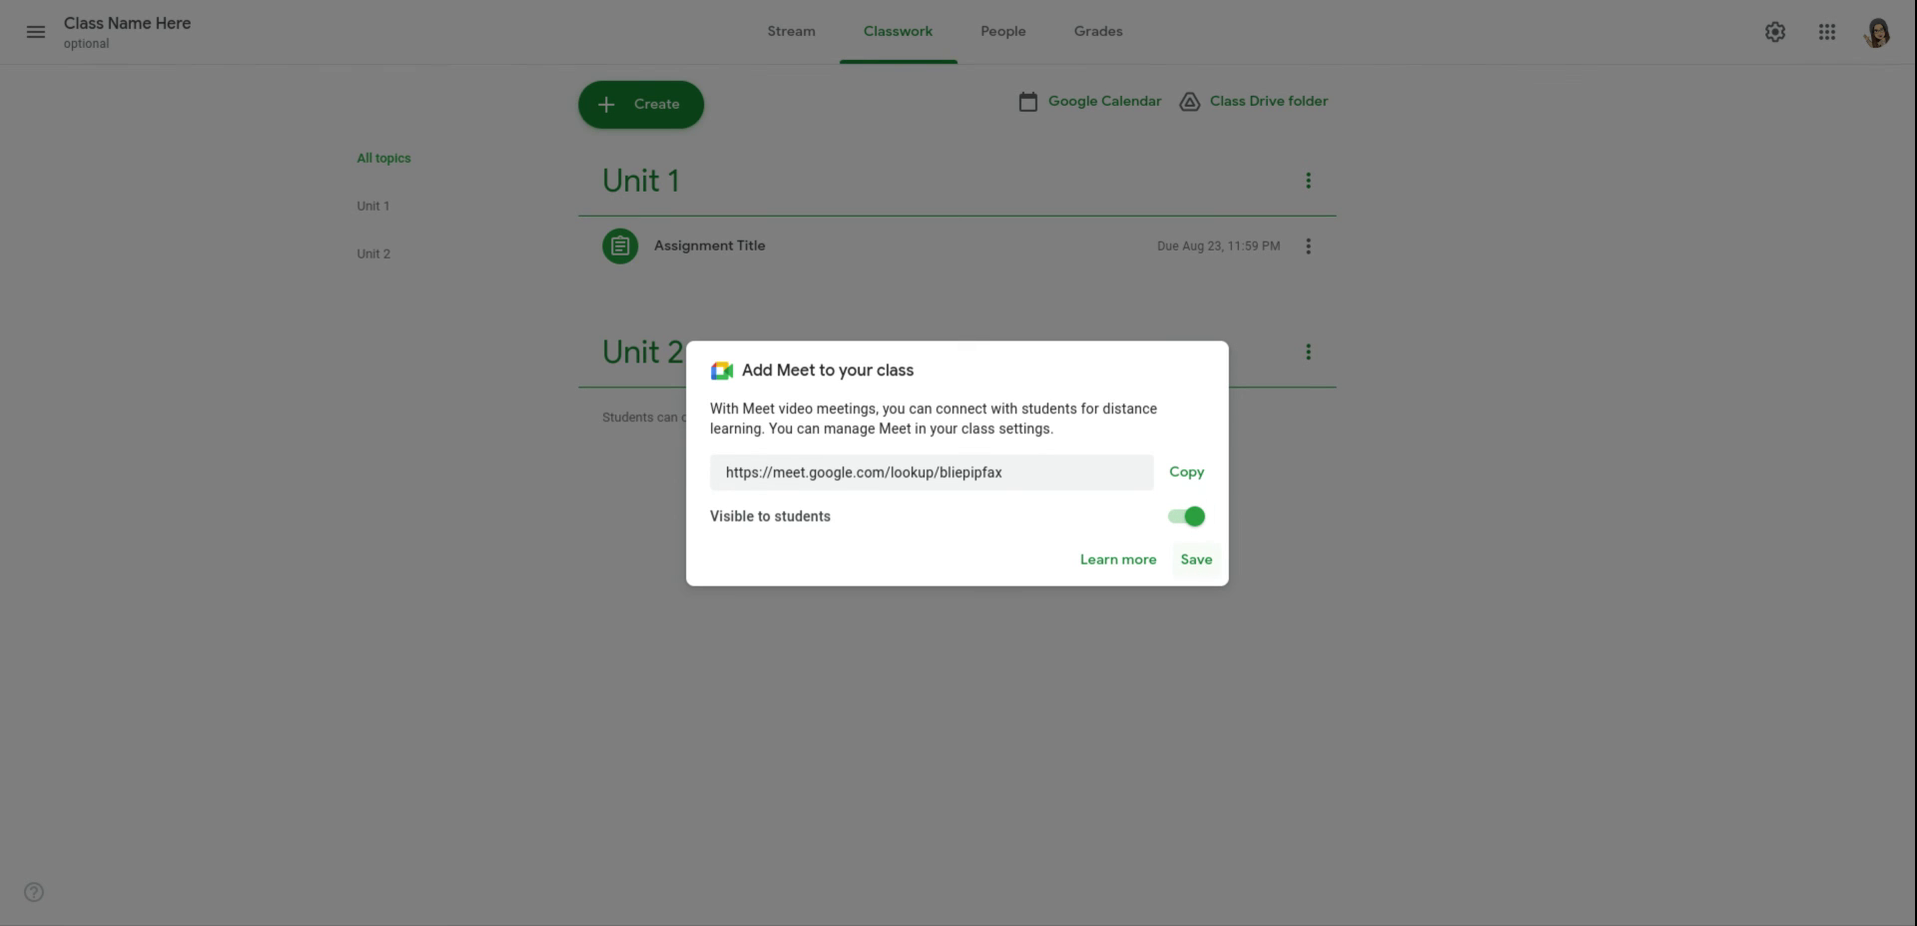
{"action": "left_click", "coordinate": [1186, 516]}
{"action": "left_click", "coordinate": [1207, 566]}
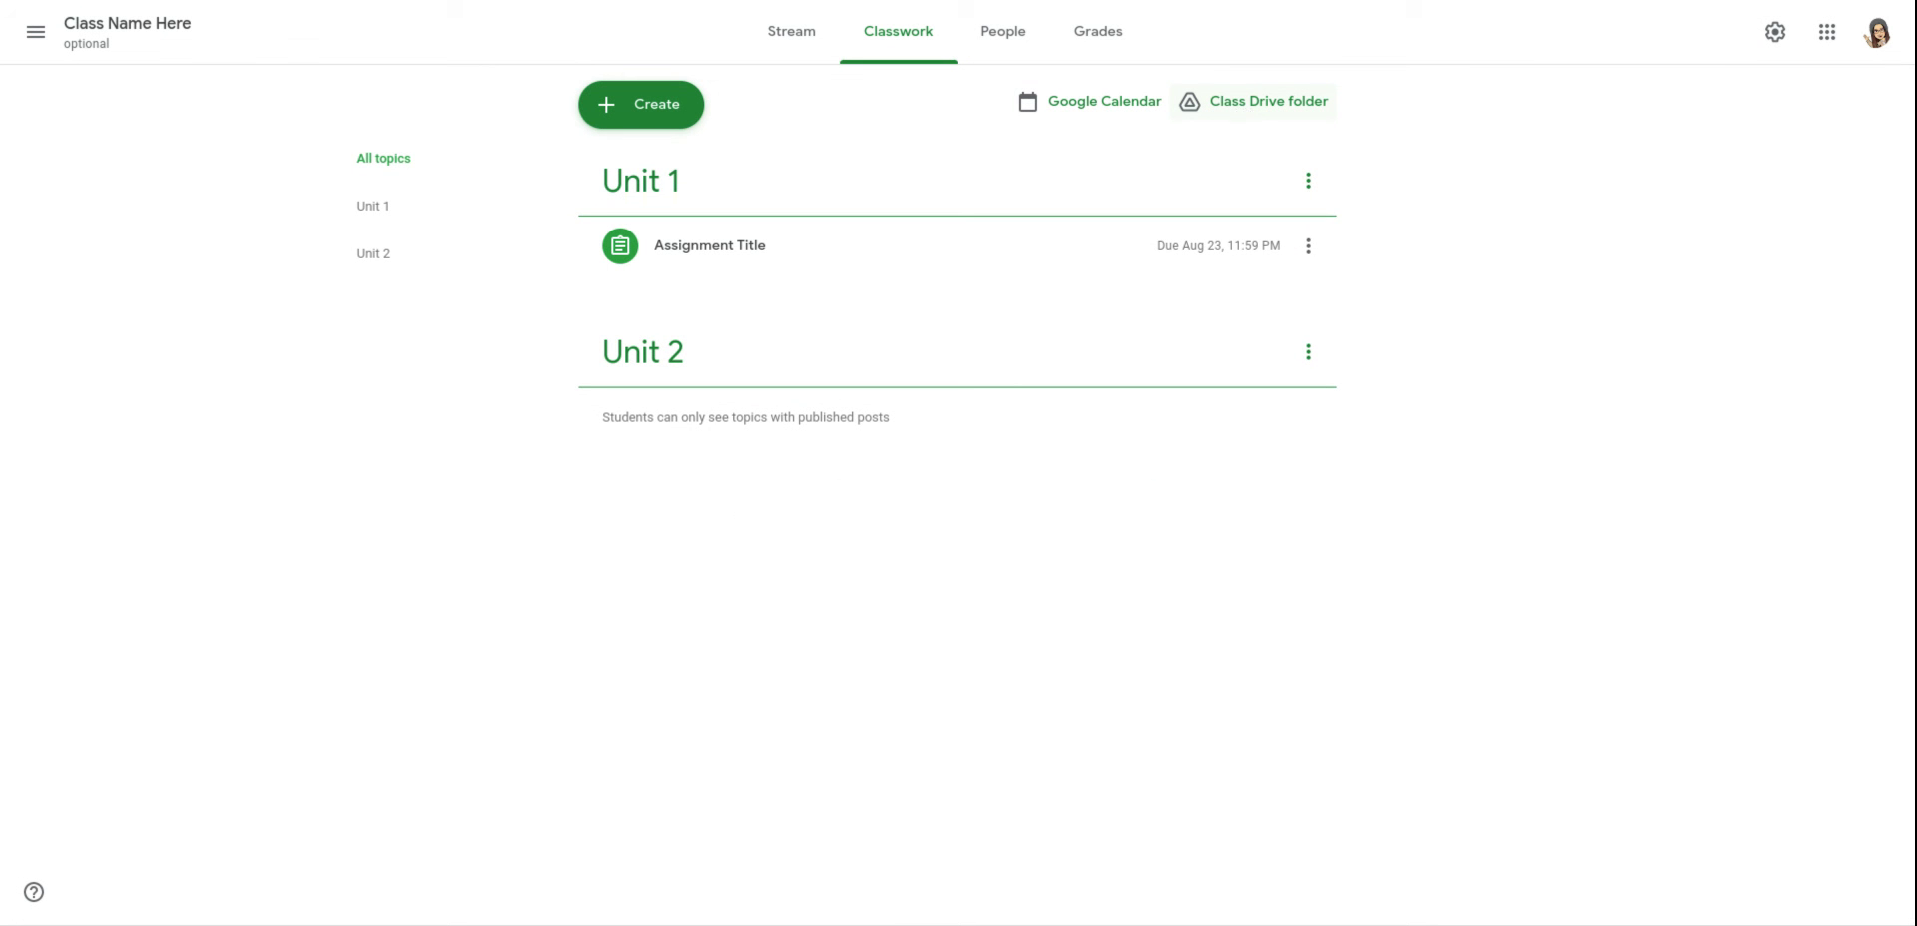
Look at the class Drive folder and at the class's People and Grades pages
{"action": "left_click", "coordinate": [1242, 108]}
{"action": "left_click", "coordinate": [1003, 36]}
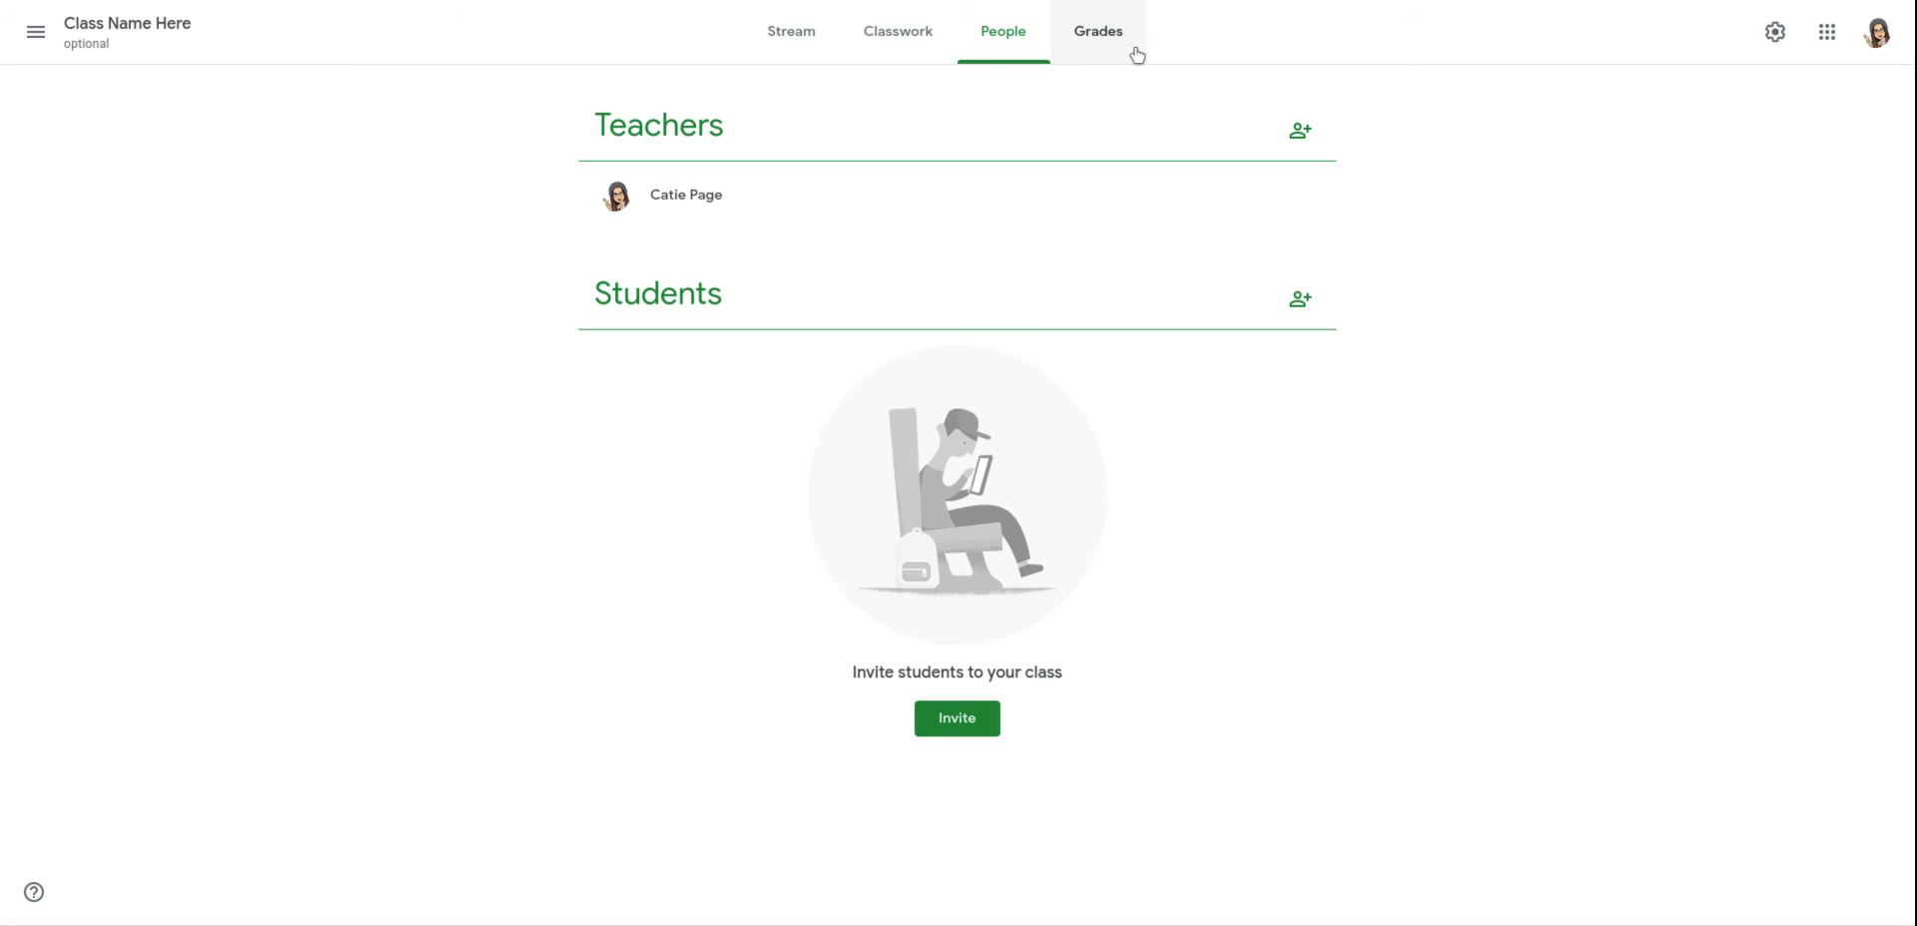
{"action": "left_click", "coordinate": [1121, 45]}
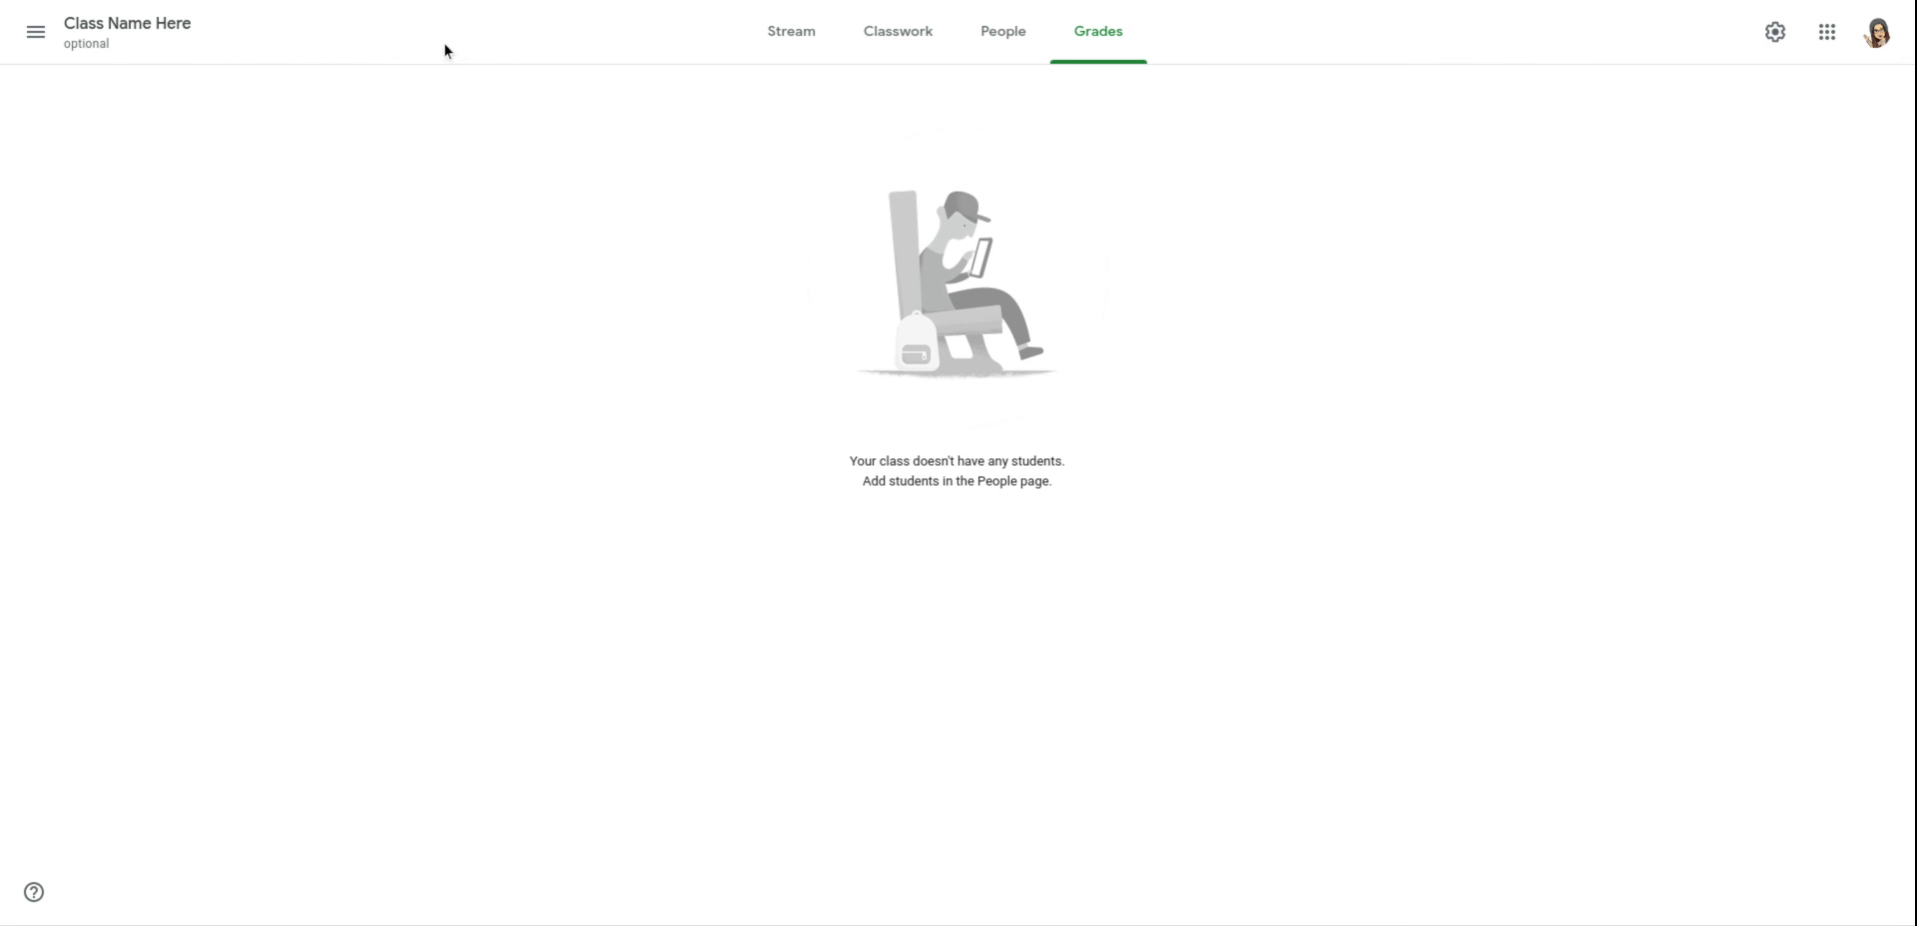
In the class settings, set Stream to "Only teachers can post or comment" and Classwork on the stream to "Hide notifications"
{"action": "left_click", "coordinate": [1774, 32]}
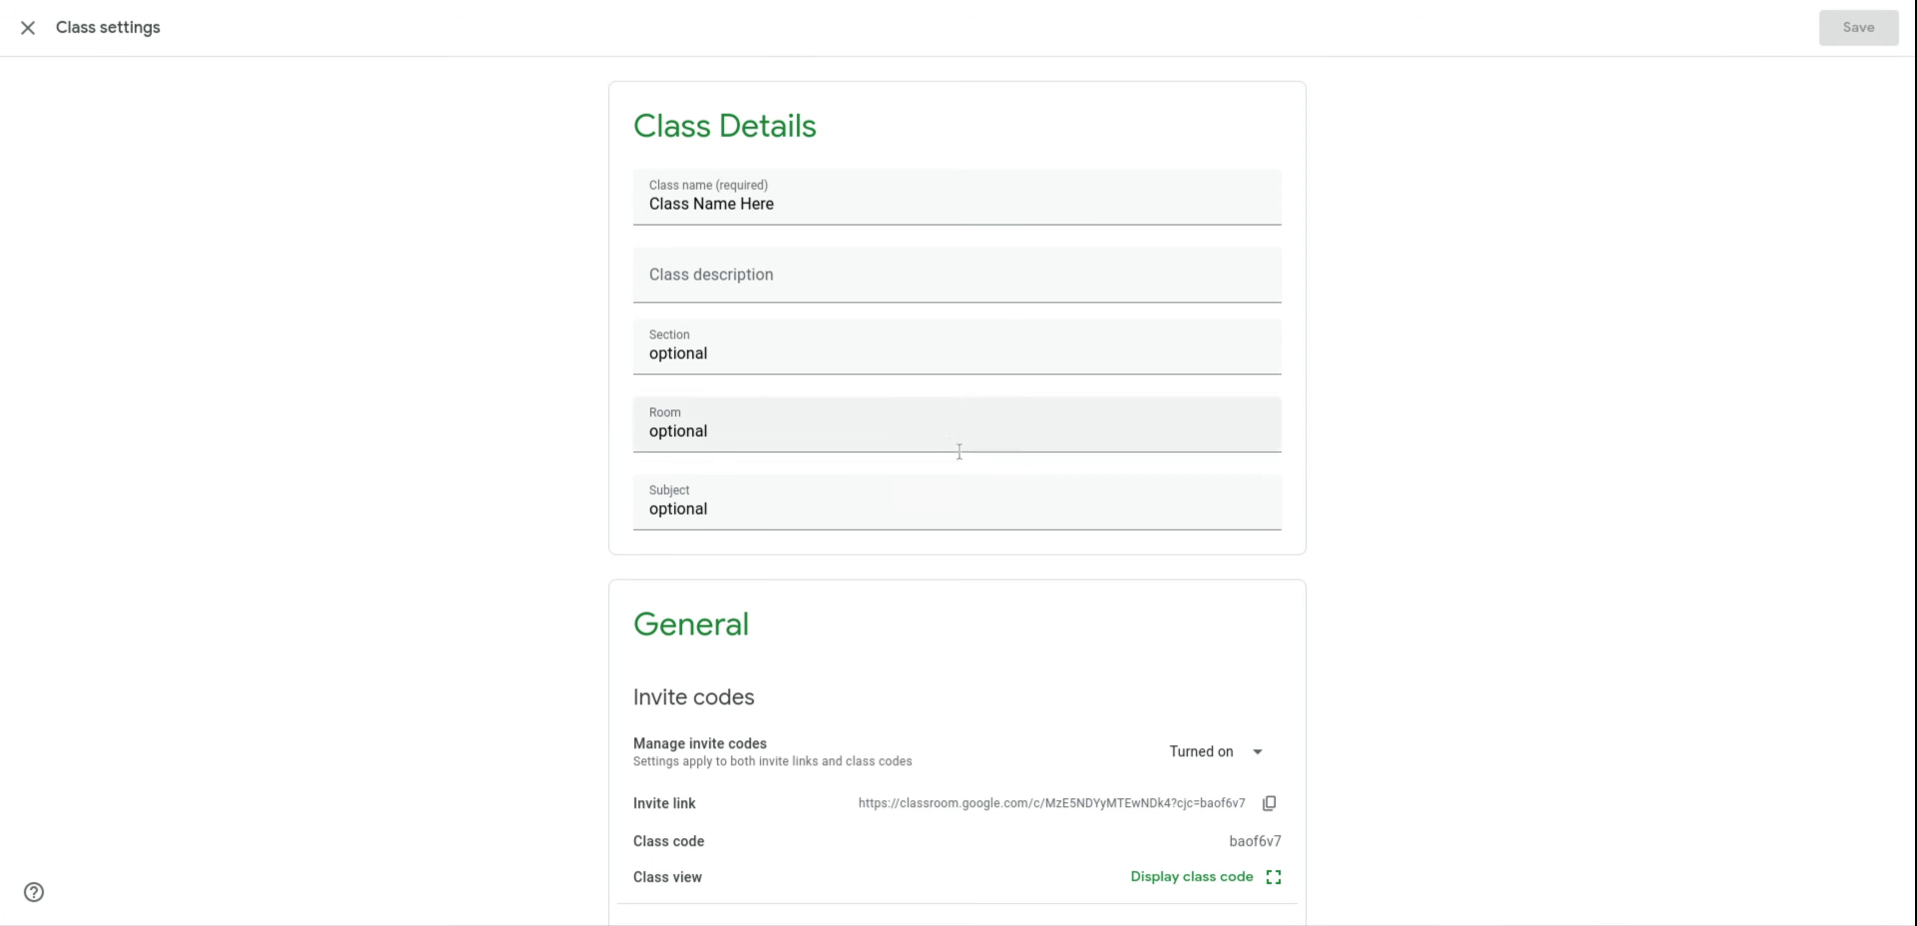
{"action": "scroll", "coordinate": [973, 527], "scroll_direction": "down", "scroll_amount": 4}
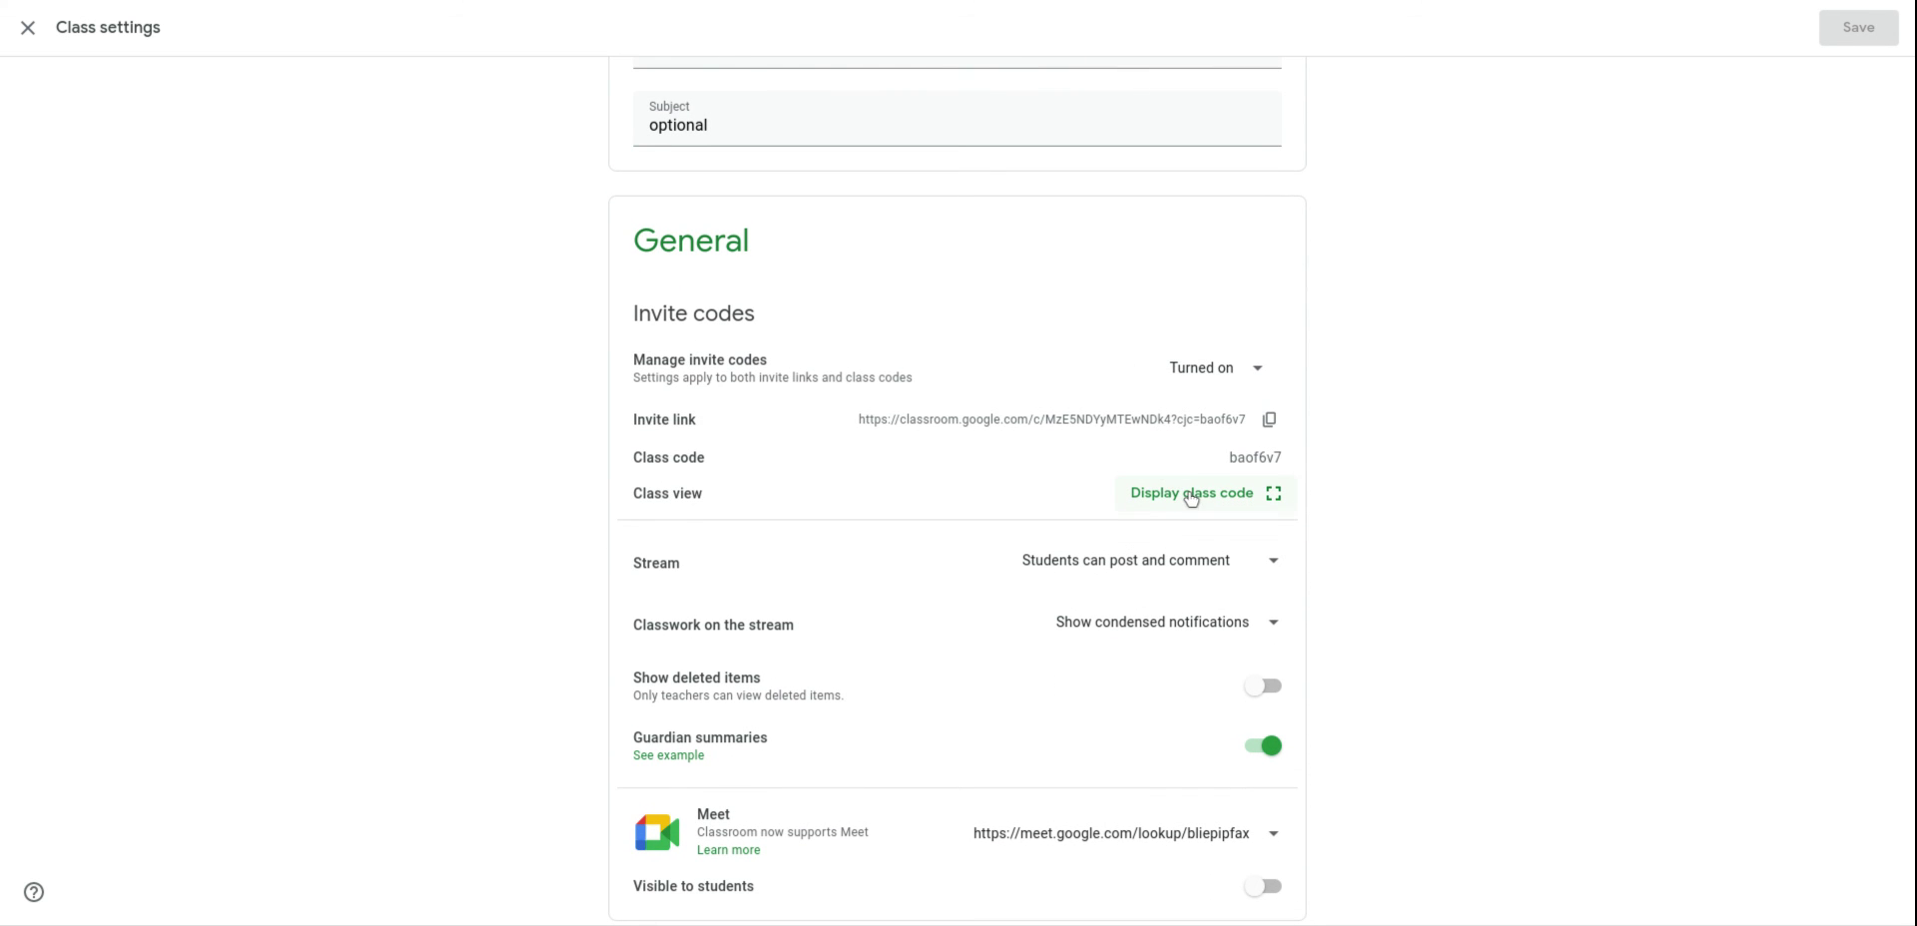
{"action": "scroll", "coordinate": [992, 519], "scroll_direction": "down", "scroll_amount": 2}
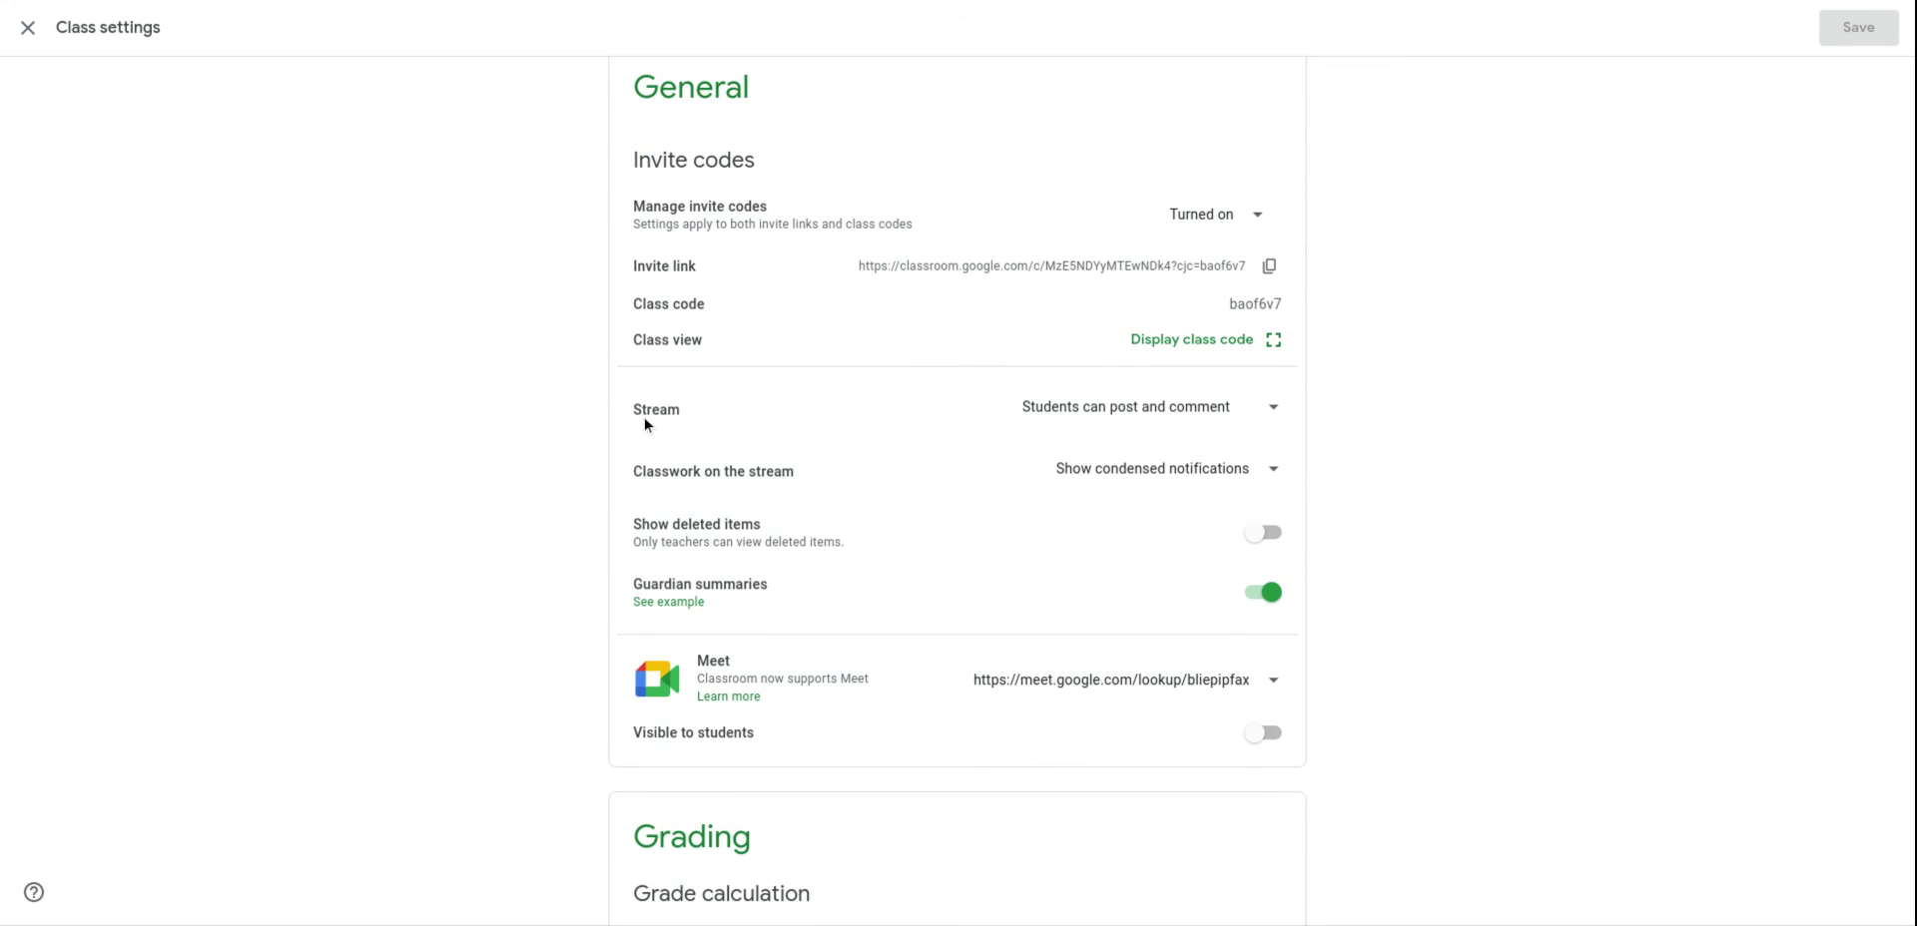
{"action": "left_click", "coordinate": [1283, 421]}
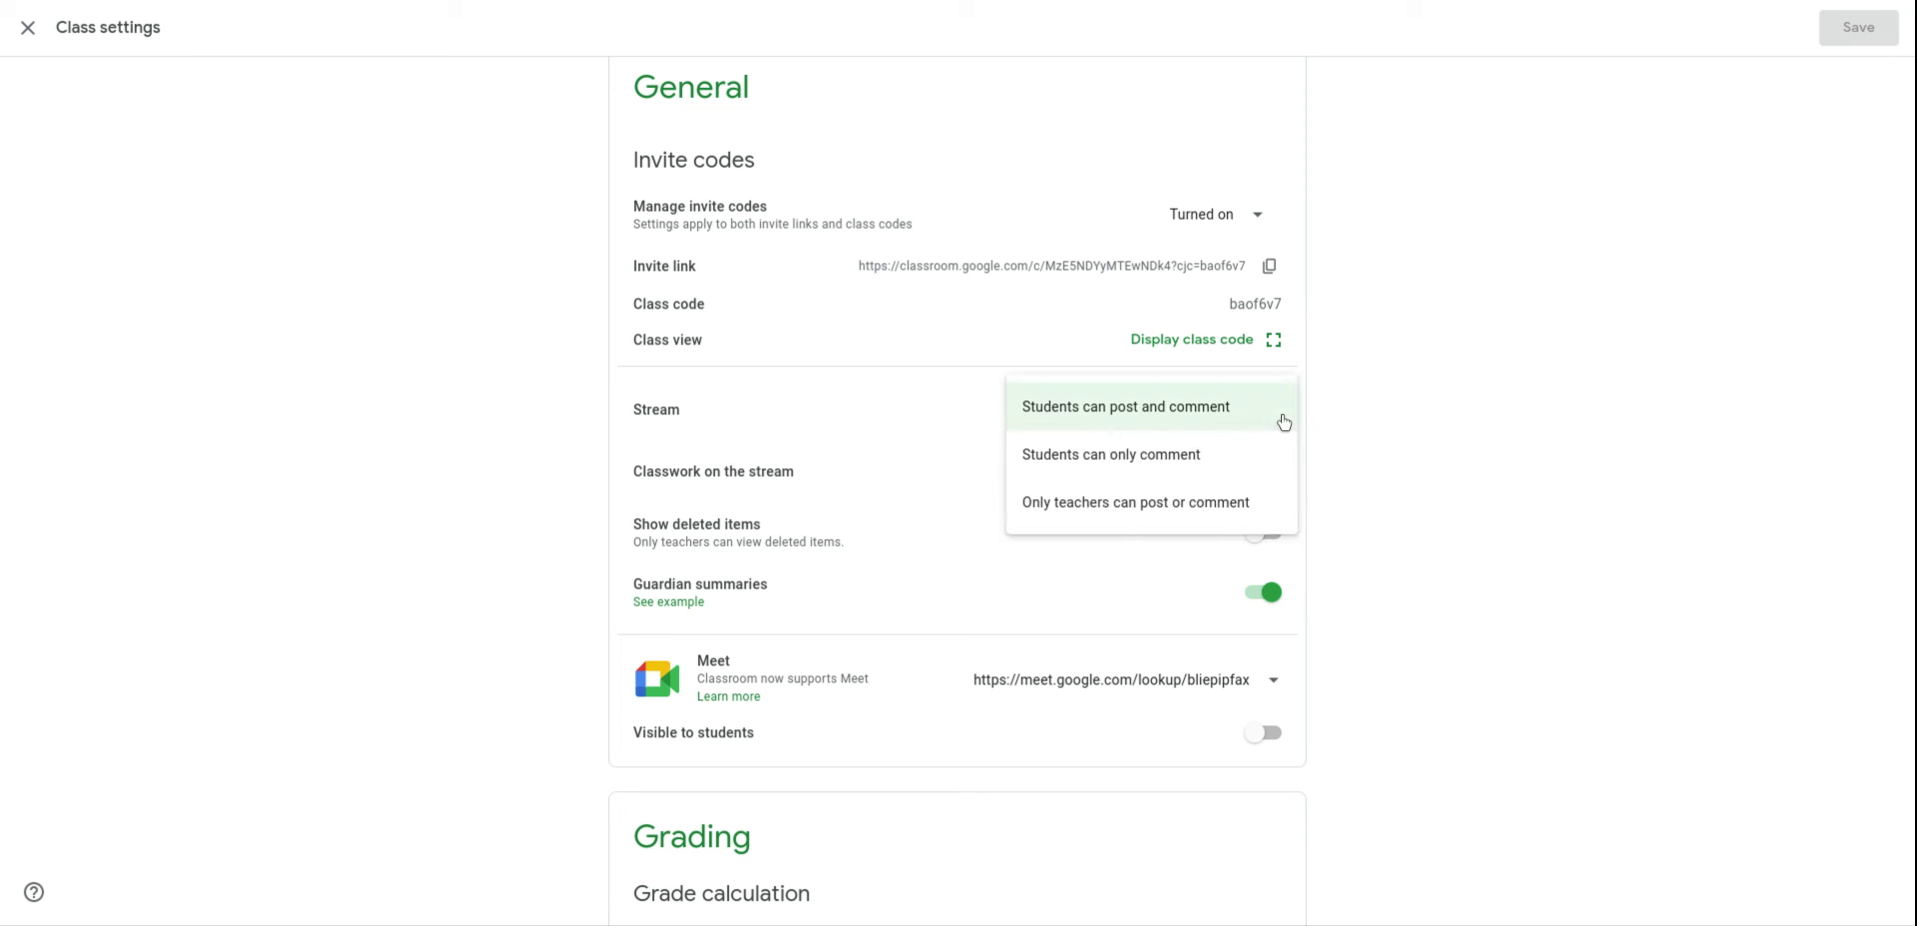
{"action": "left_click", "coordinate": [1243, 502]}
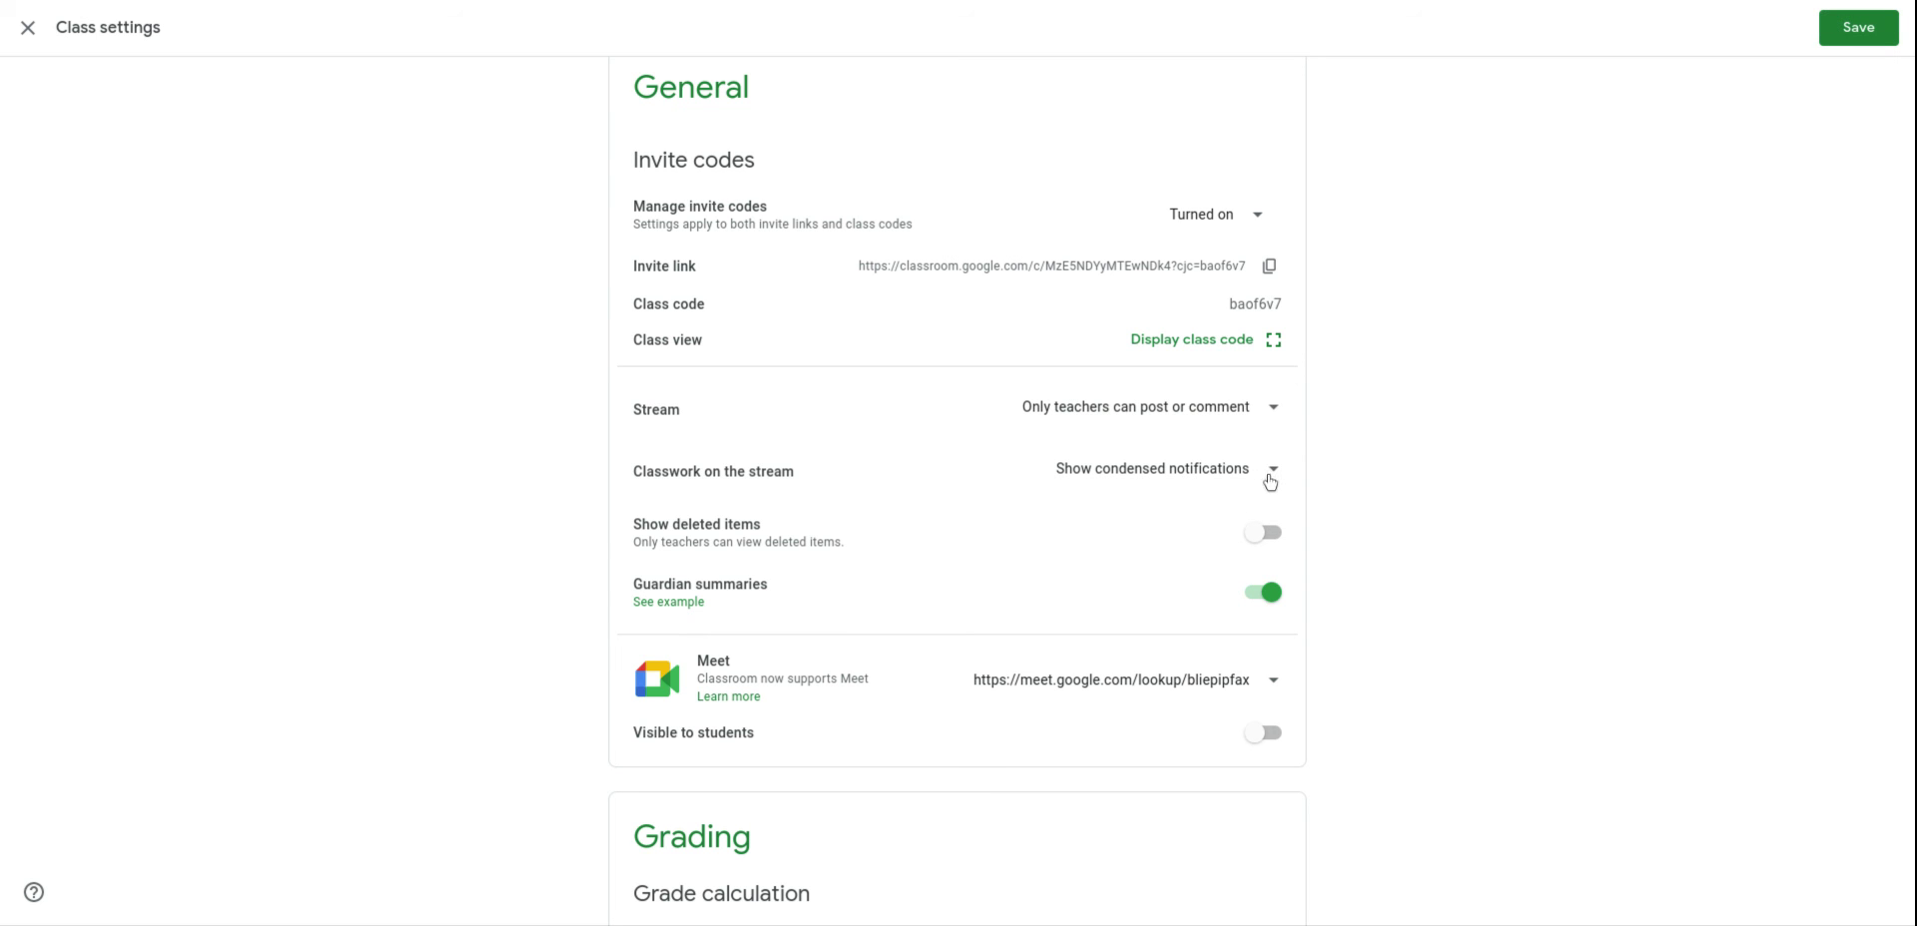
{"action": "left_click", "coordinate": [1270, 482]}
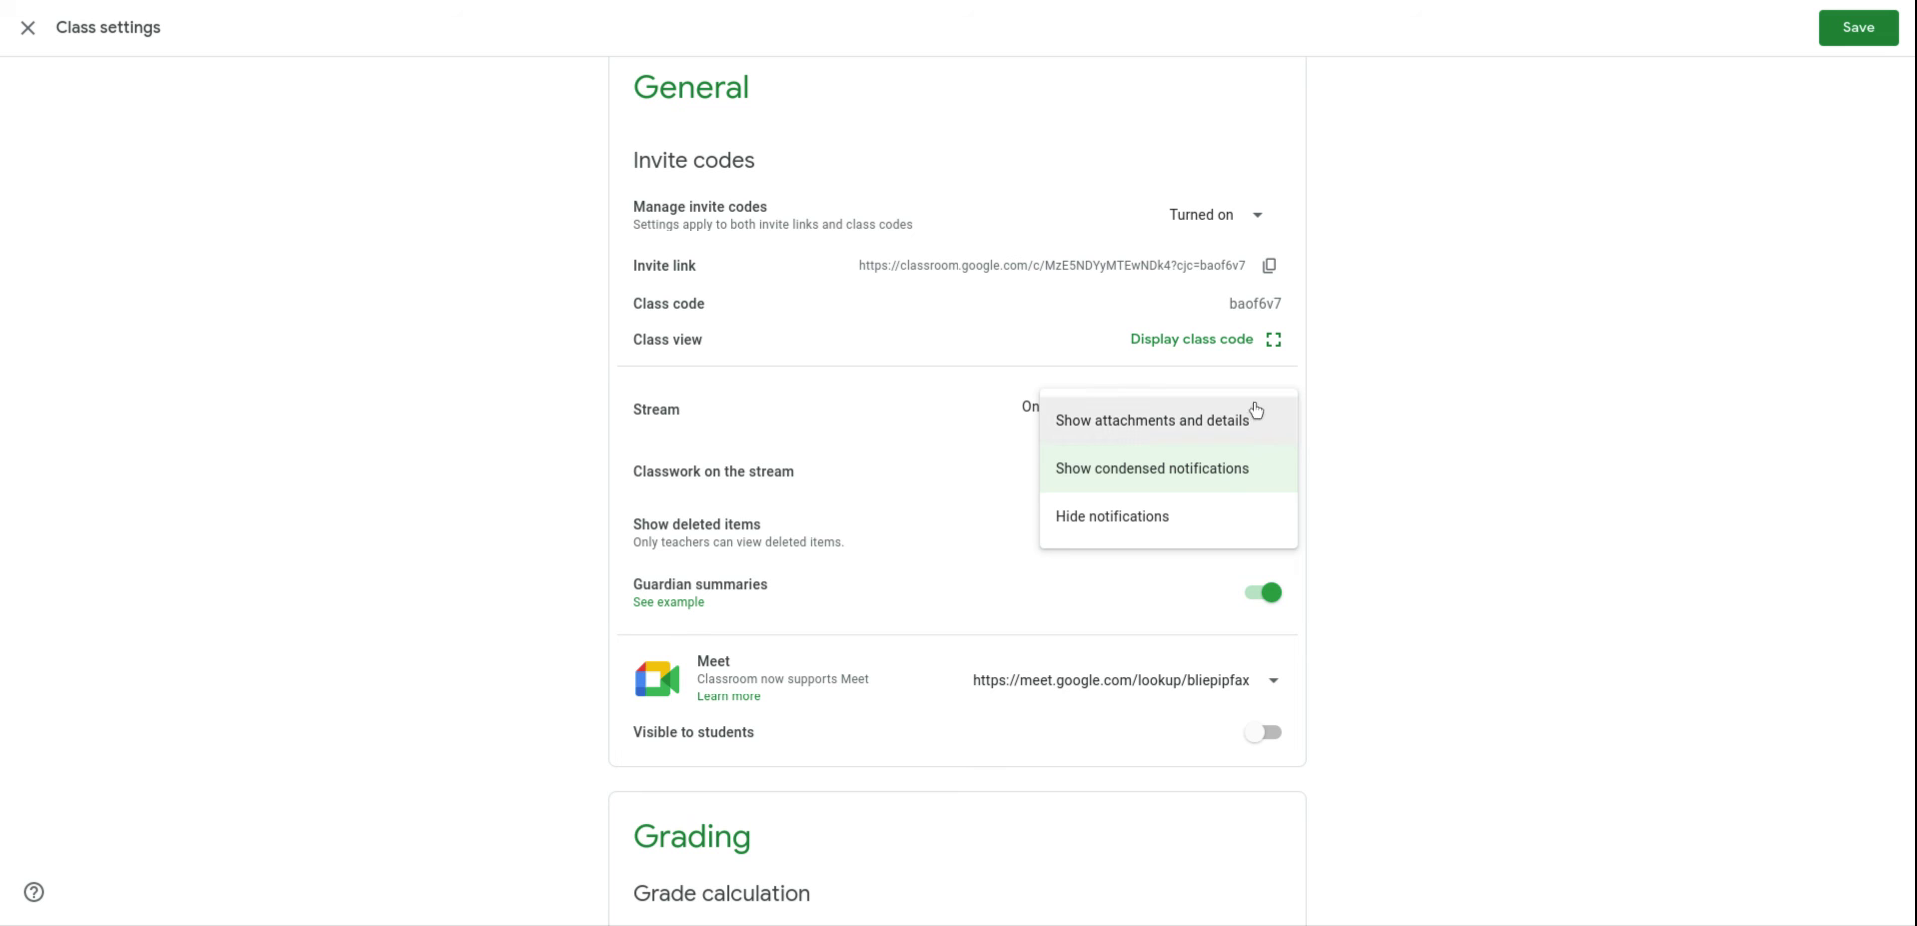
{"action": "left_click", "coordinate": [1226, 529]}
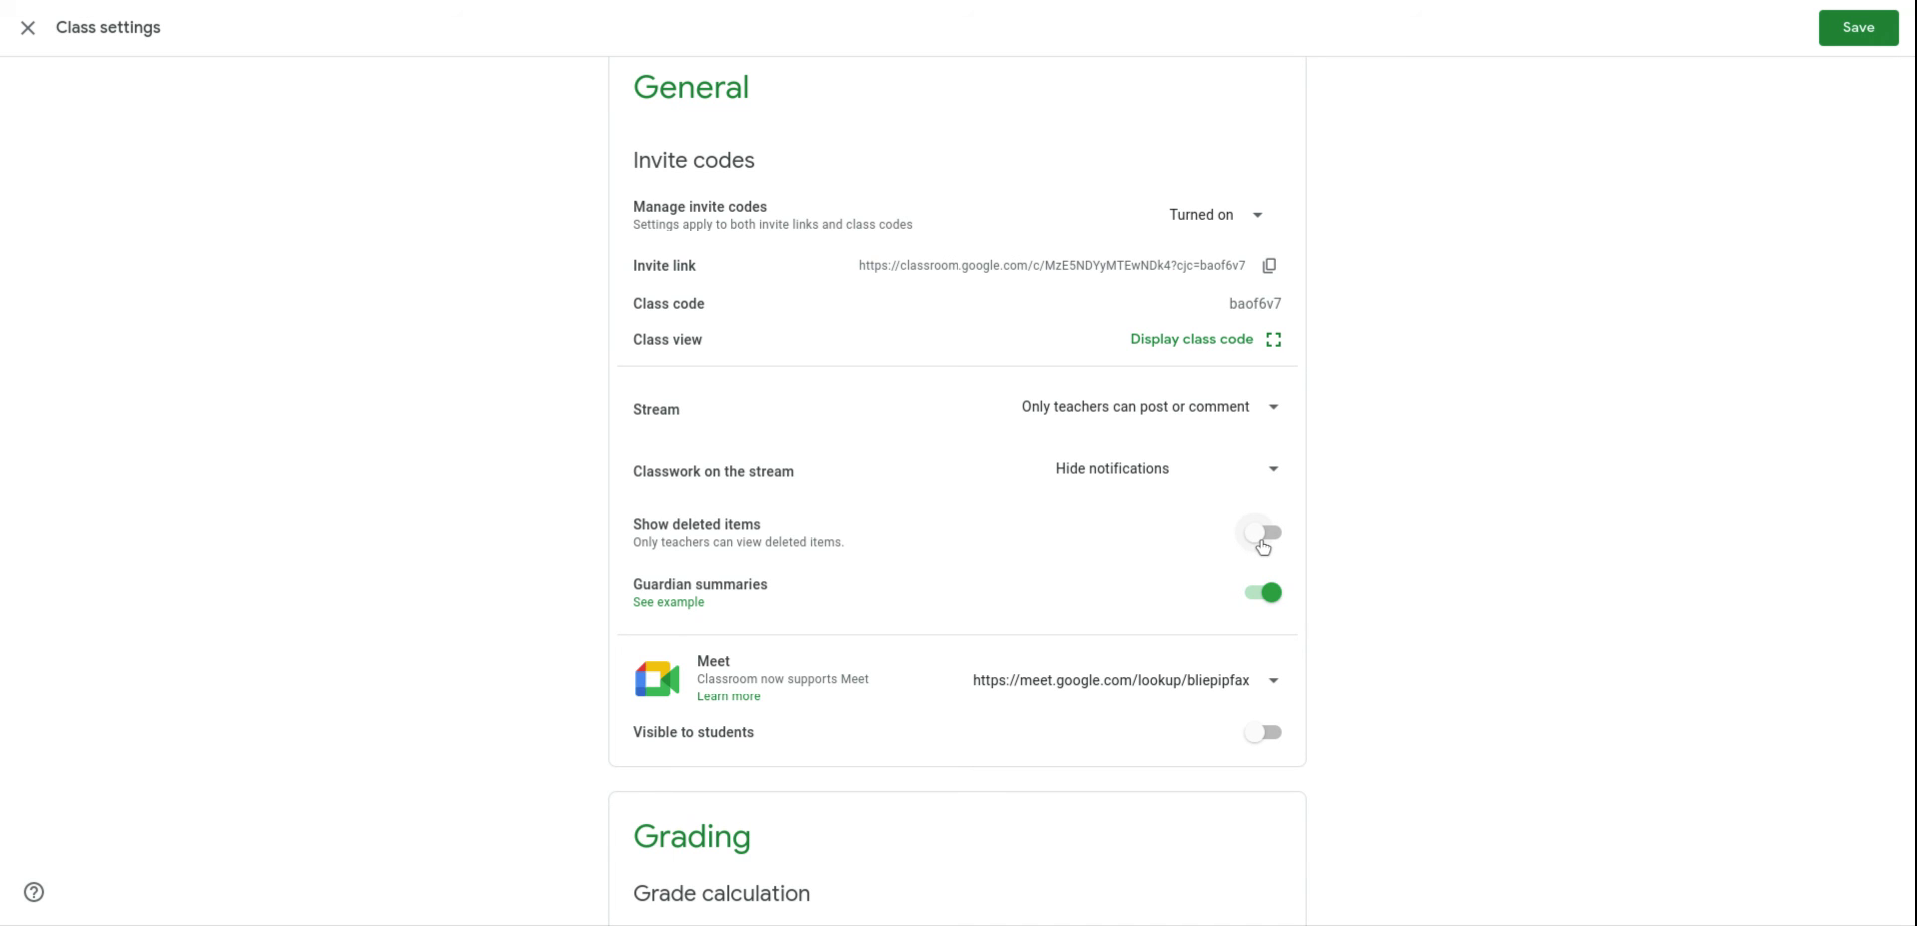
Turn on showing deleted items and open the guardian summaries example
{"action": "left_click", "coordinate": [1259, 539]}
{"action": "left_click", "coordinate": [681, 603]}
Set the overall grade calculation for the class to "Total points"
{"action": "scroll", "coordinate": [801, 576], "scroll_direction": "down", "scroll_amount": 3}
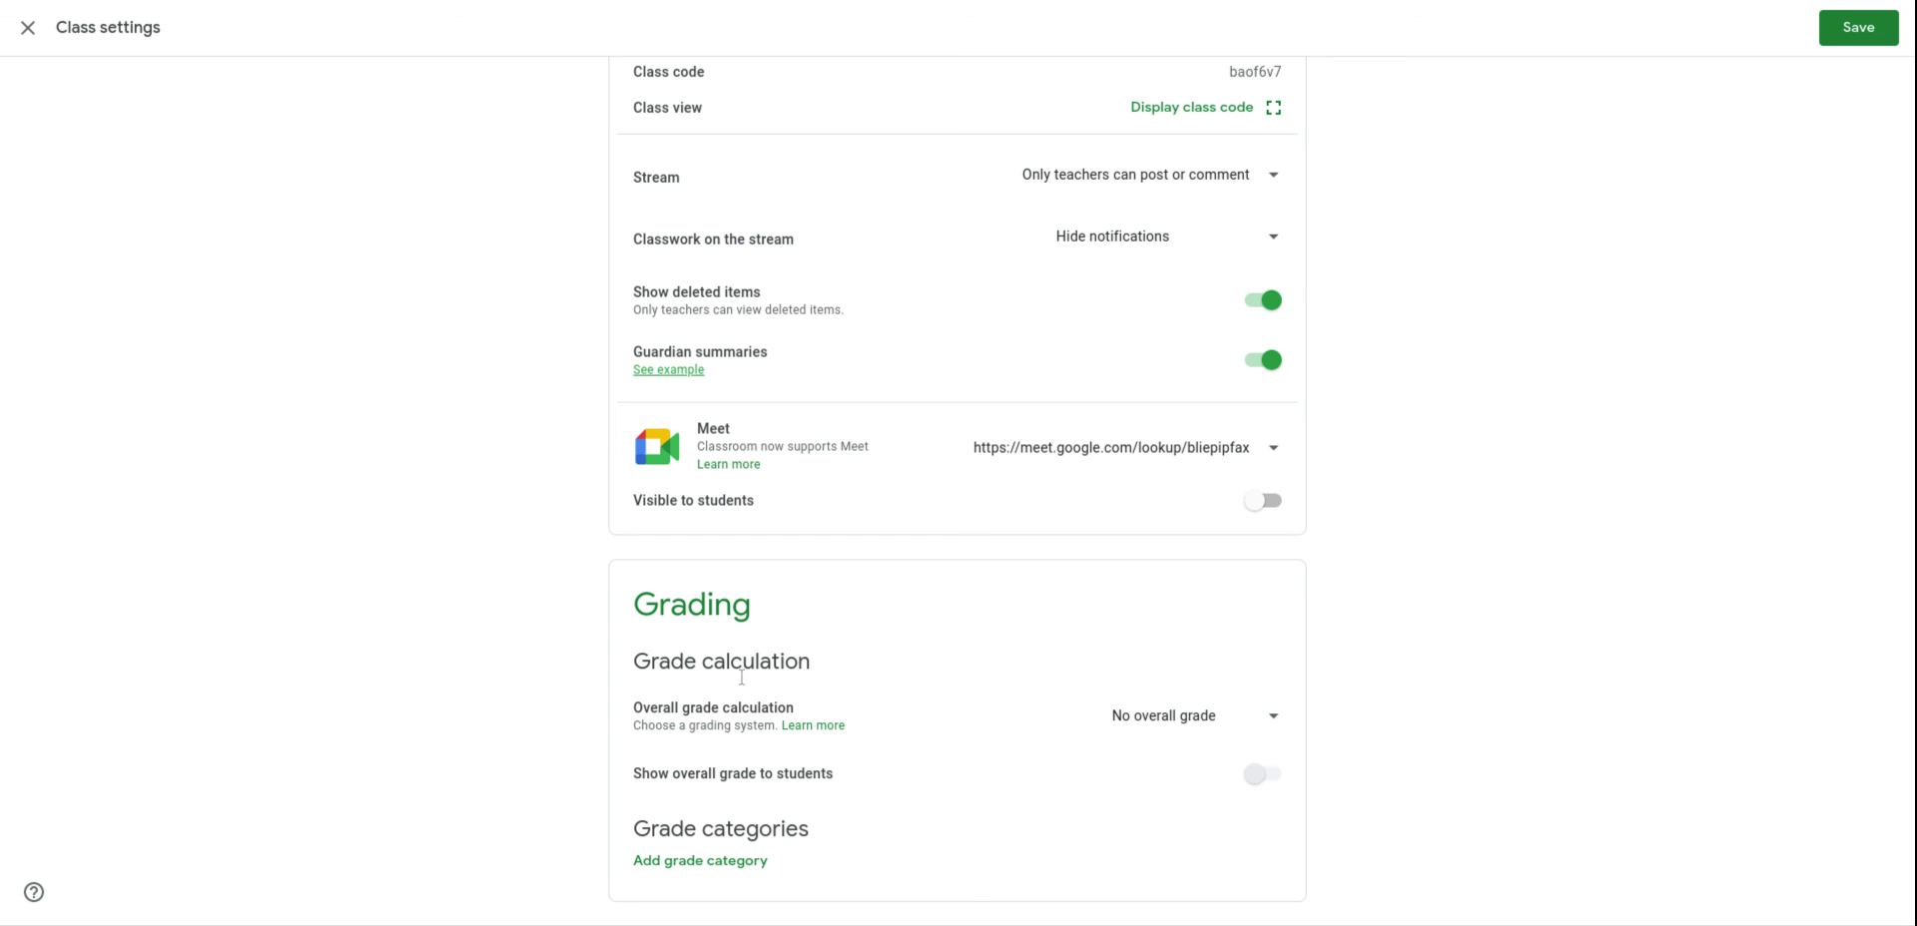
{"action": "left_click", "coordinate": [1232, 717]}
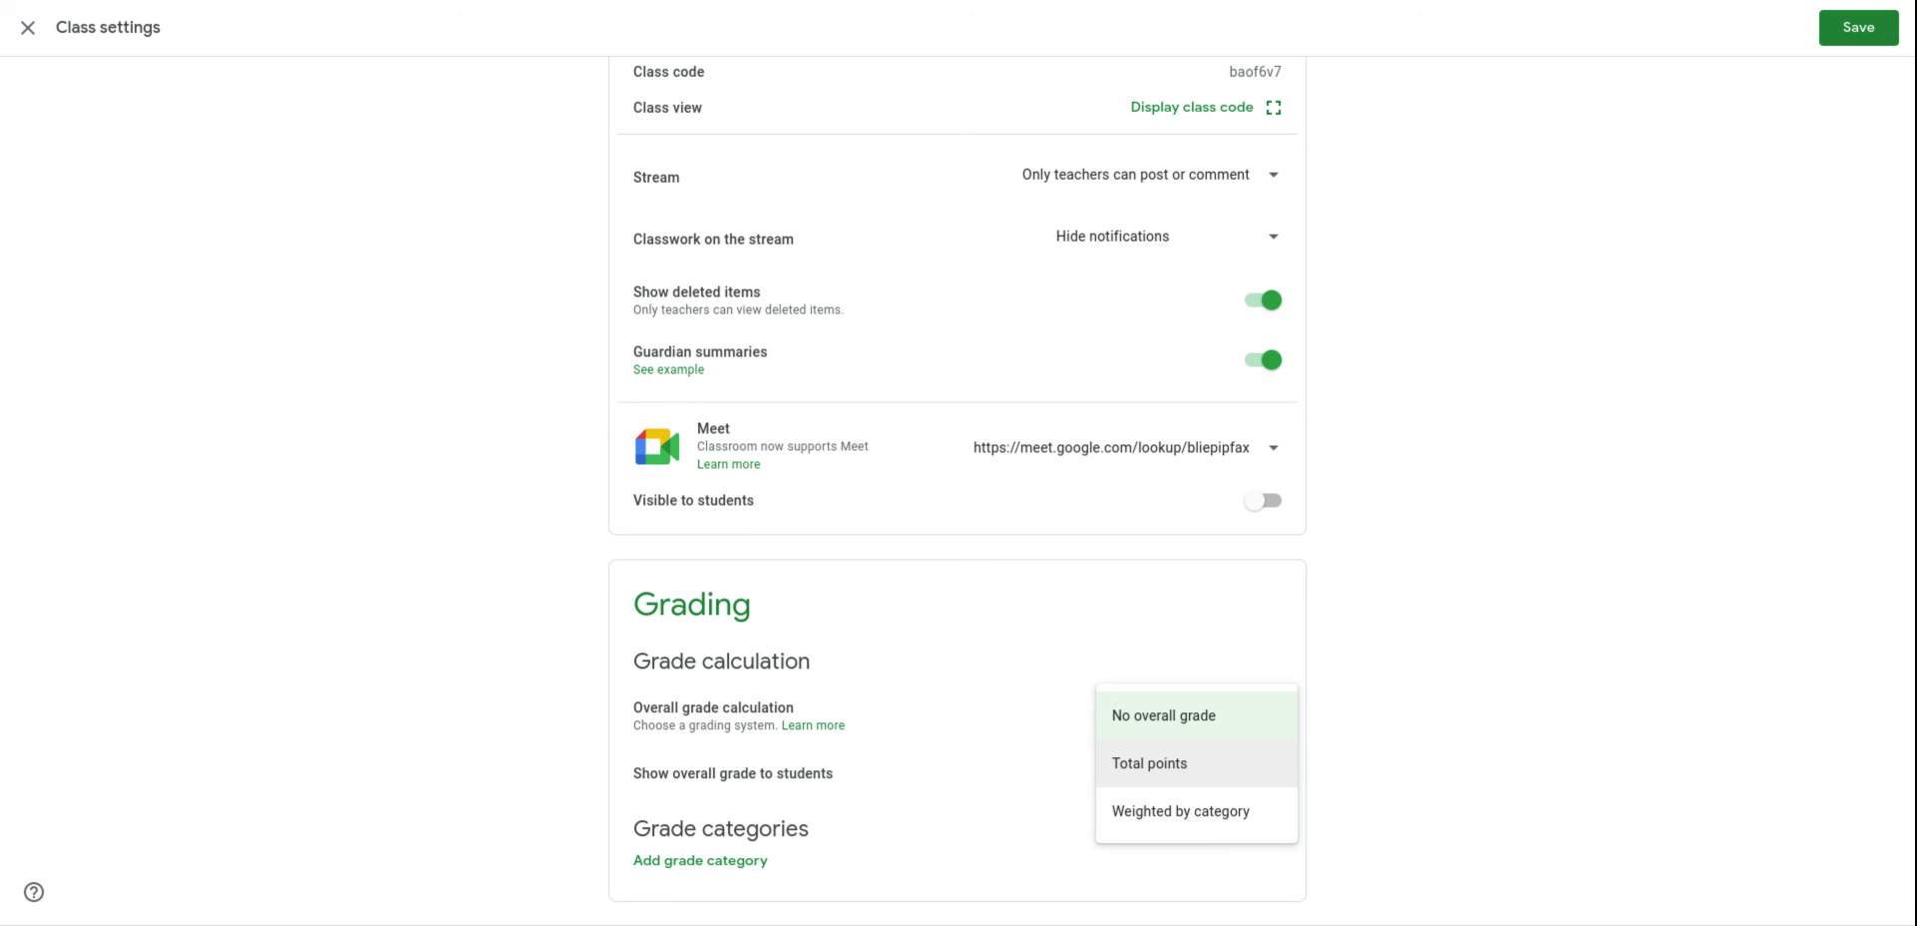
{"action": "left_click", "coordinate": [1227, 769]}
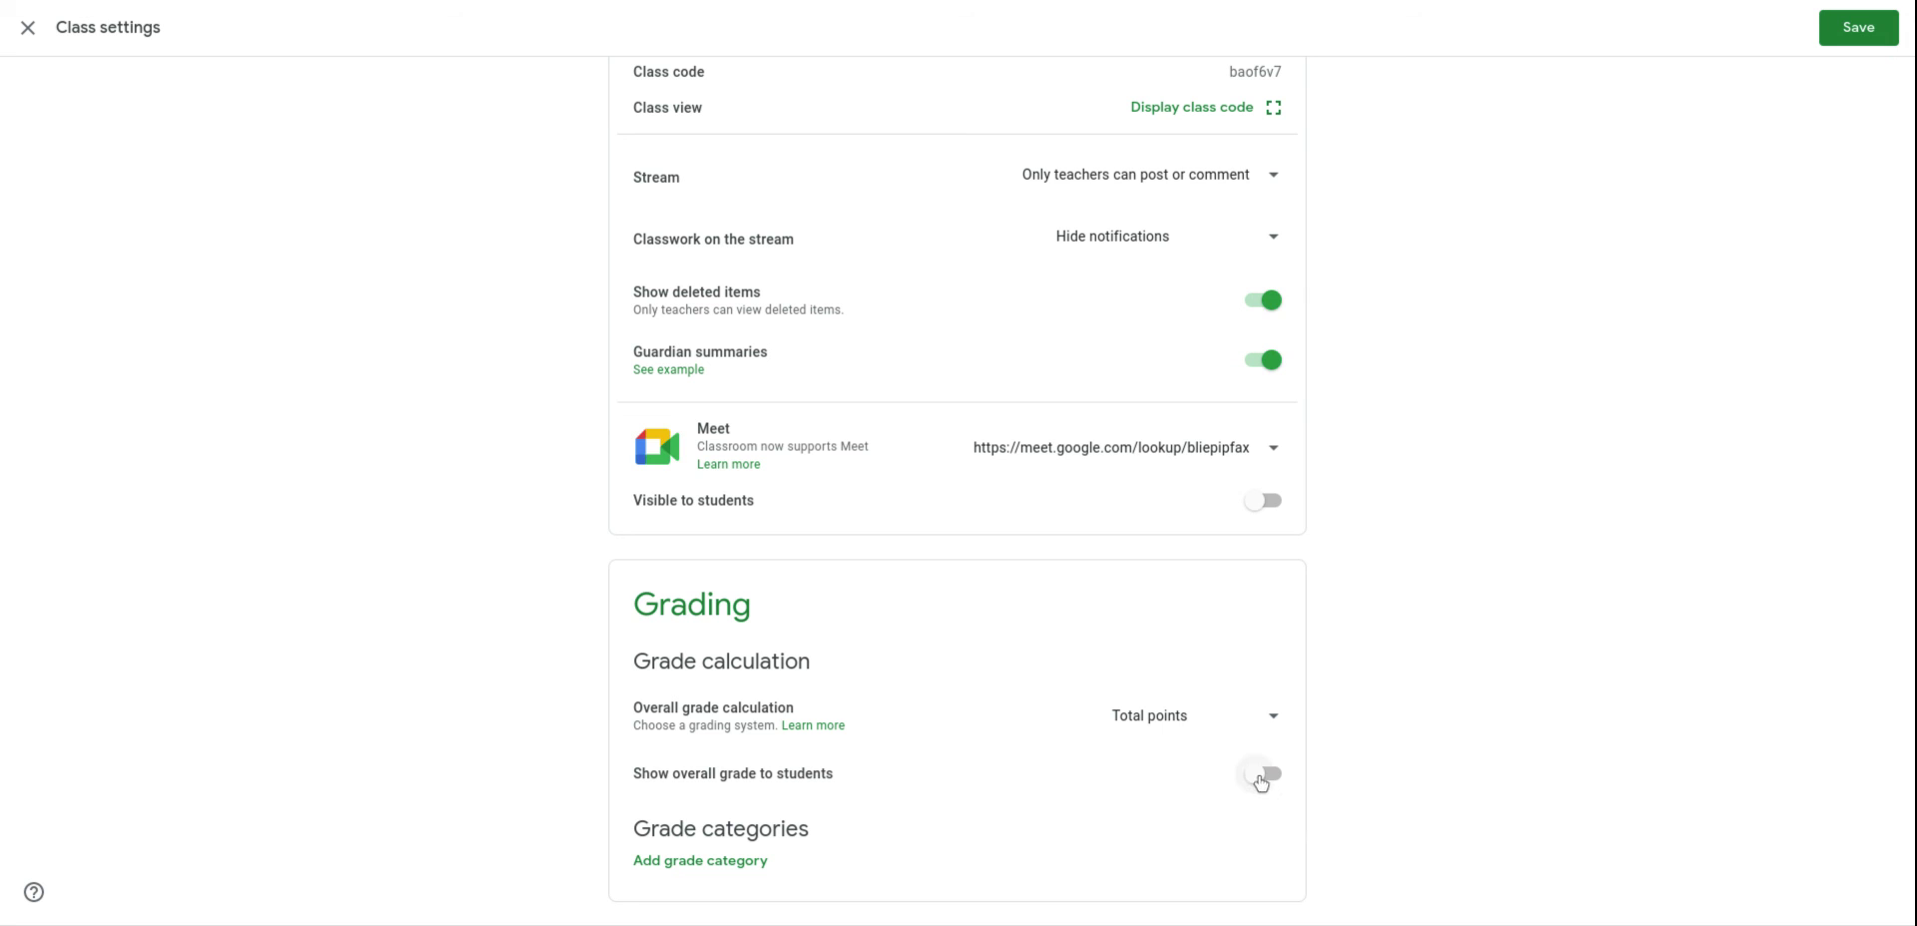
Add a grade category named "Category 1" with 5 default points
{"action": "left_click", "coordinate": [667, 865]}
{"action": "scroll", "coordinate": [634, 754], "scroll_direction": "down", "scroll_amount": 1}
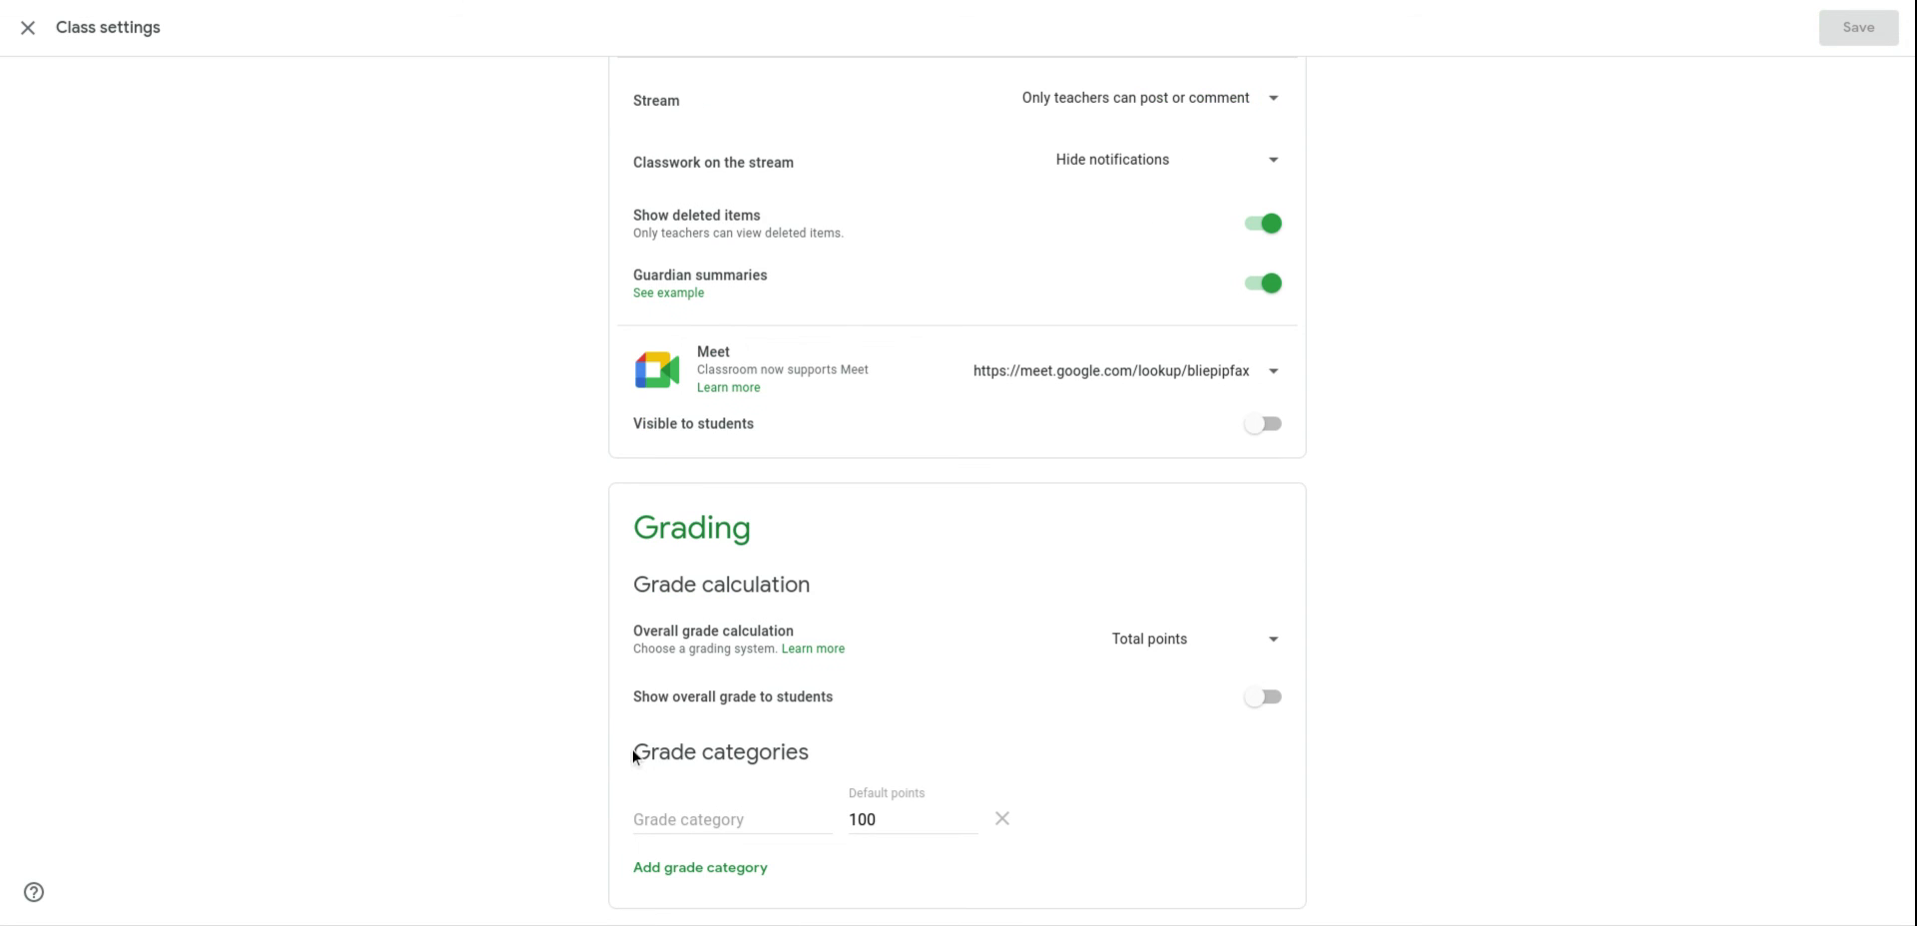
{"action": "left_click", "coordinate": [718, 810]}
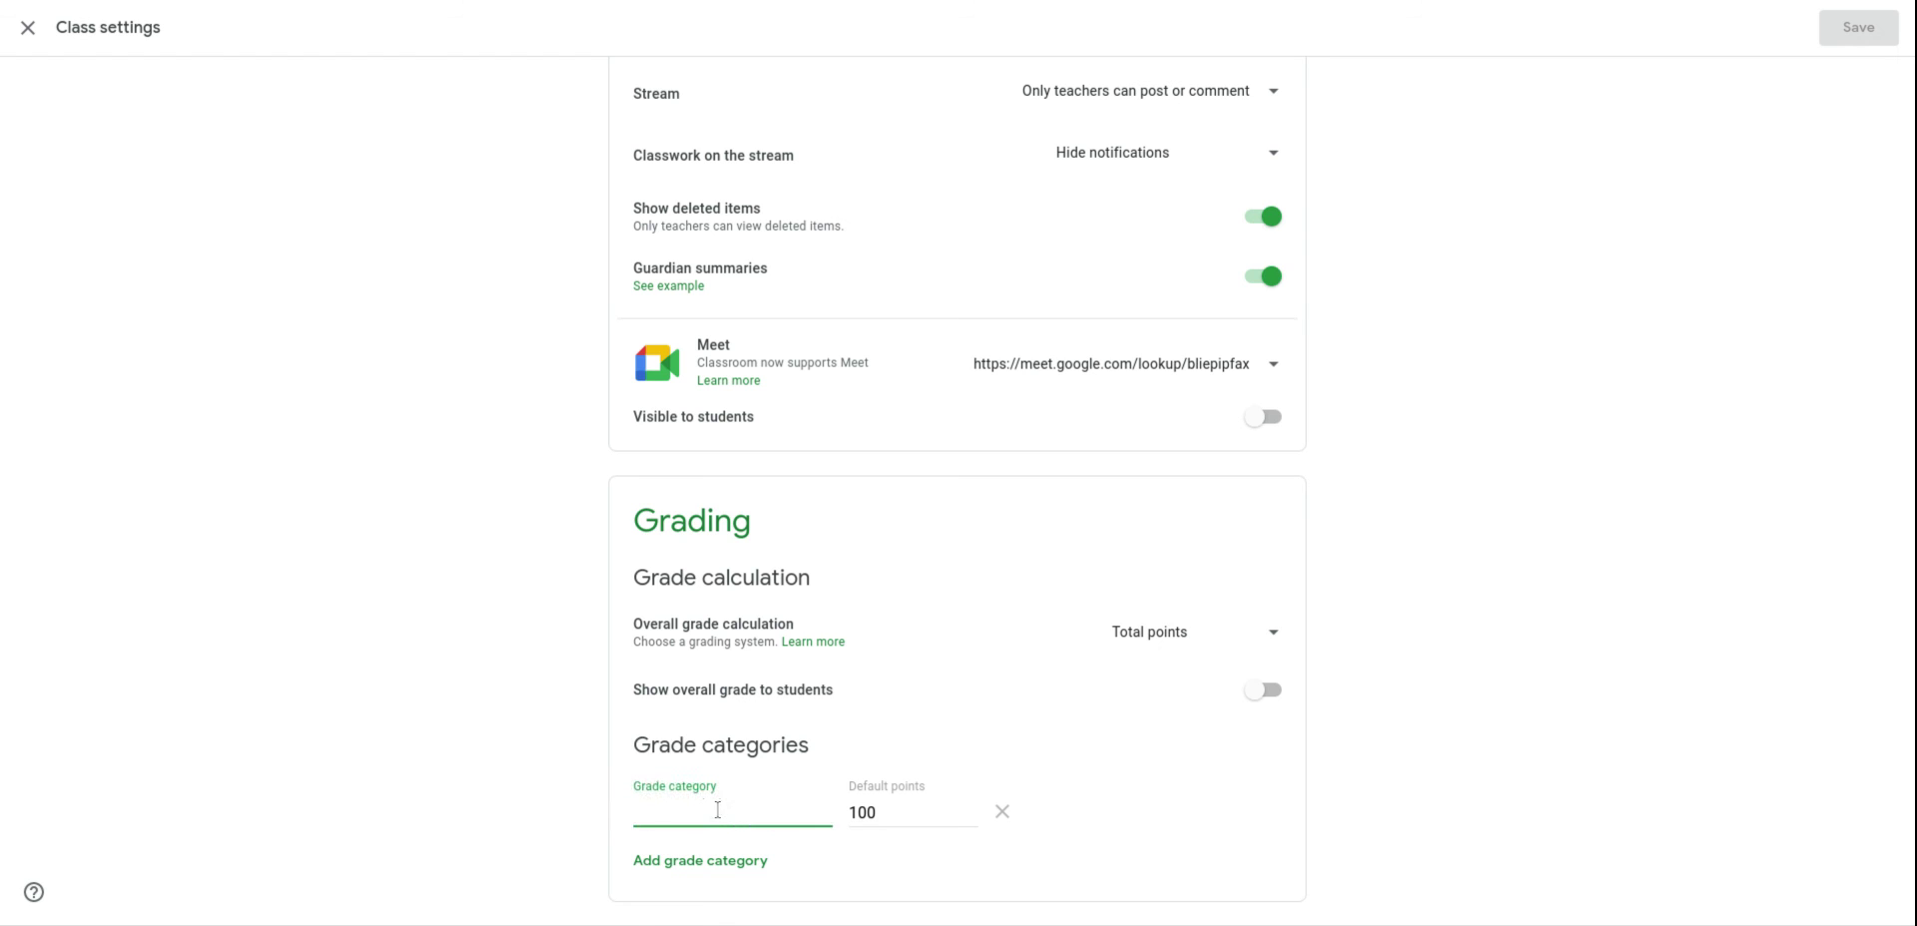
{"action": "type", "text": "Category 1"}
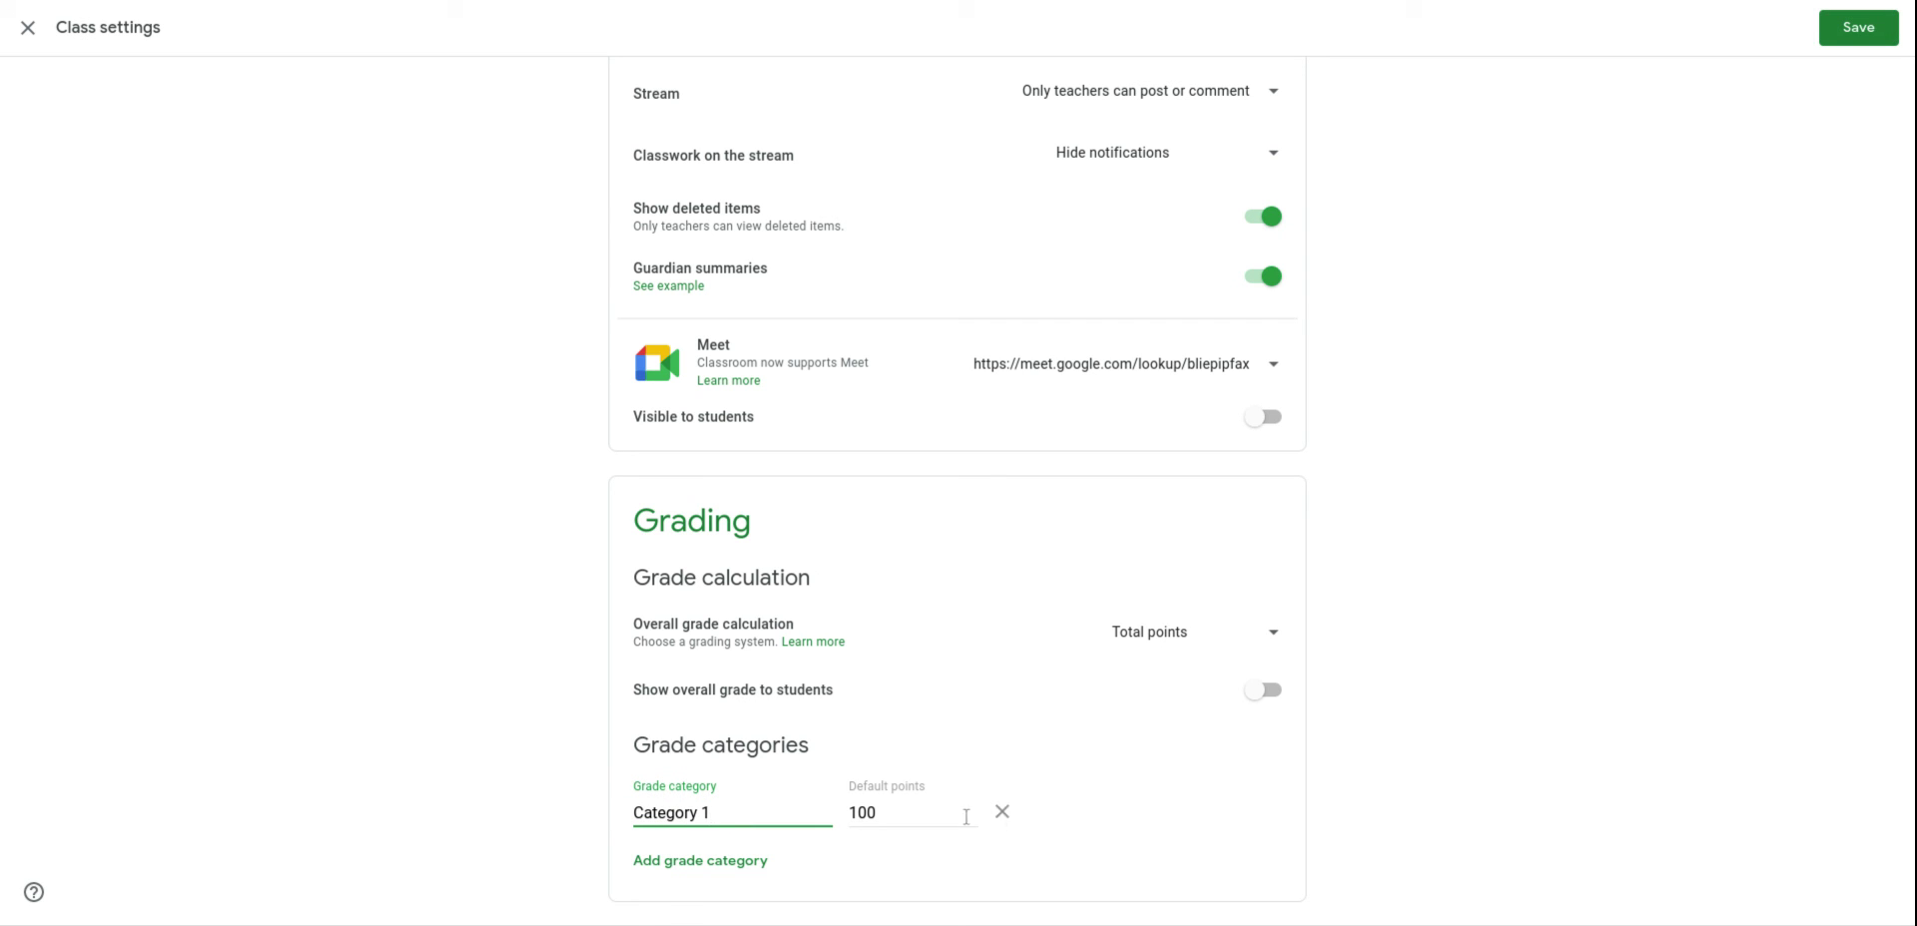
{"action": "double_click", "coordinate": [933, 815]}
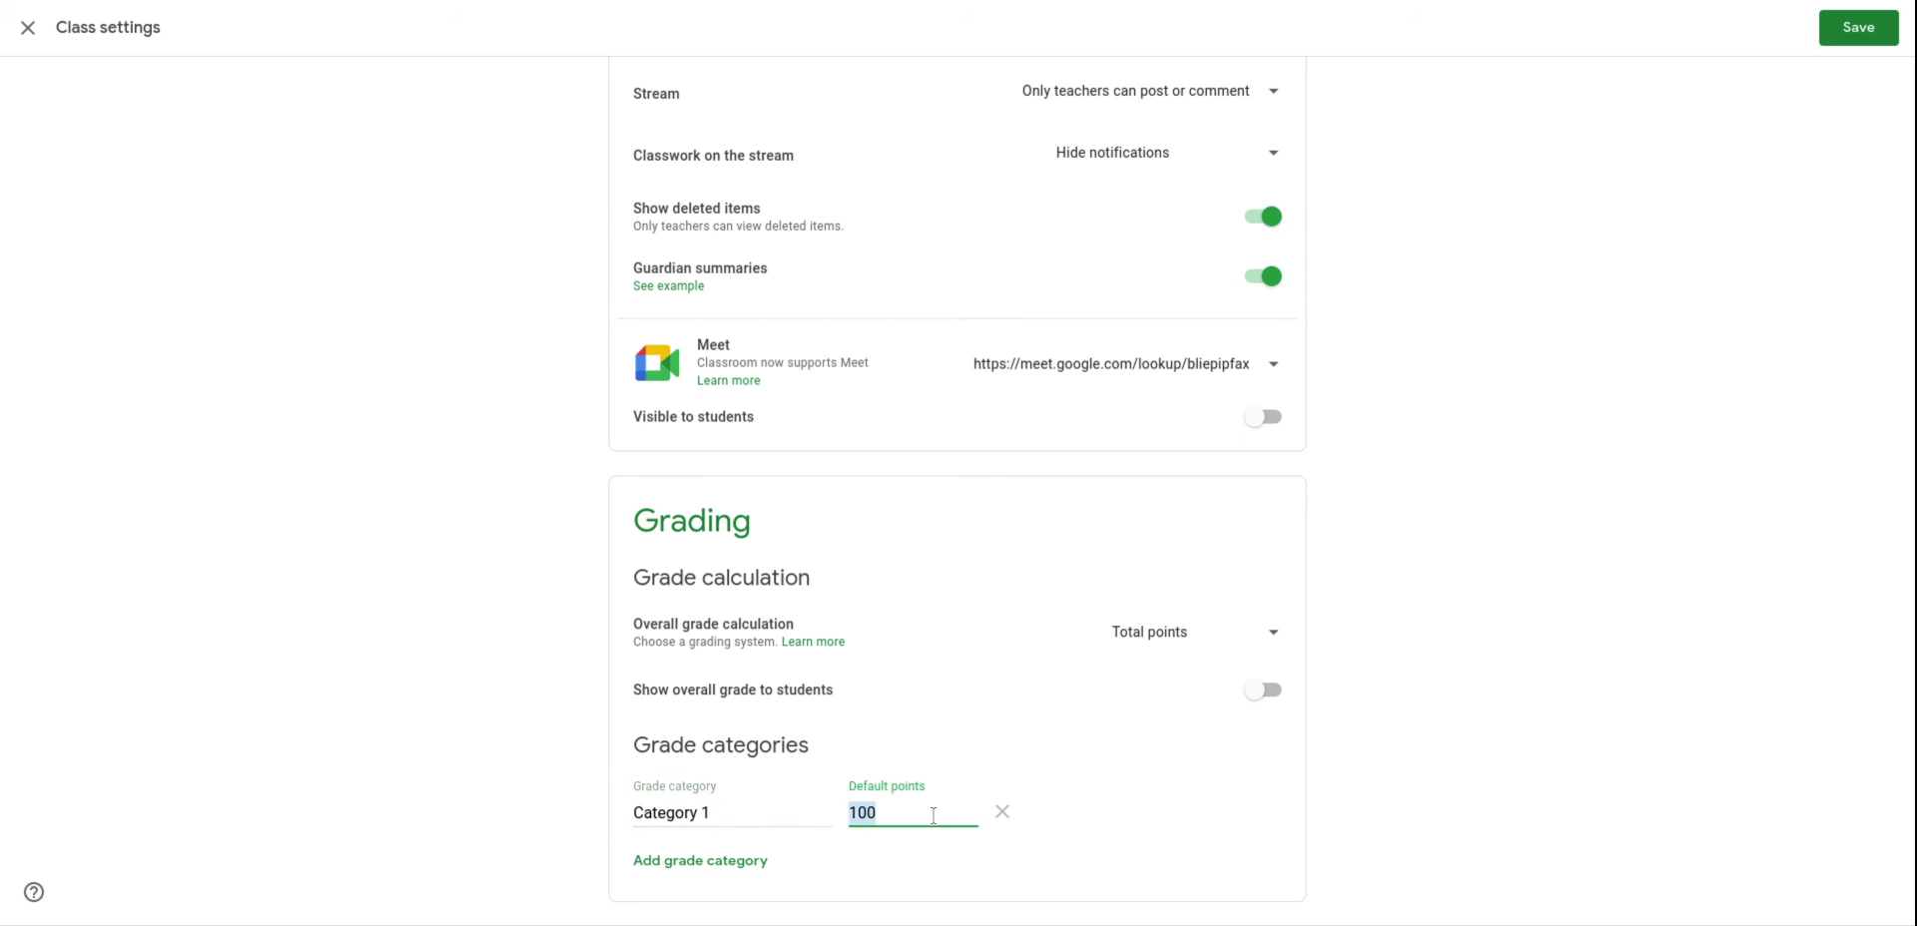
{"action": "type", "text": "5"}
Add a second grade category named "Category 2" with 5 default points and save the class settings
{"action": "left_click", "coordinate": [744, 860]}
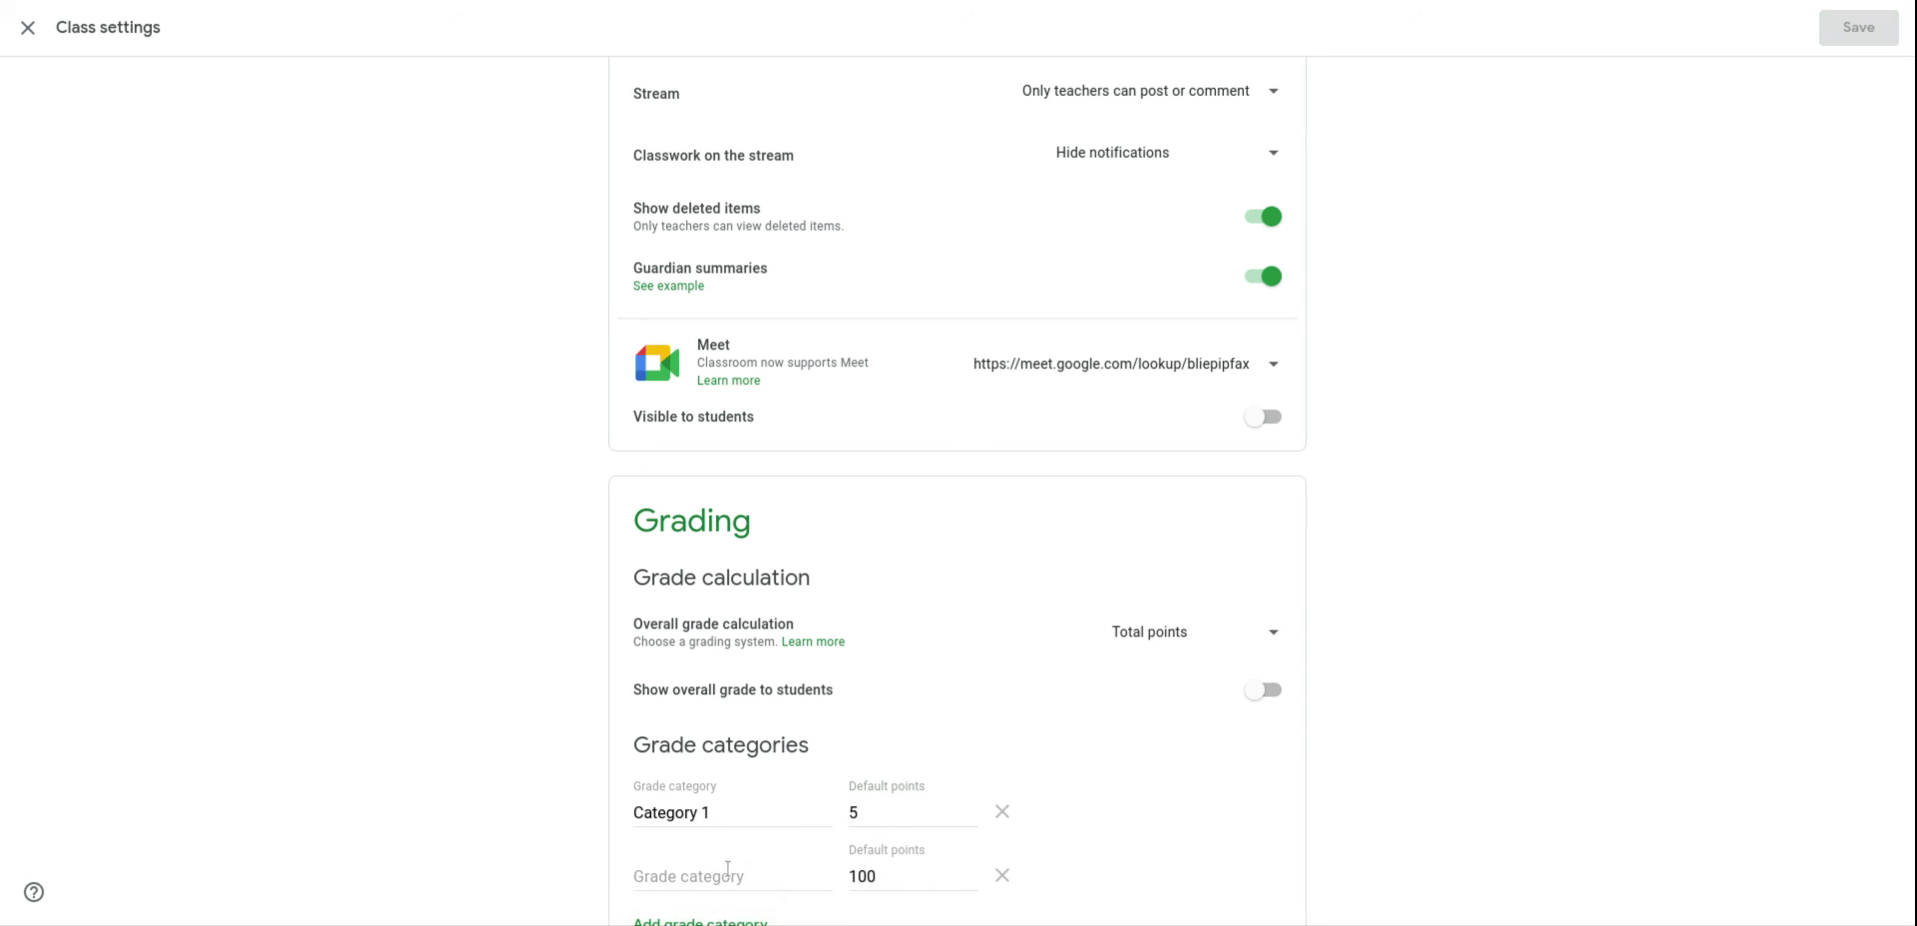
{"action": "left_click", "coordinate": [728, 869]}
{"action": "type", "text": "Category 2"}
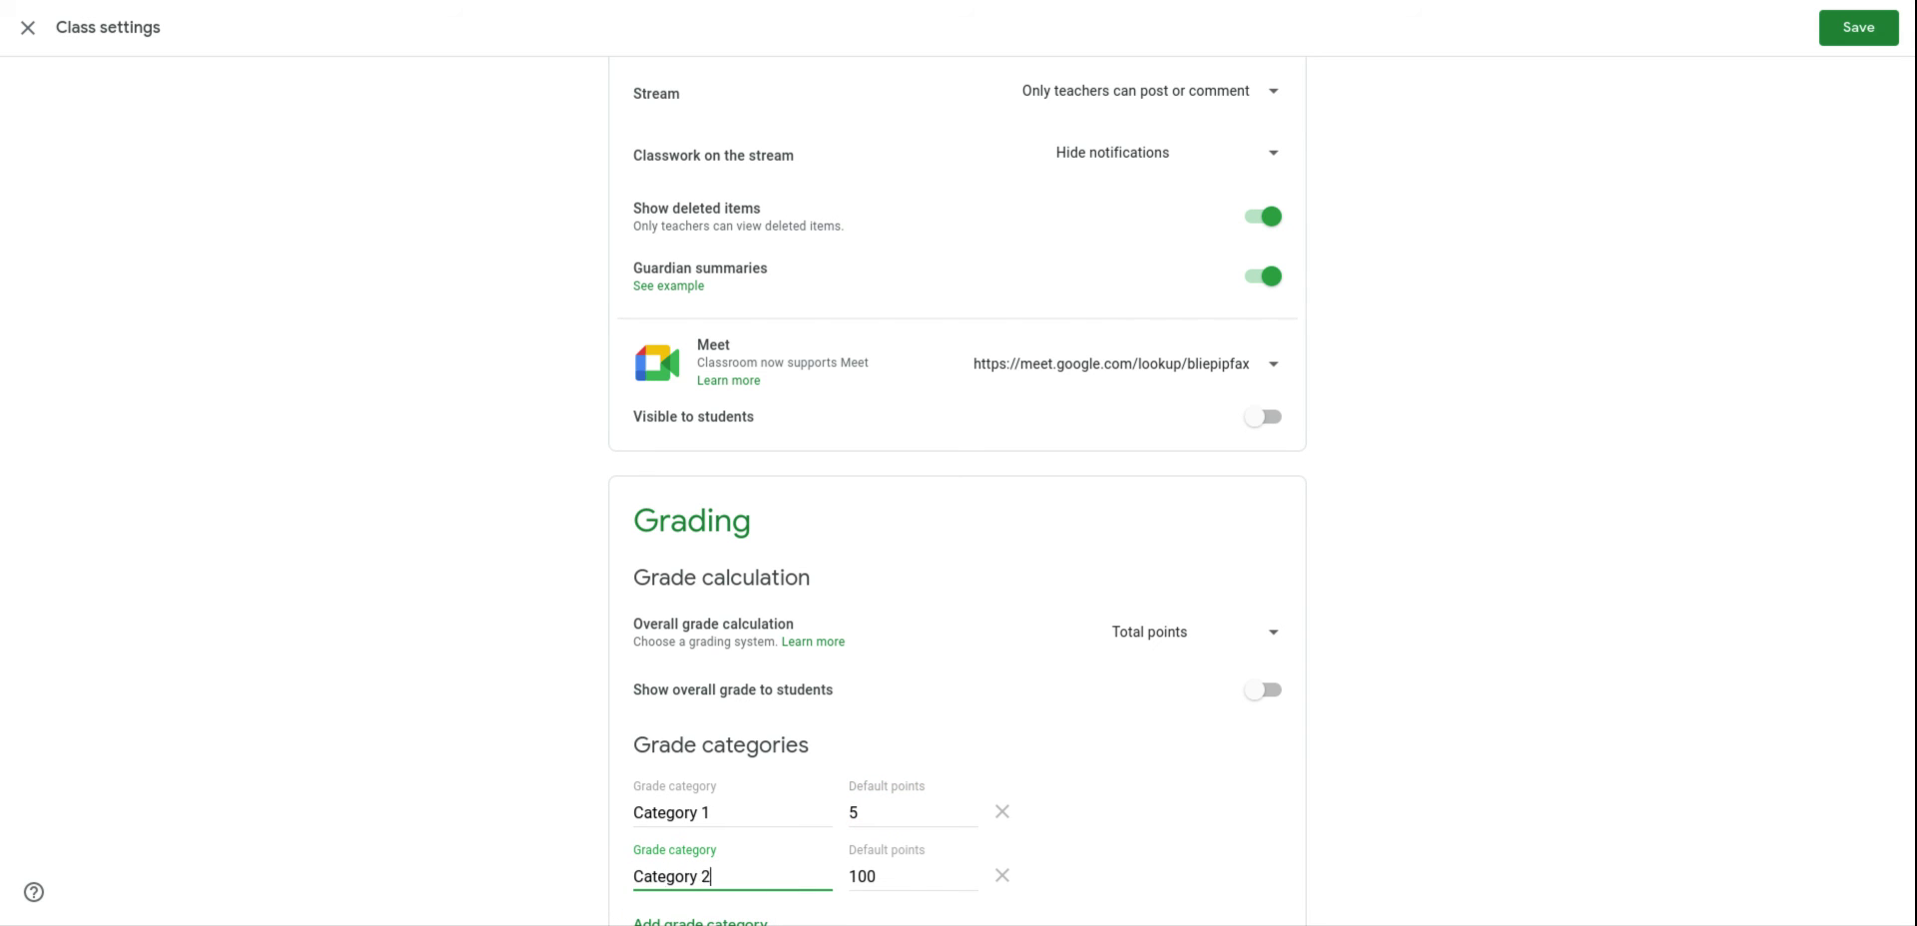
{"action": "double_click", "coordinate": [917, 882]}
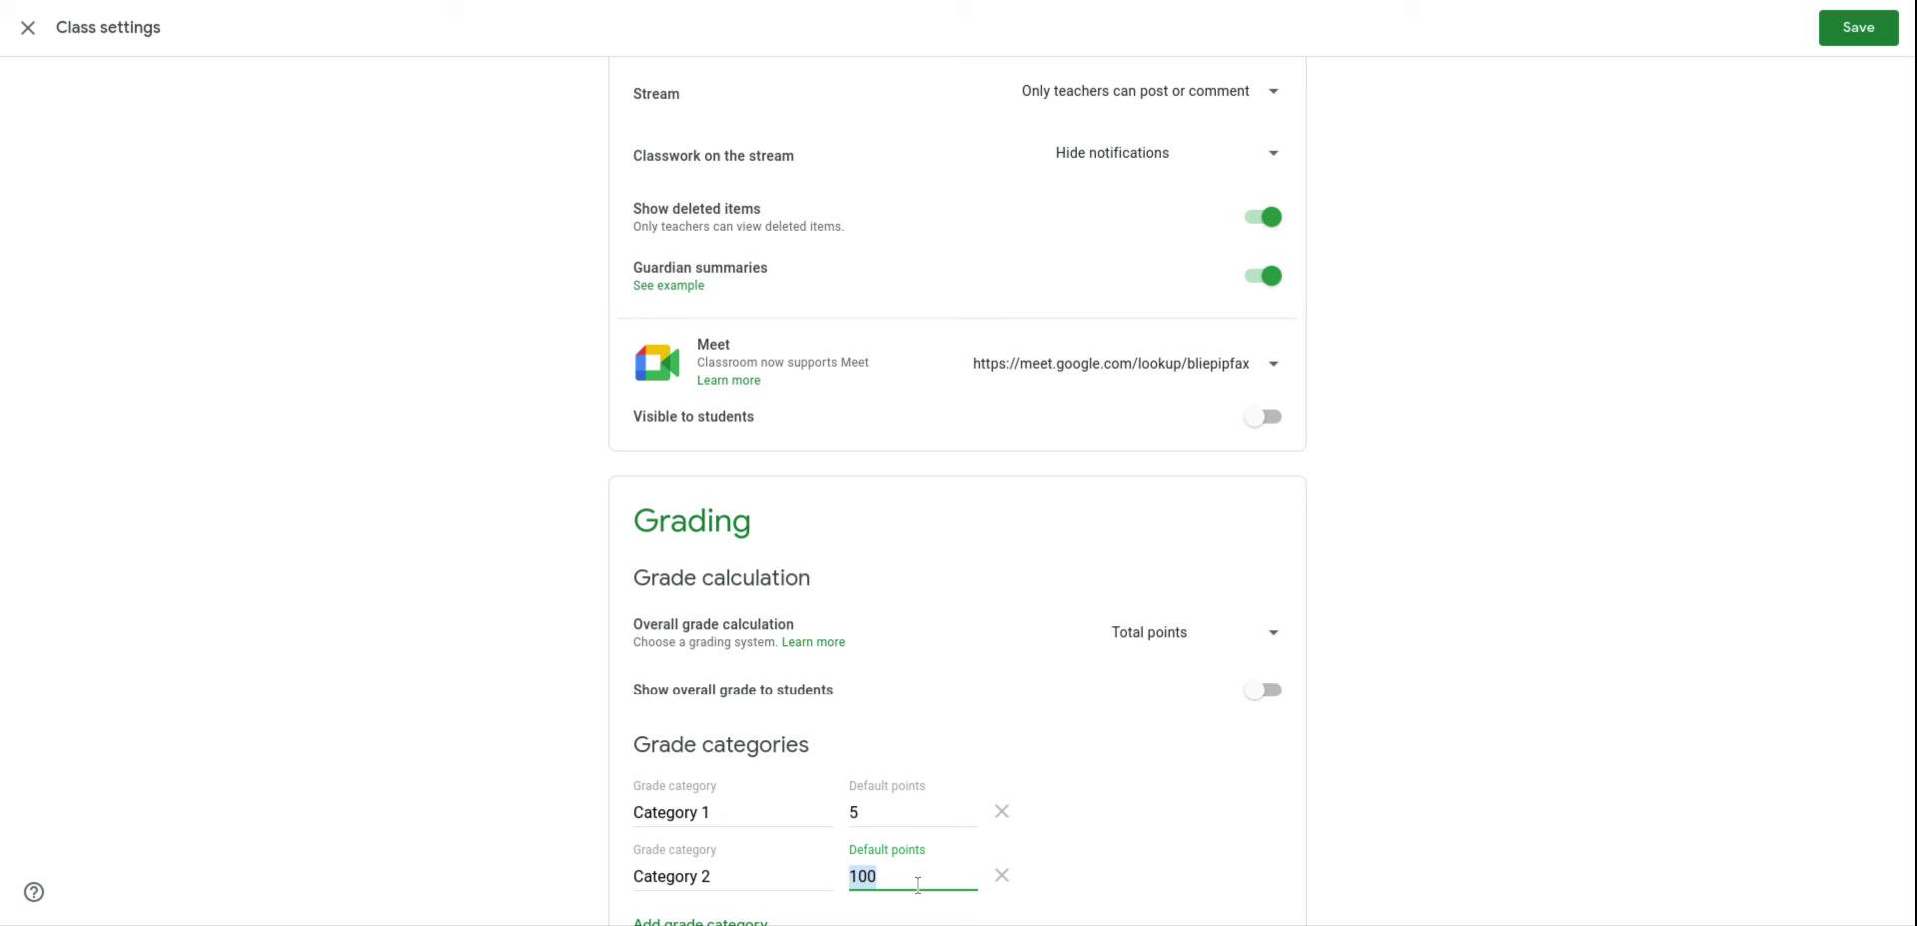
{"action": "type", "text": "5"}
{"action": "scroll", "coordinate": [998, 727], "scroll_direction": "down", "scroll_amount": 1}
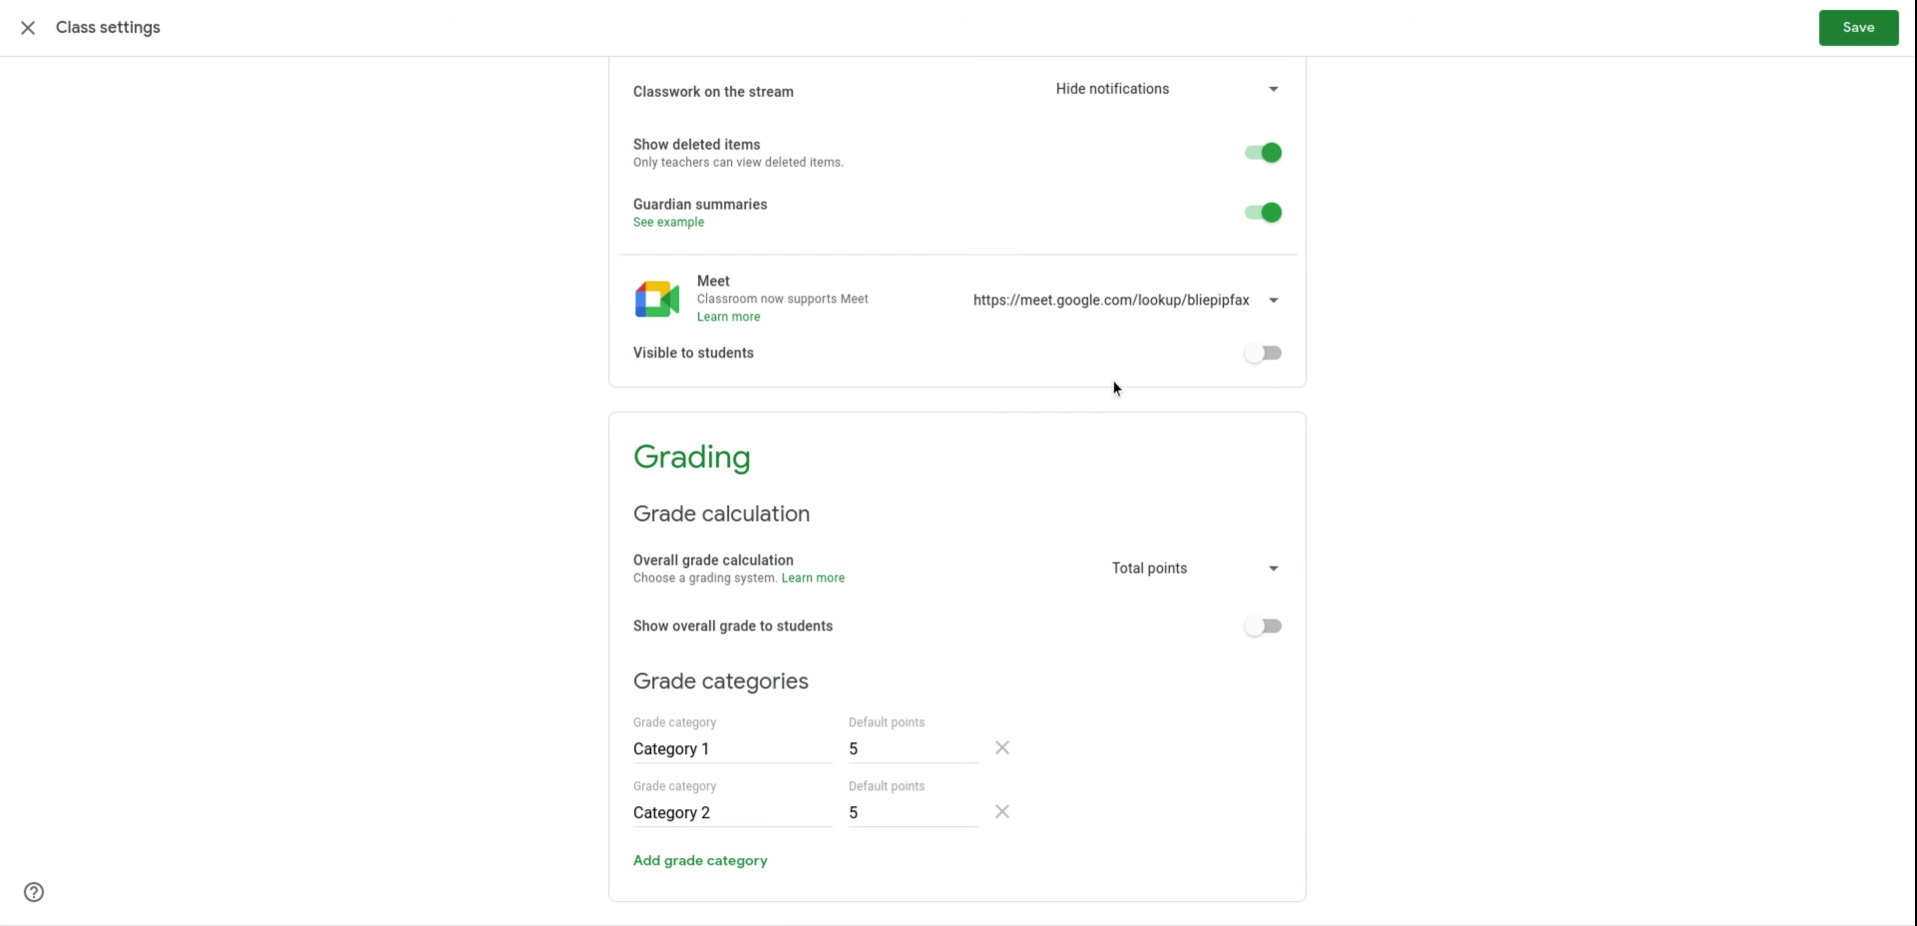
{"action": "left_click", "coordinate": [1858, 30]}
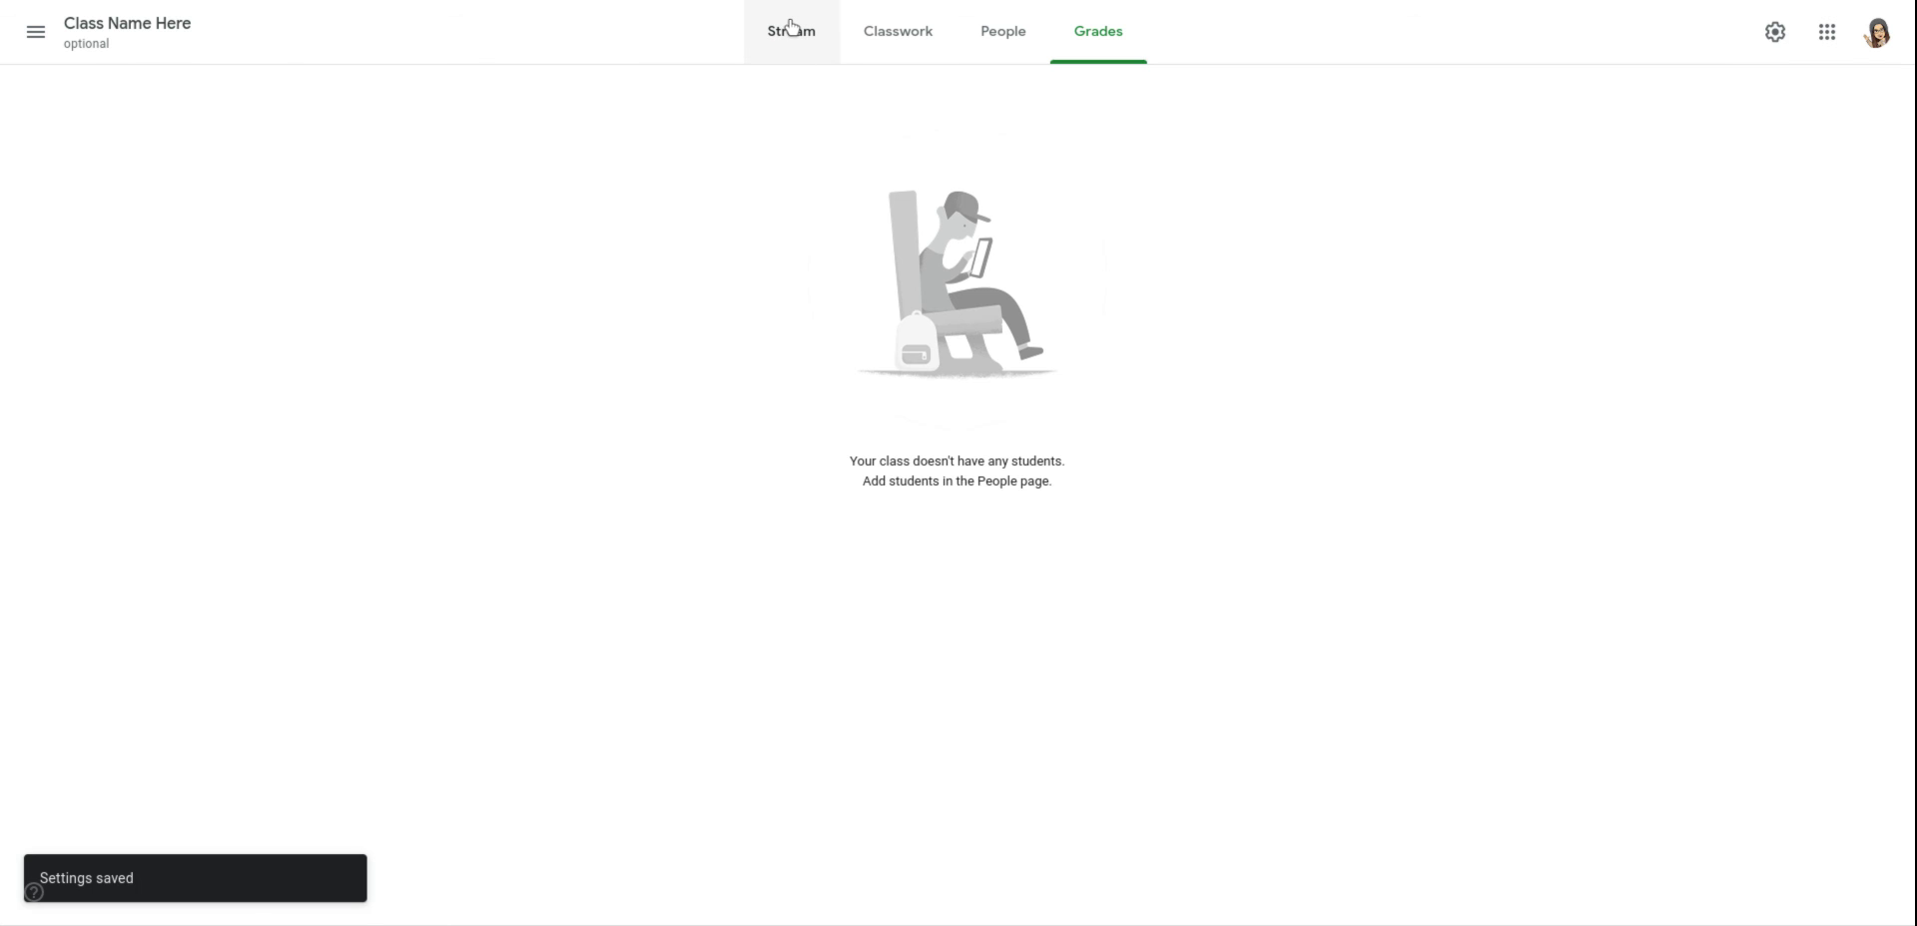
Go back through the class stream to the overview of all classes and archive the class "Class Name Here"
{"action": "left_click", "coordinate": [791, 29]}
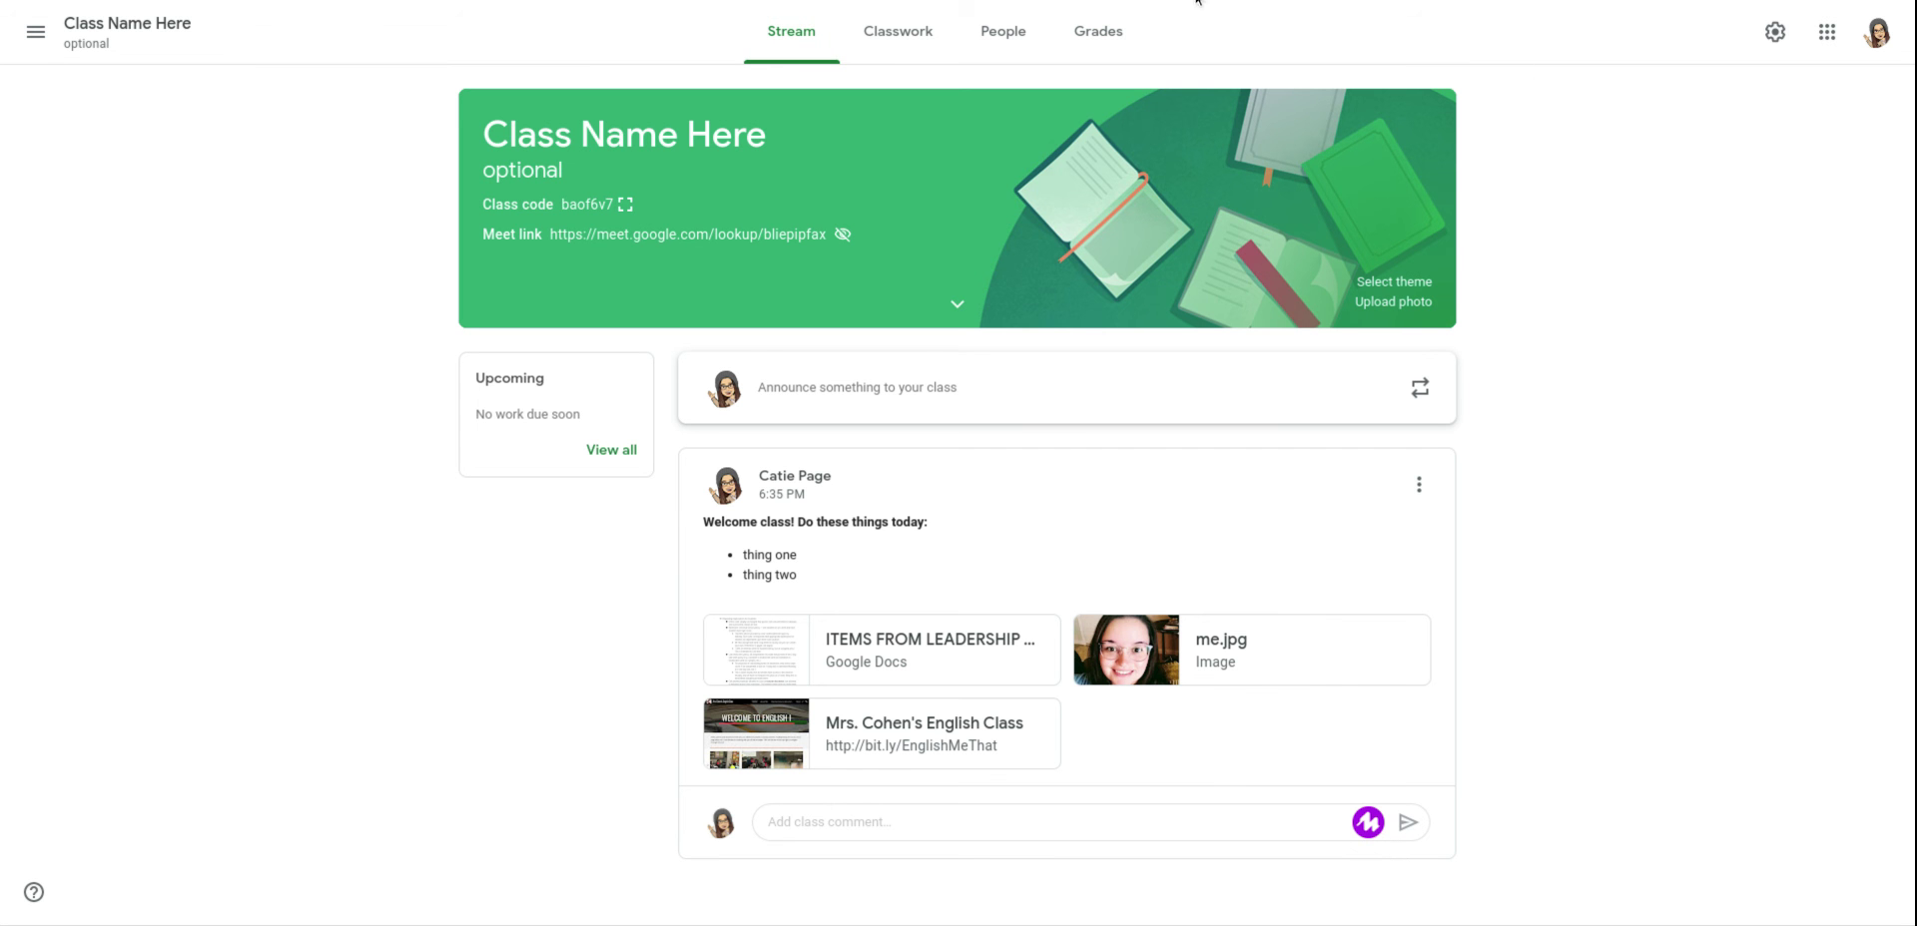
{"action": "left_click", "coordinate": [35, 31]}
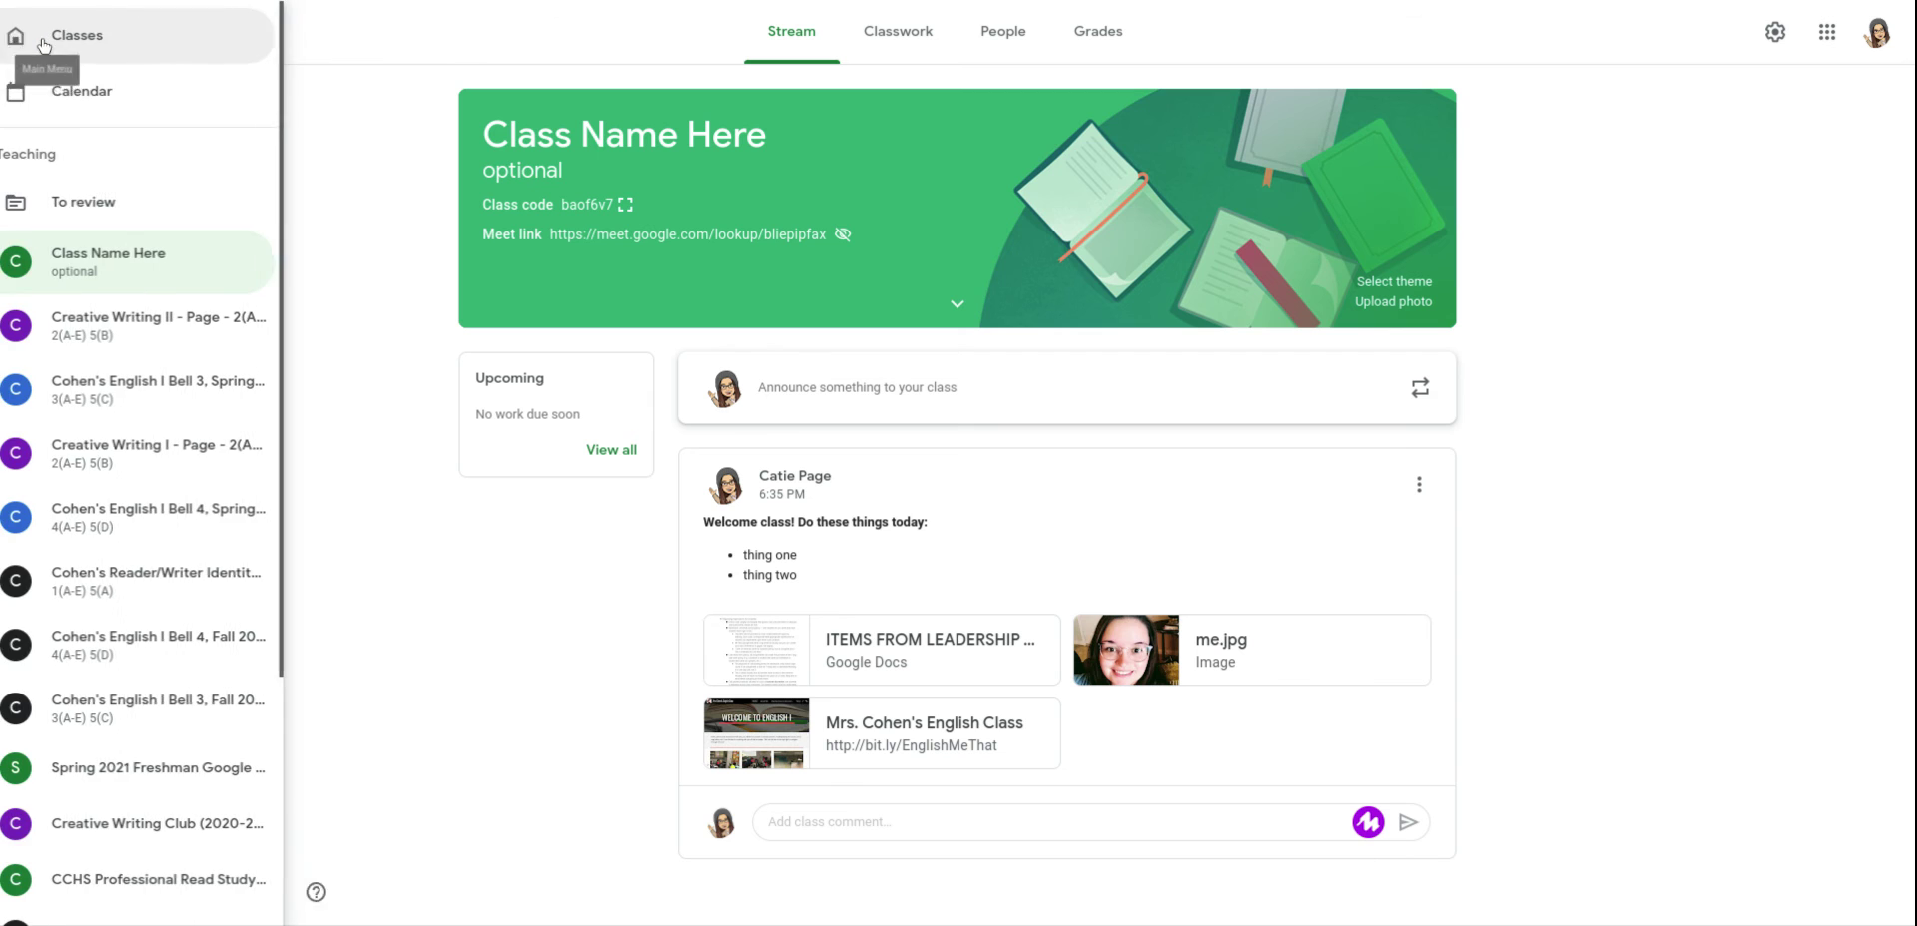
{"action": "left_click", "coordinate": [116, 38]}
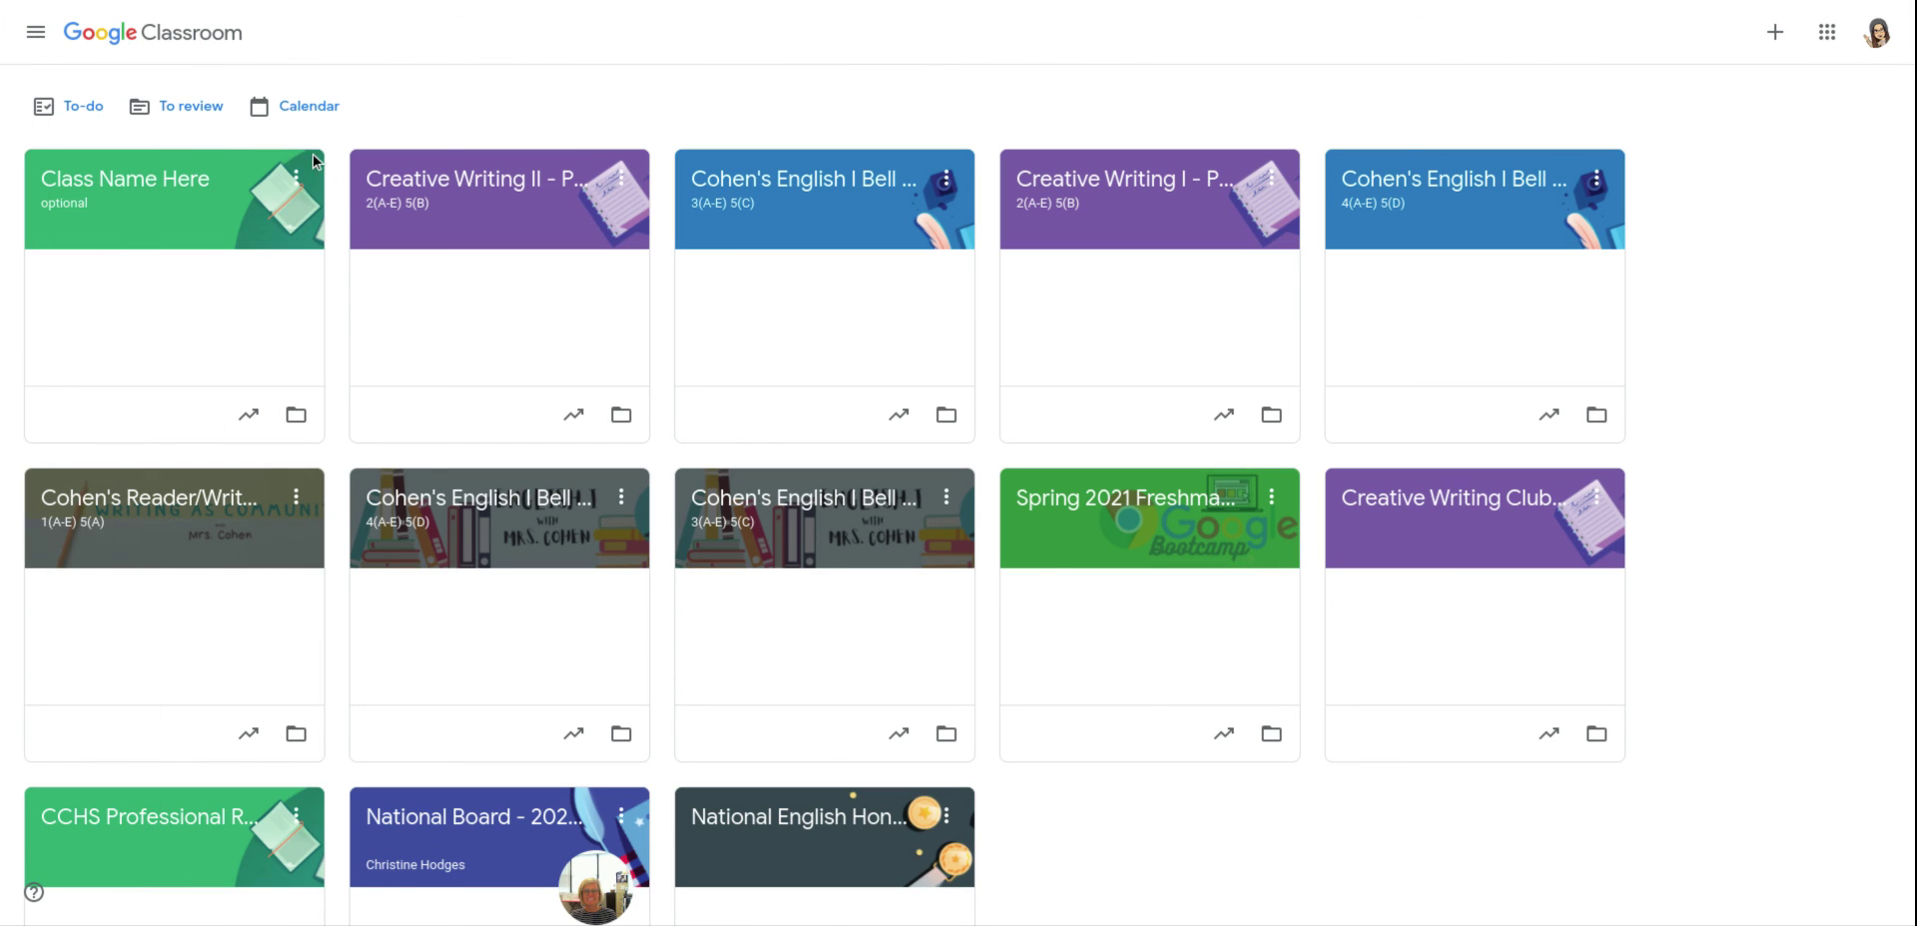
{"action": "left_click", "coordinate": [297, 185]}
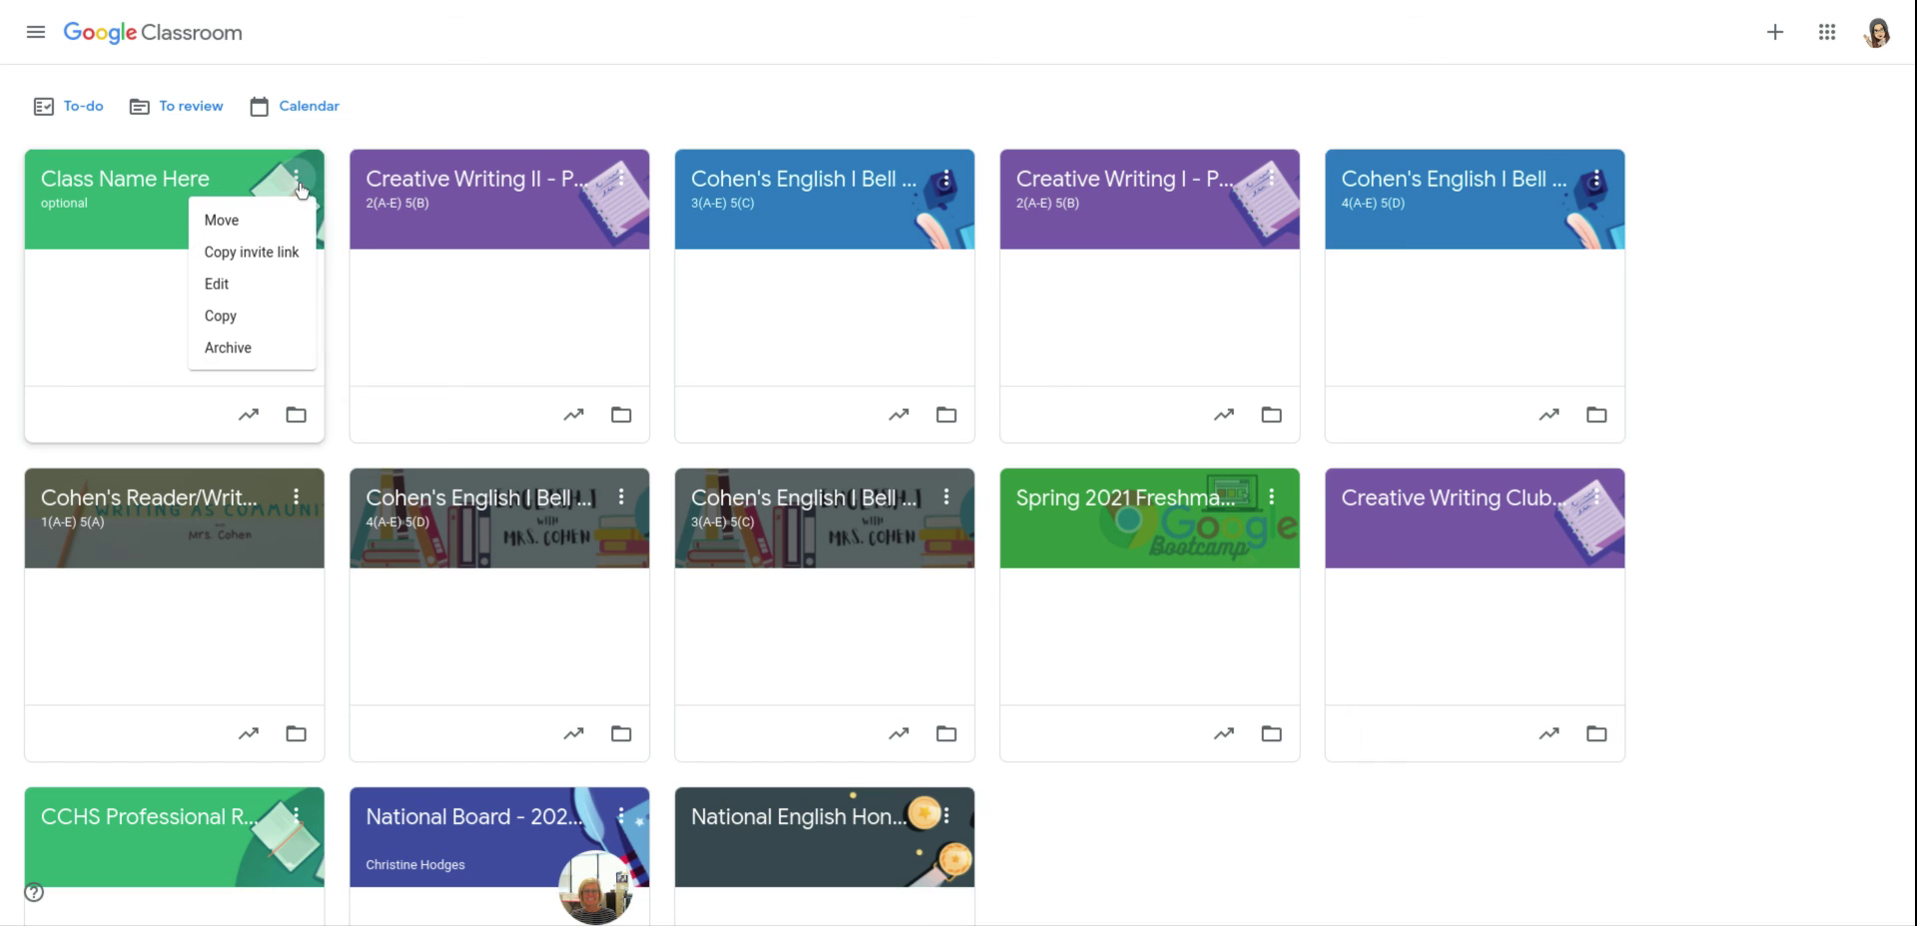
{"action": "left_click", "coordinate": [281, 352]}
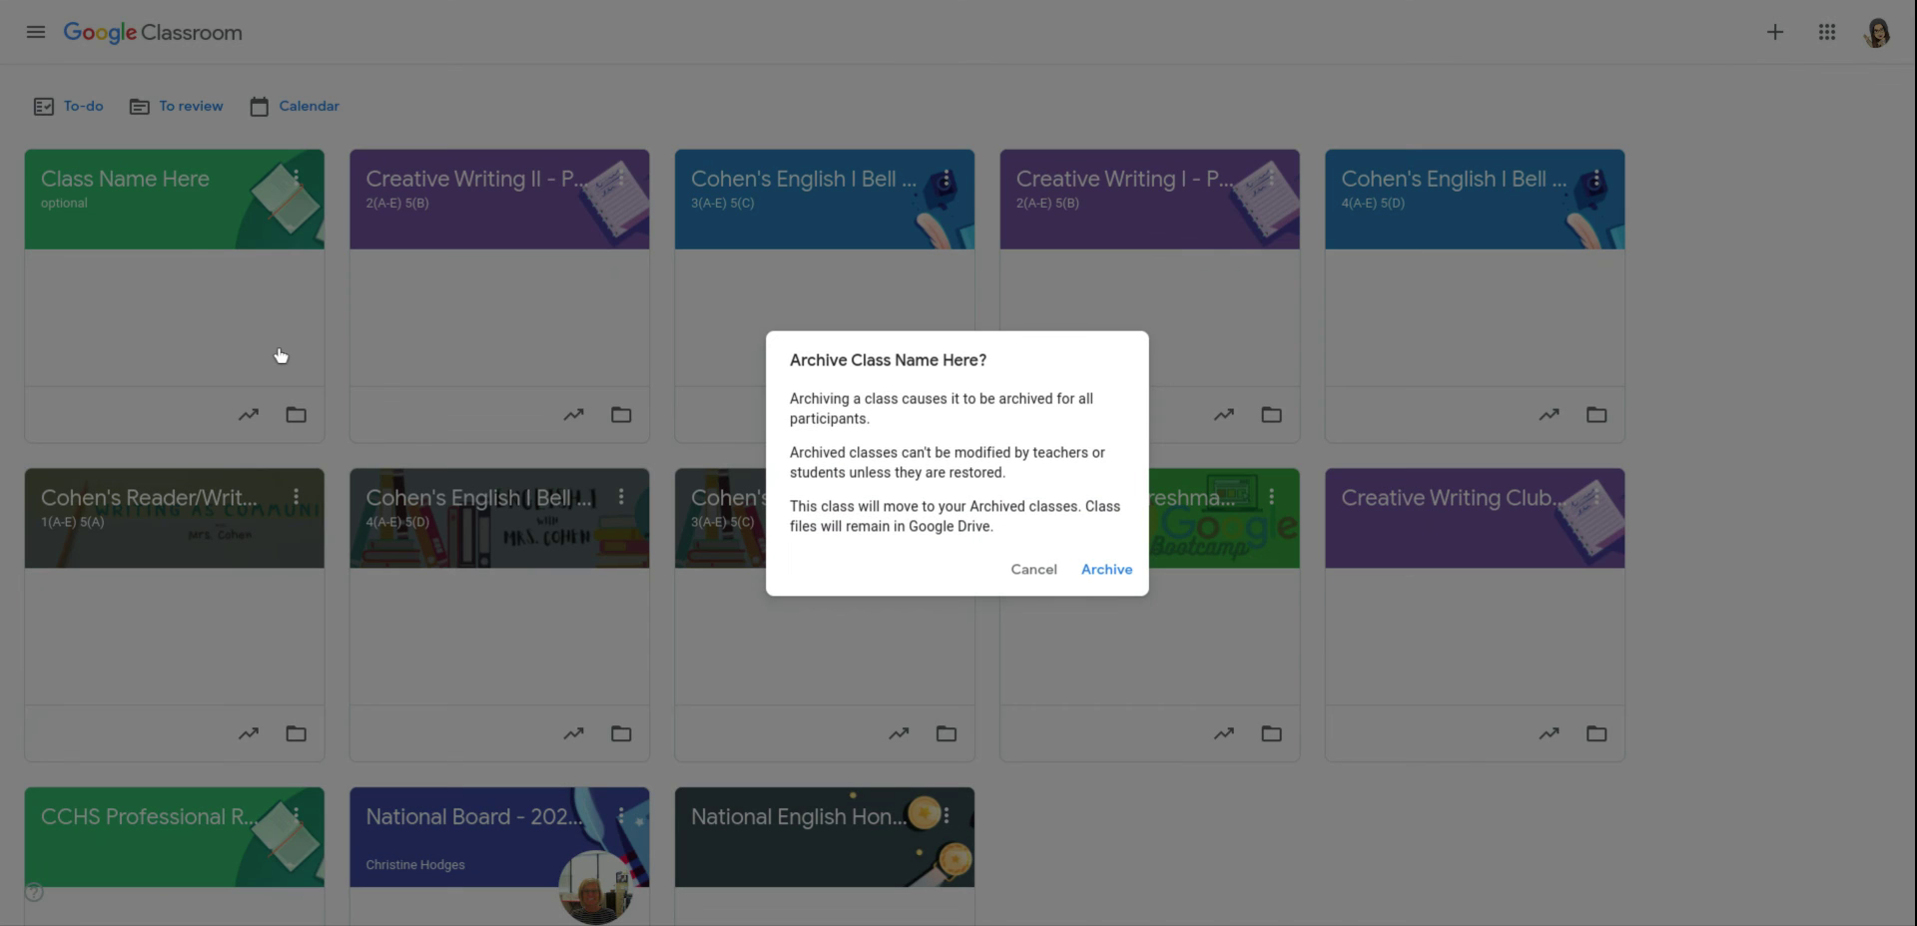
{"action": "left_click", "coordinate": [1121, 582]}
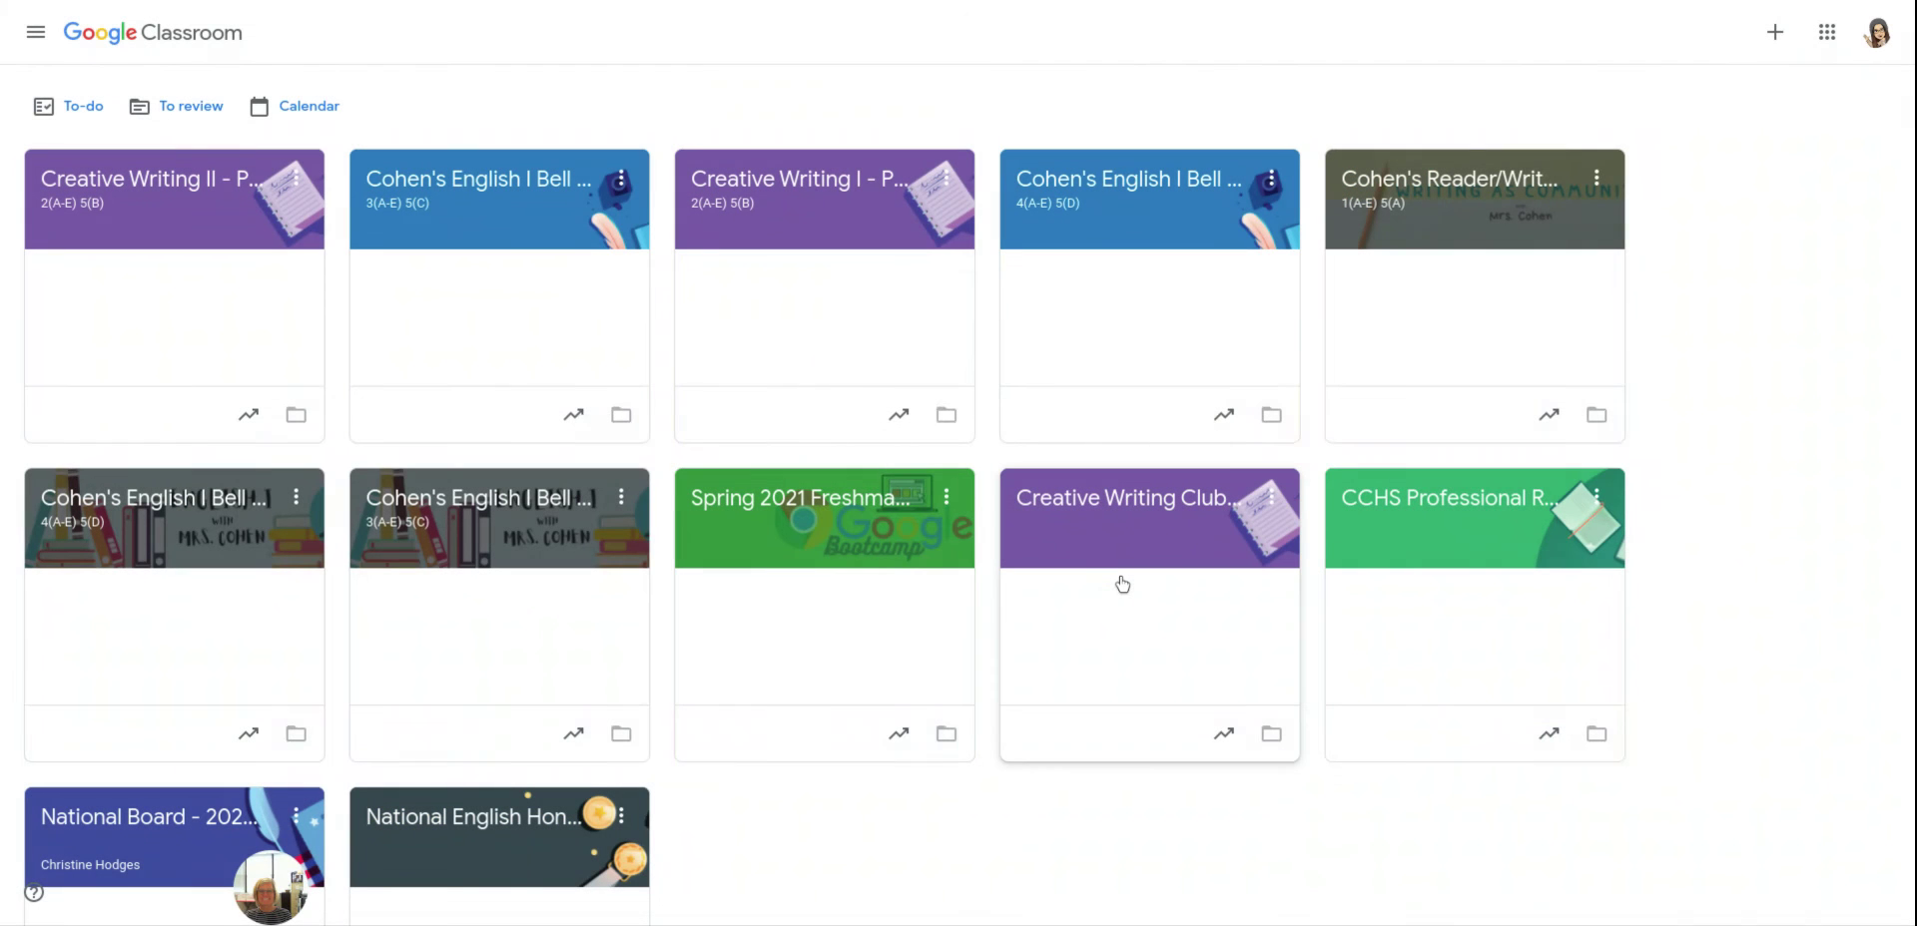